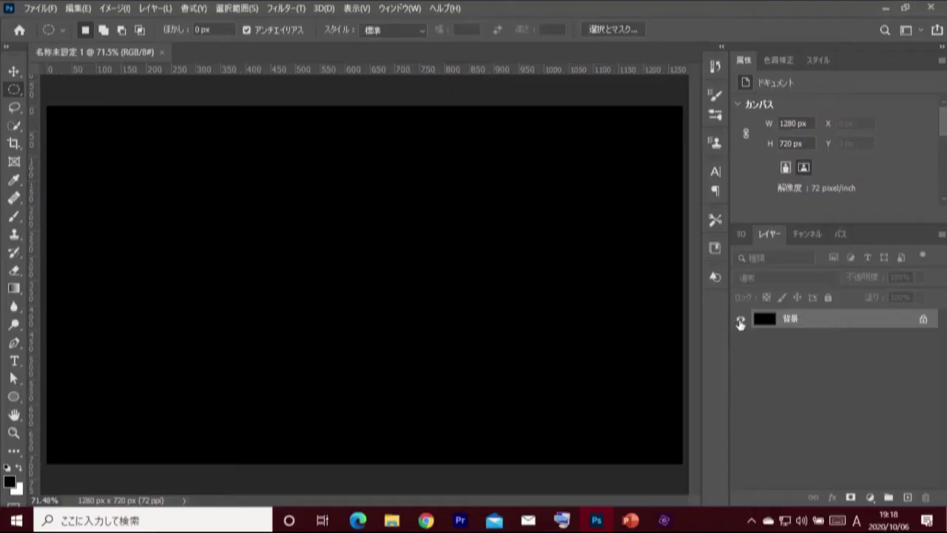
- Draw a circle from the canvas centre with the Elliptical Marquee Tool, then clear it to redraw
right_click(22, 97)
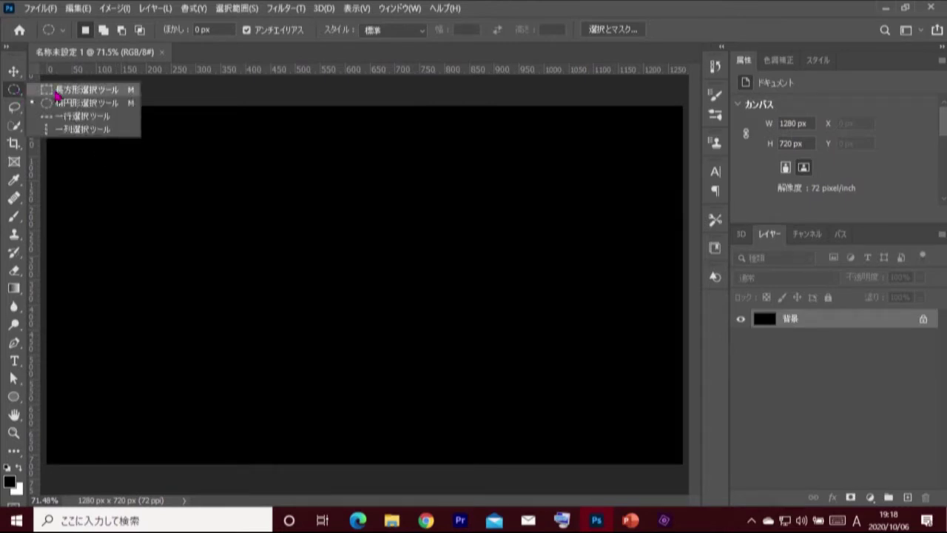
left_click(114, 105)
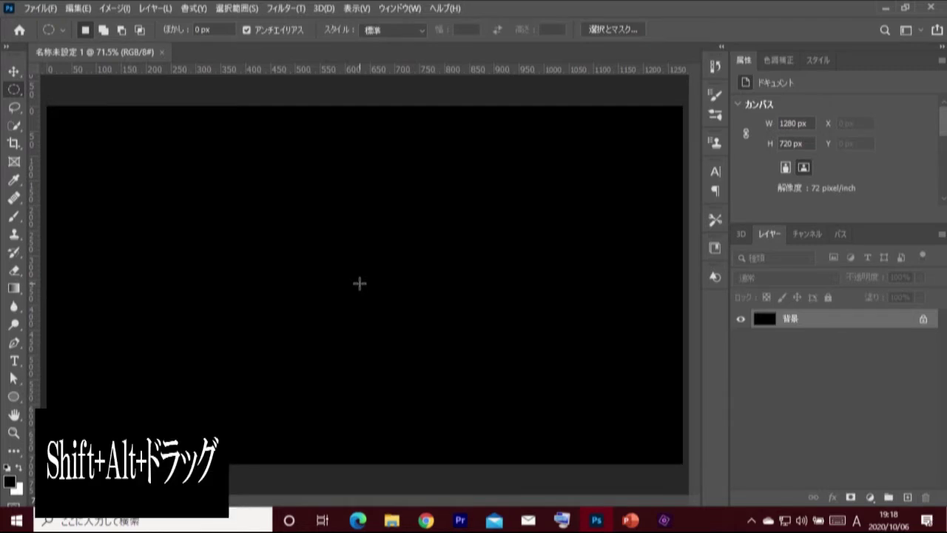
mouse_move(359, 284)
left_mouse_down()
mouse_move(726, 117)
mouse_move(734, 126)
left_mouse_up()
key("ctrl+d")
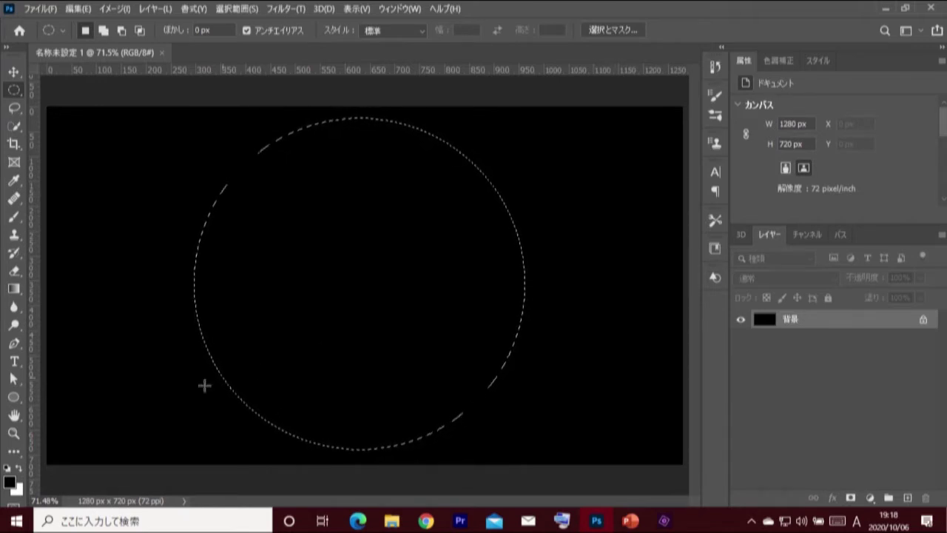
- Set the foreground colour to light grey with brightness 90
left_click(10, 482)
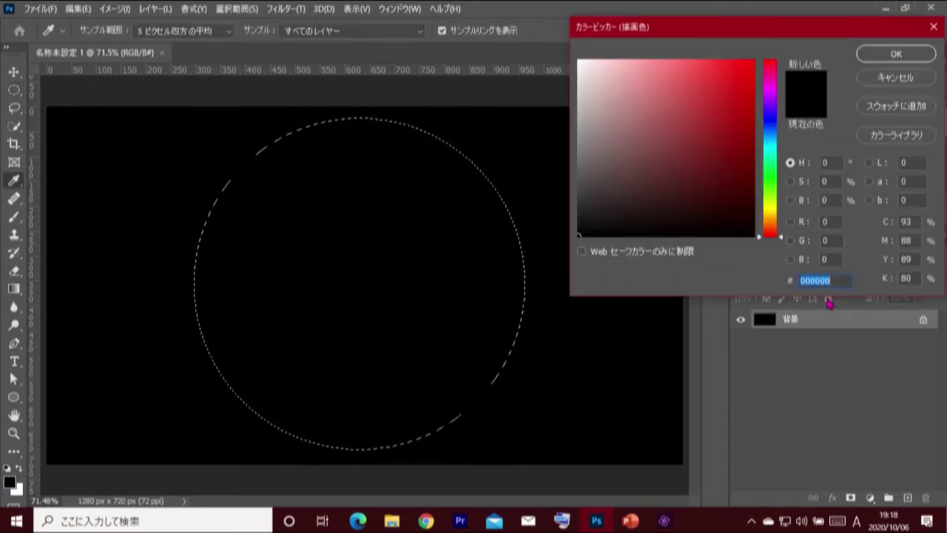
left_click(832, 199)
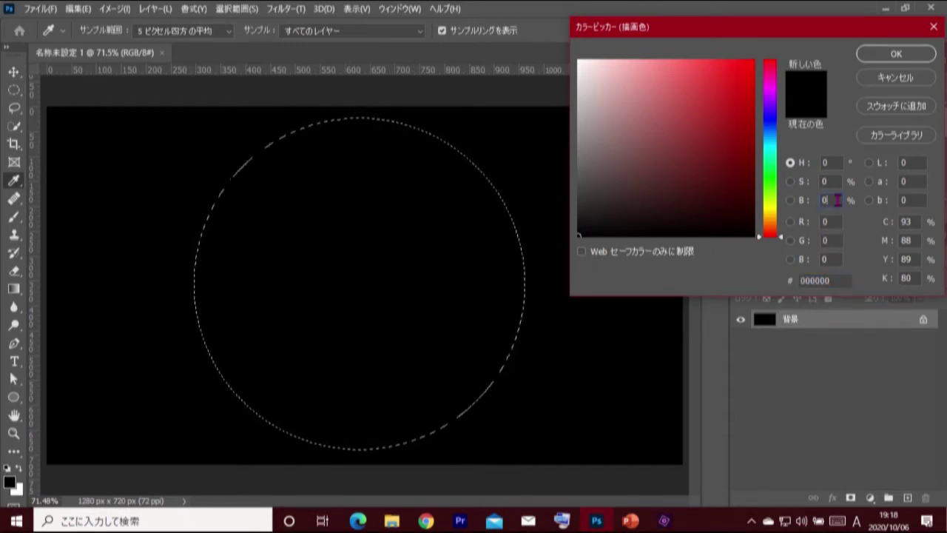
type("90")
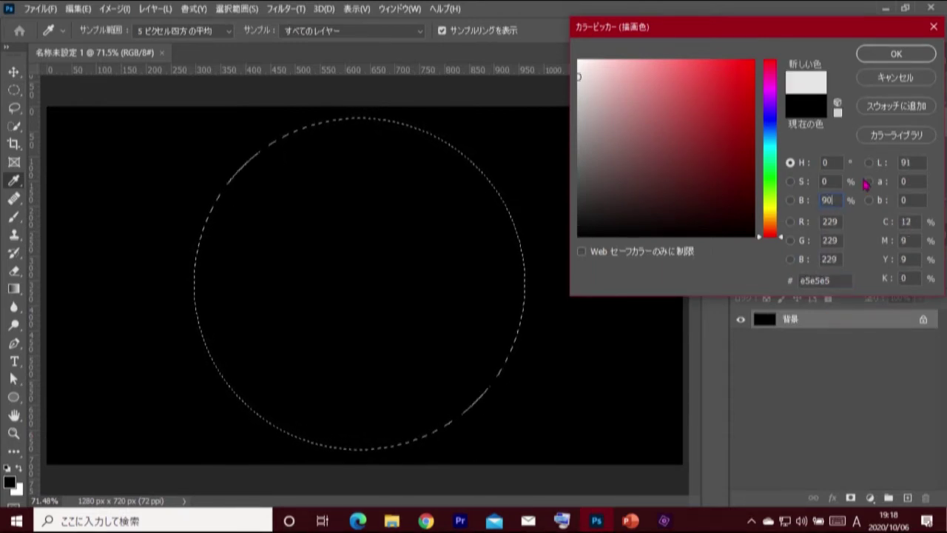
left_click(875, 57)
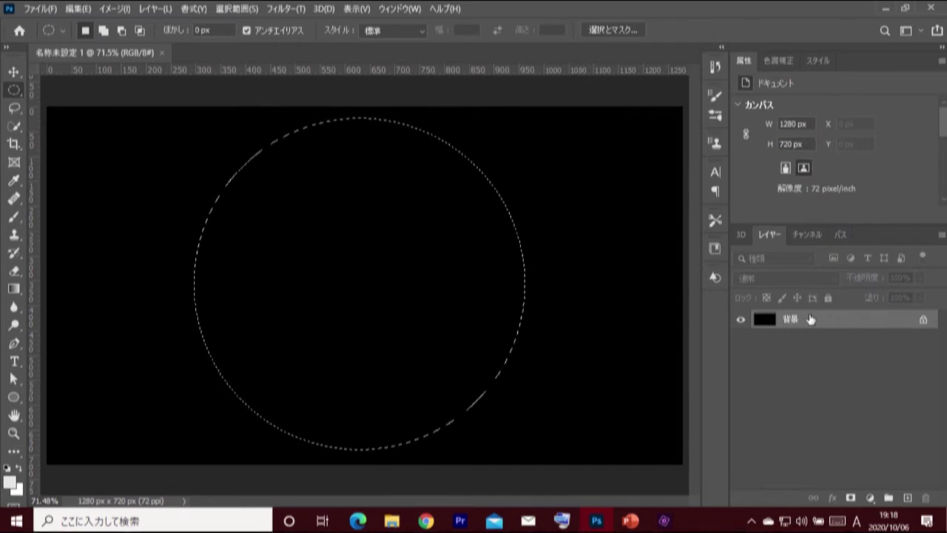
- Fill the circular selection with the light grey on a new layer
left_click(907, 498)
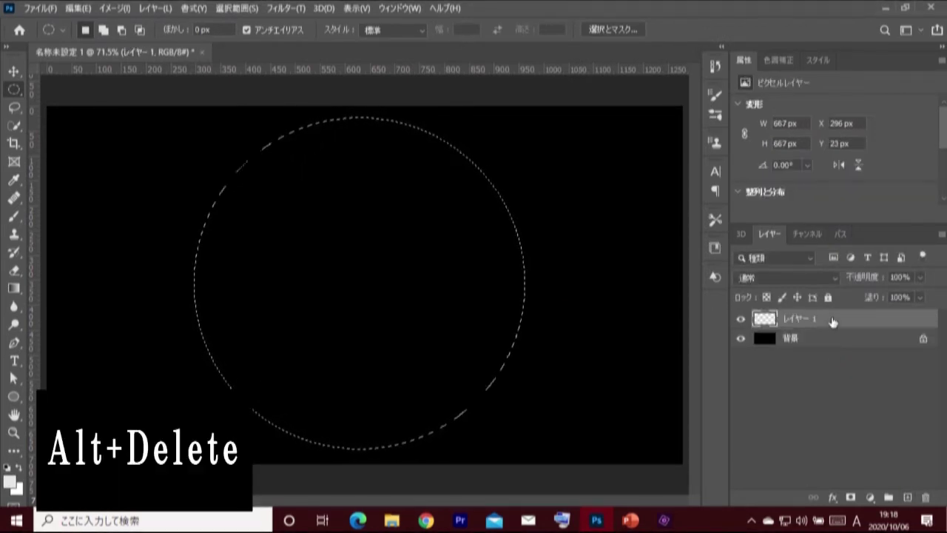
key("alt+Delete")
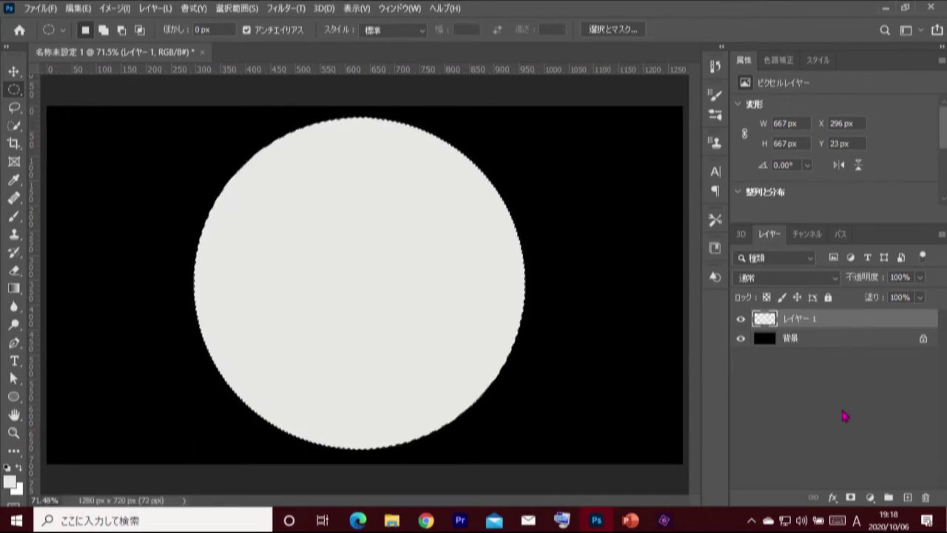
left_click(832, 498)
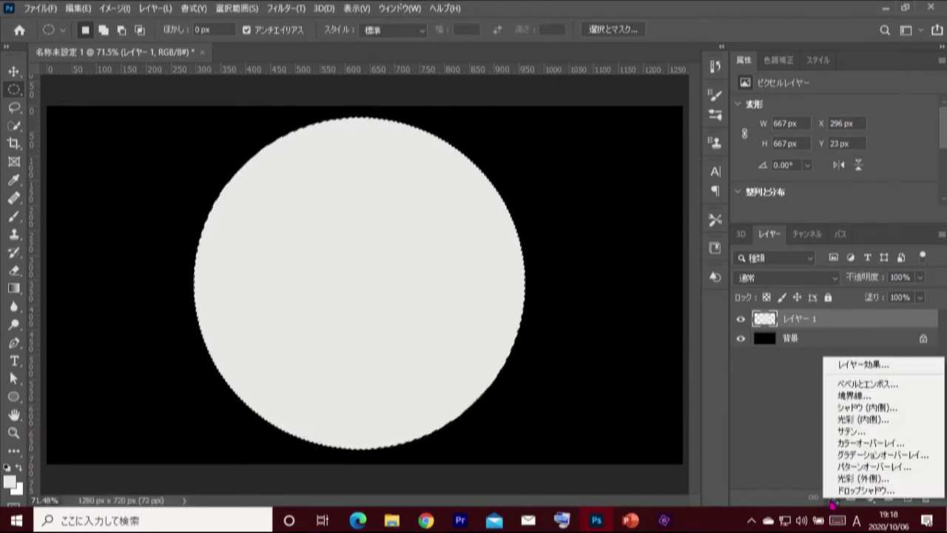
- Add a black Inner Glow at 20% opacity and 40 px size
left_click(901, 423)
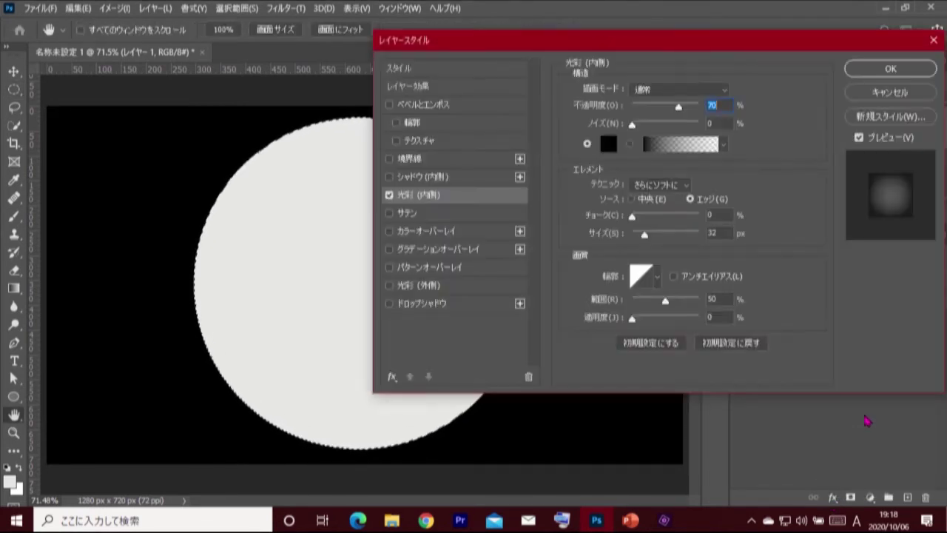
left_click_drag(672, 49, 745, 52)
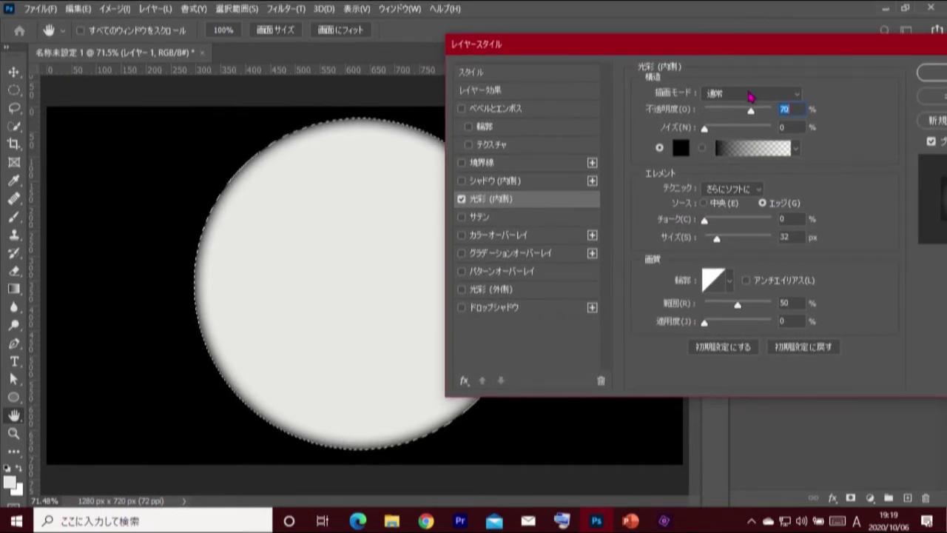
type("20")
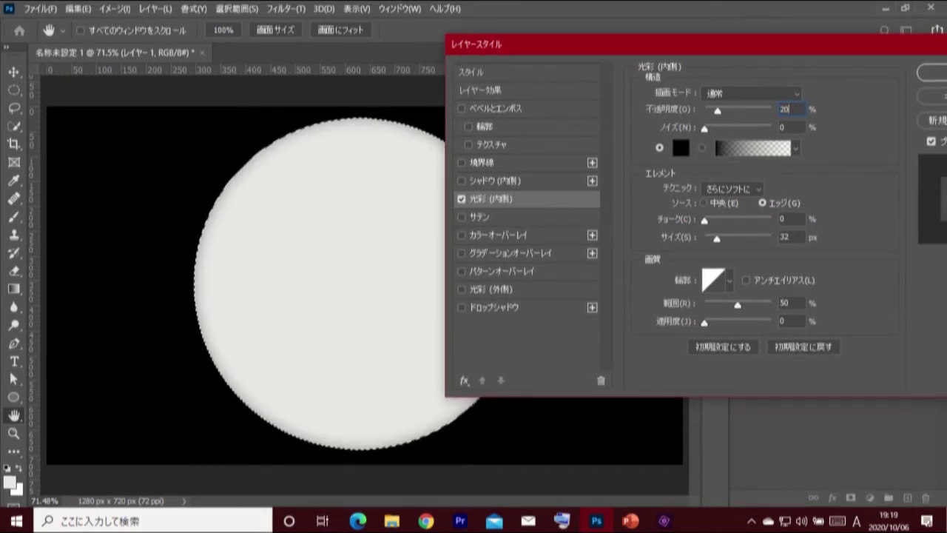
left_click(680, 153)
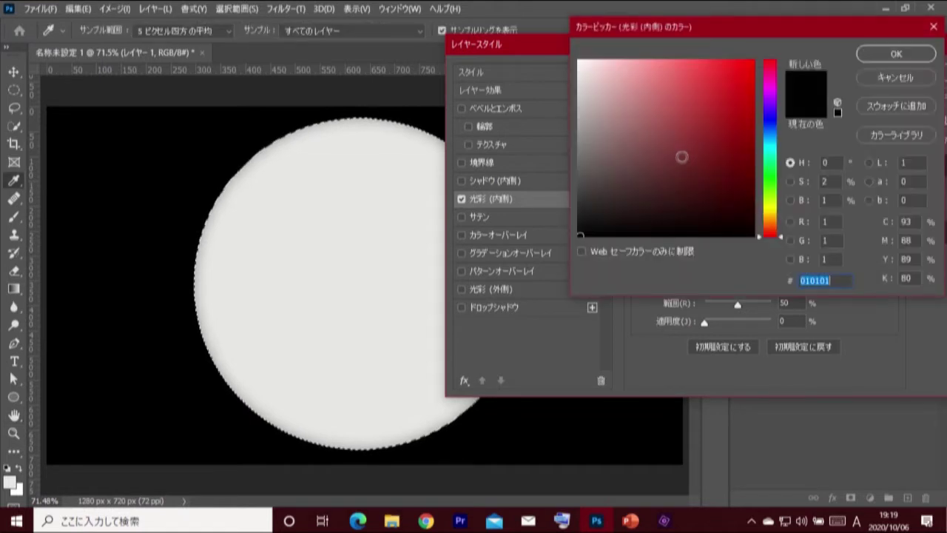
left_click(896, 53)
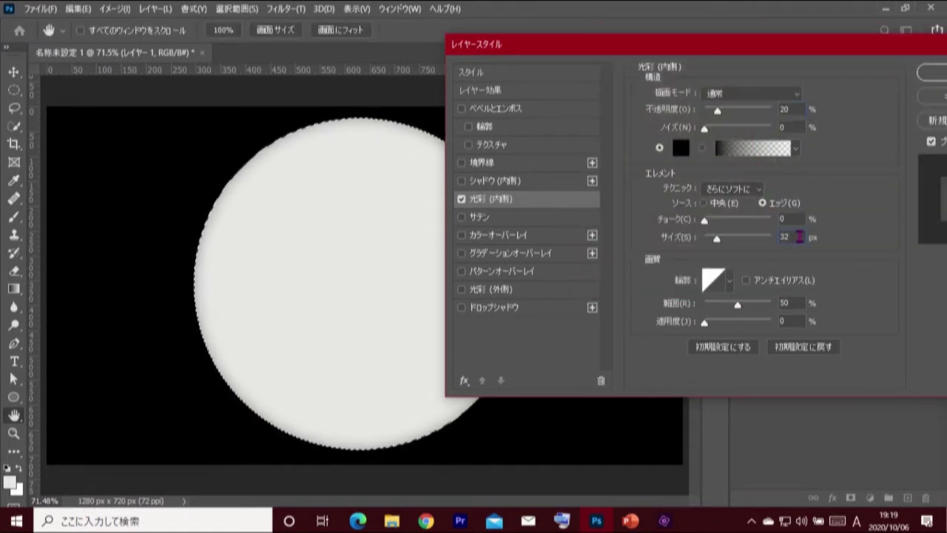
type("40")
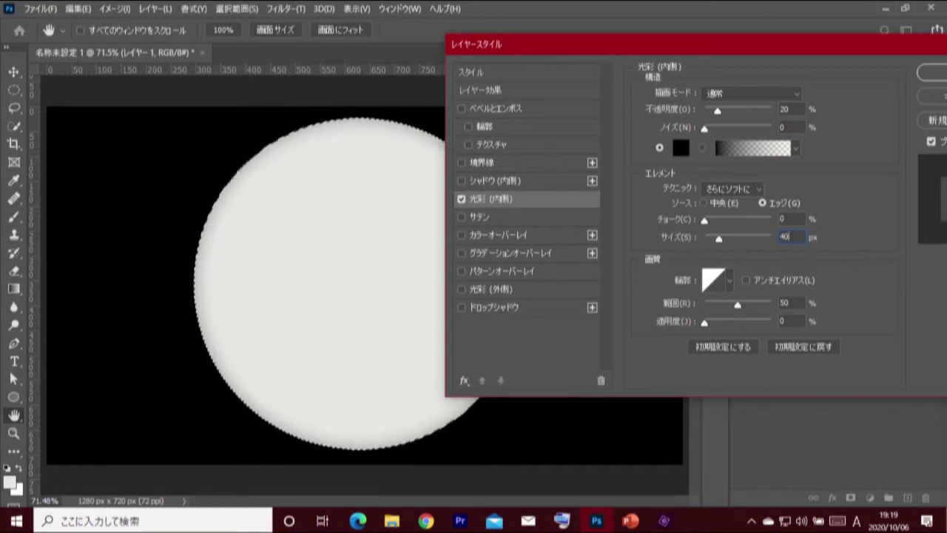
- Add a black Inner Shadow at a -45° angle and apply both effects
left_click(461, 180)
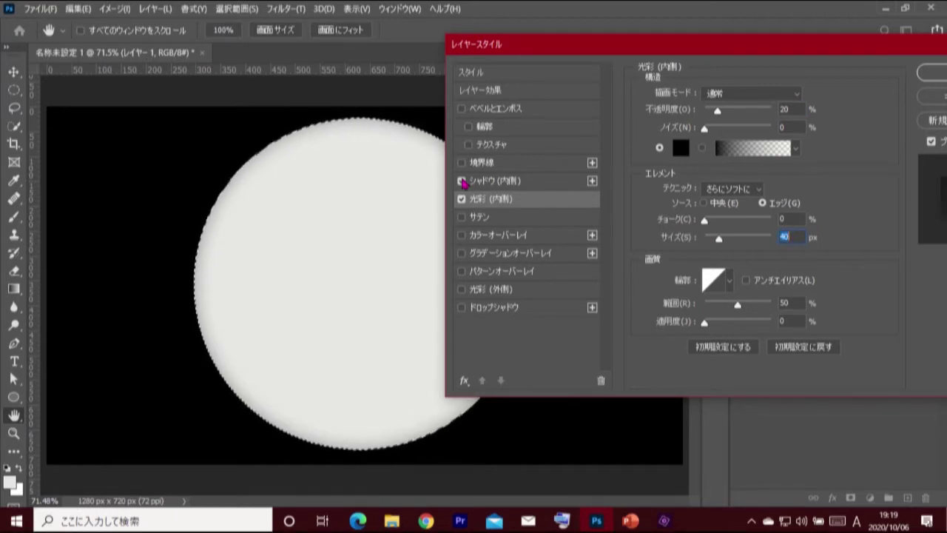
left_click(540, 183)
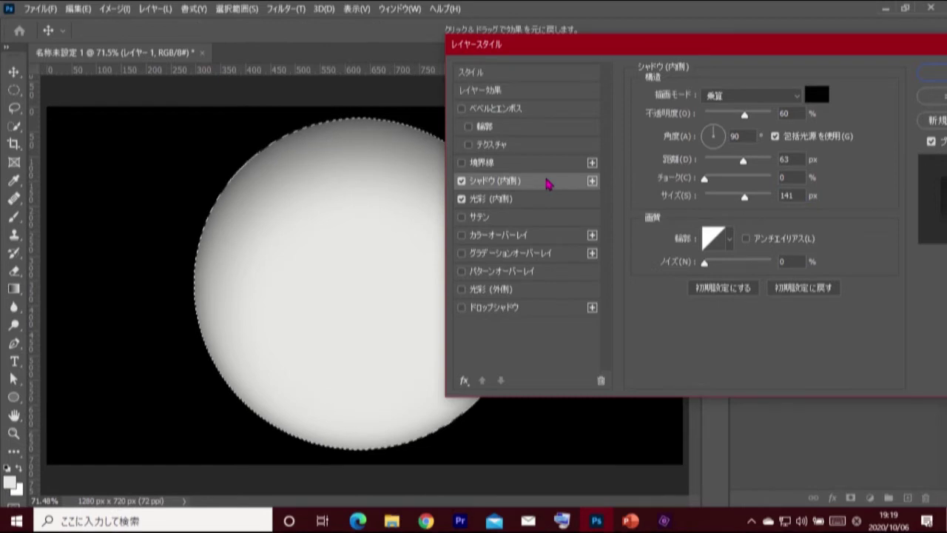
left_click(816, 95)
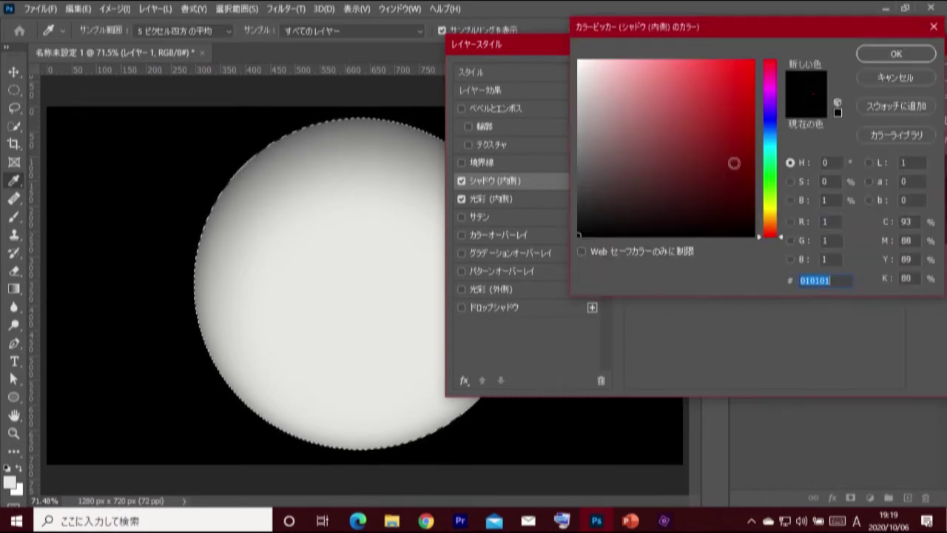
left_click(893, 58)
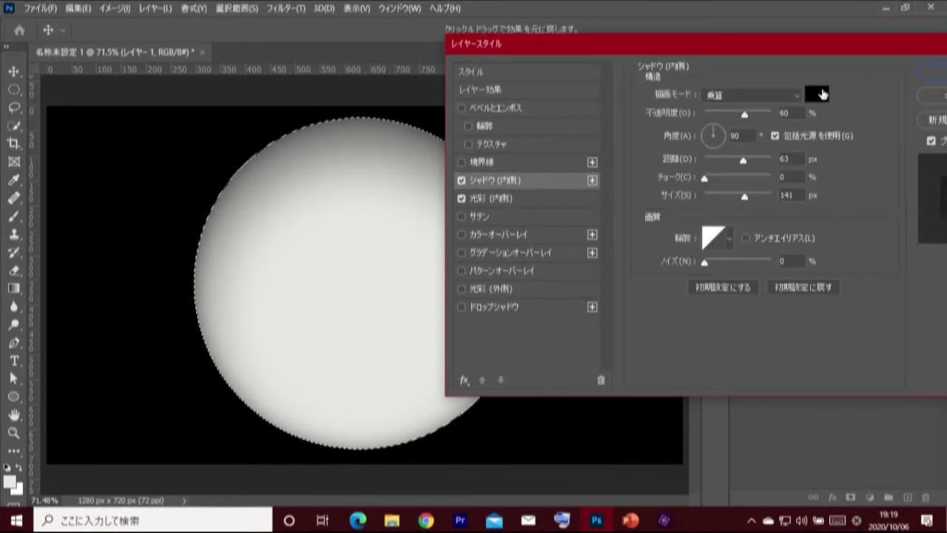
left_click(748, 135)
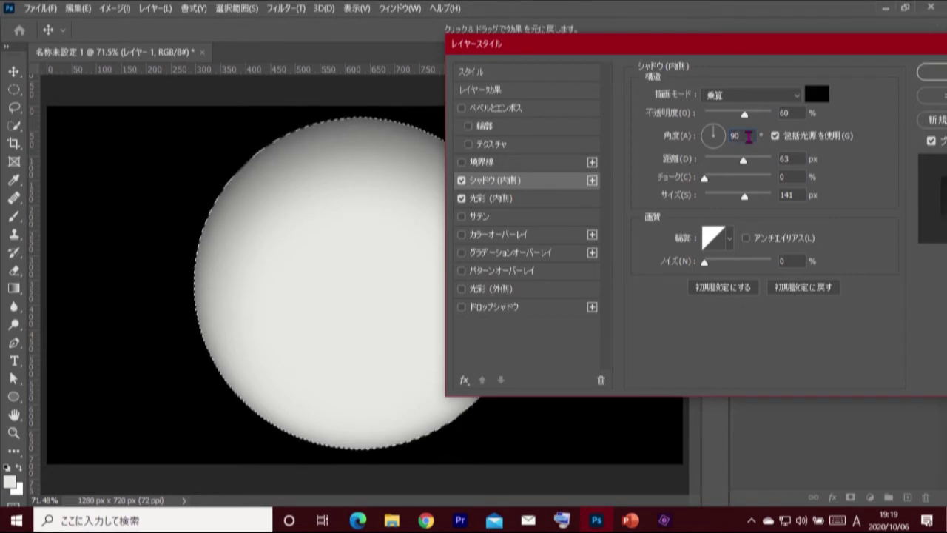
type("-45")
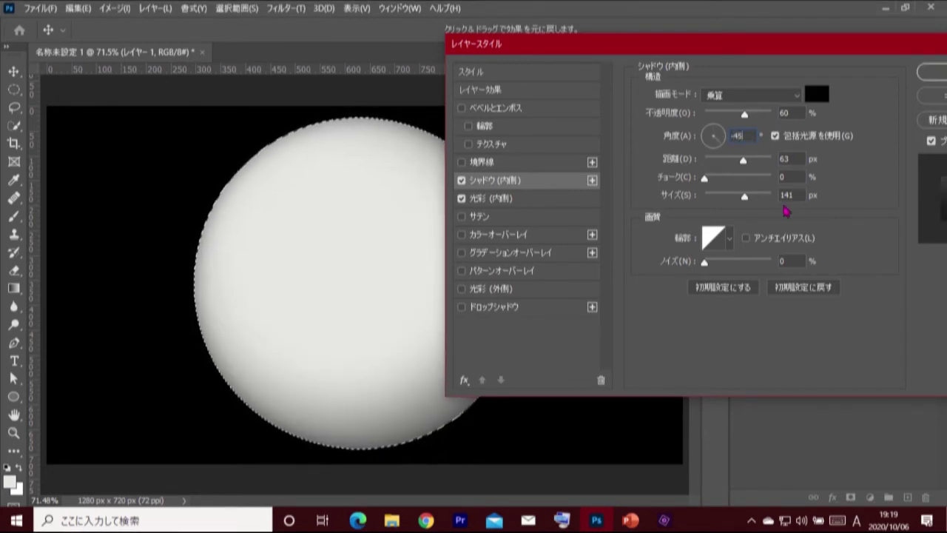
left_click(930, 72)
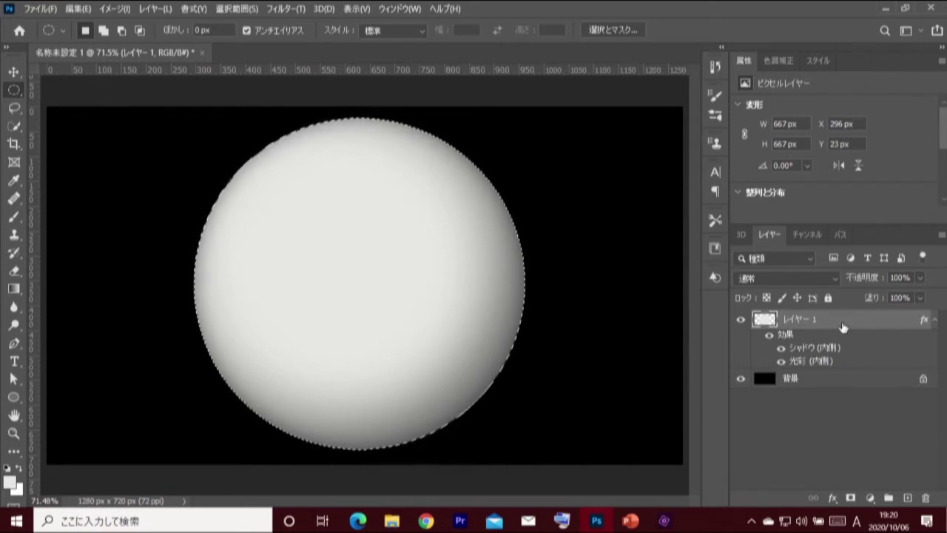
- Shrink the circular selection to about 93% around its centre
left_click(227, 9)
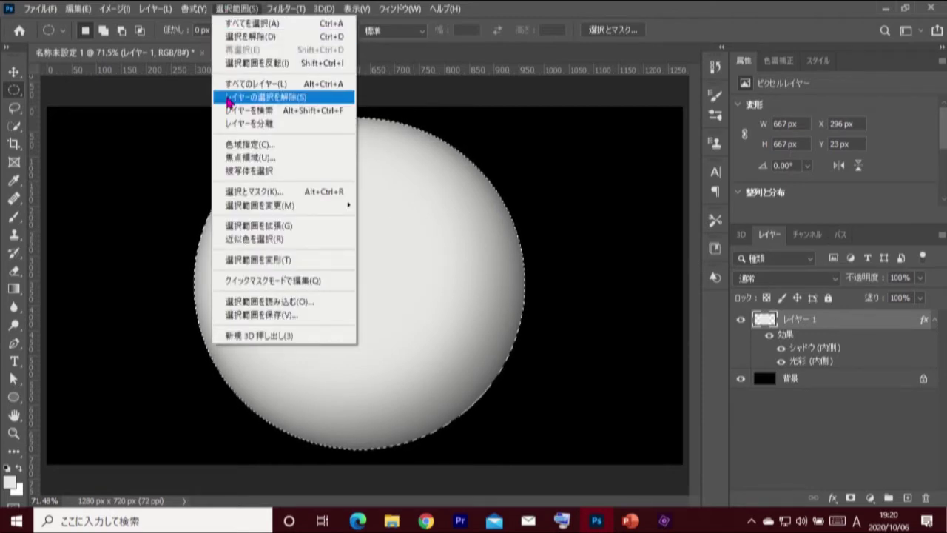
left_click(327, 260)
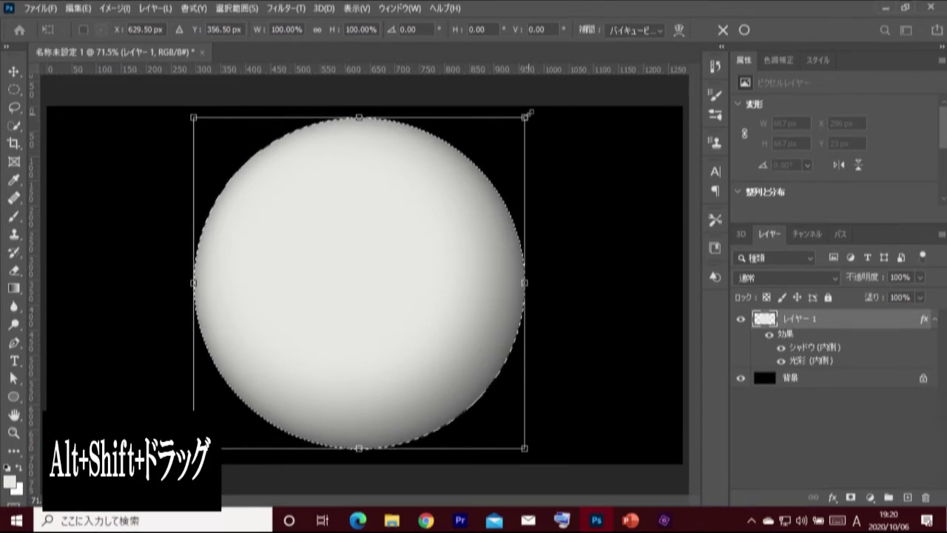
left_click_drag(526, 116, 513, 126)
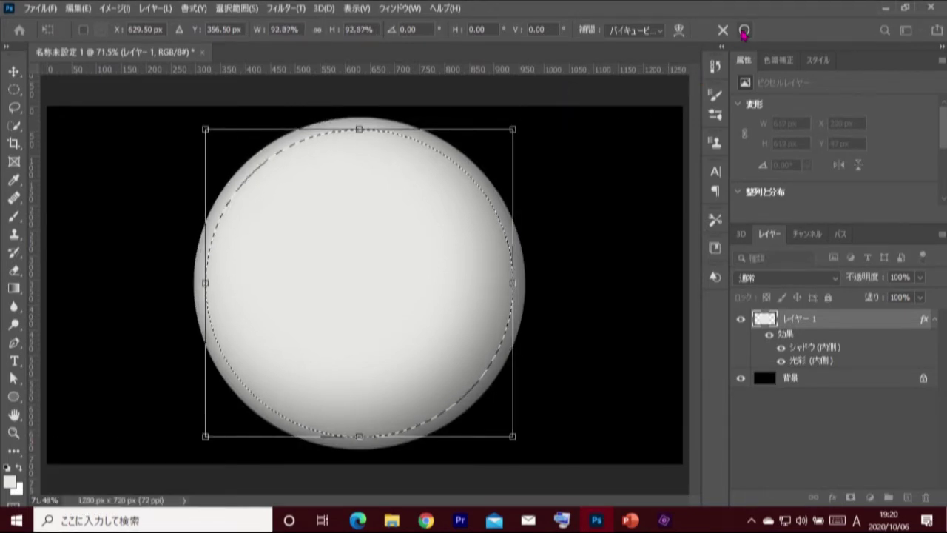
left_click(744, 30)
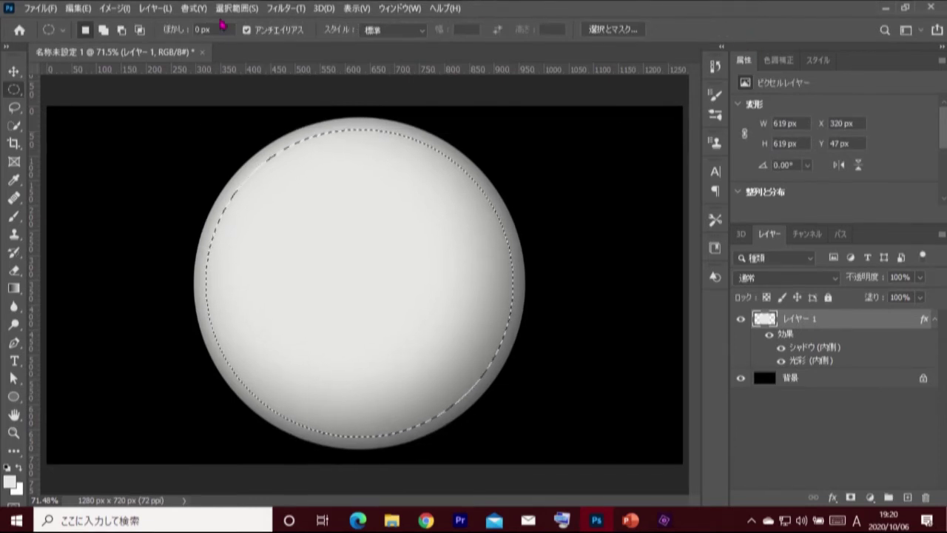
- Feather the selection by 12 pixels, then deselect
left_click(222, 10)
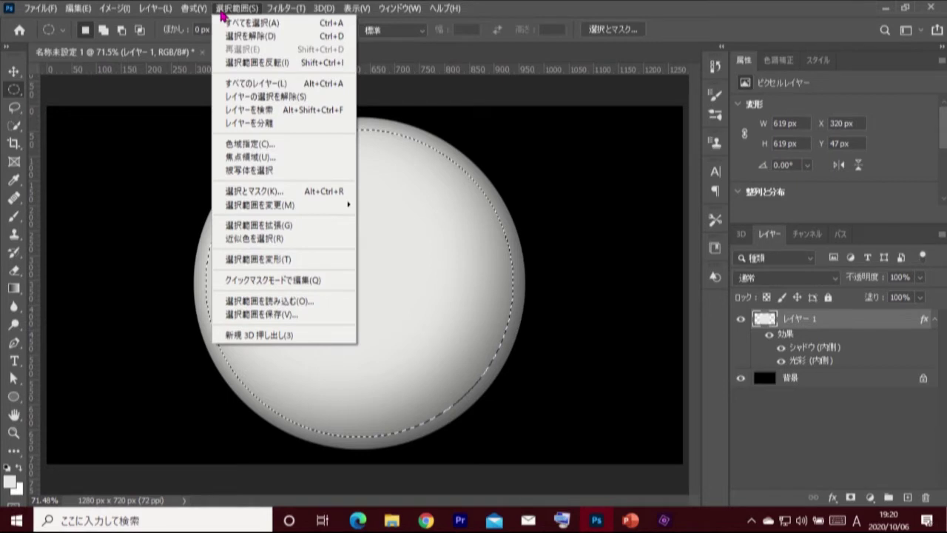
mouse_move(281, 204)
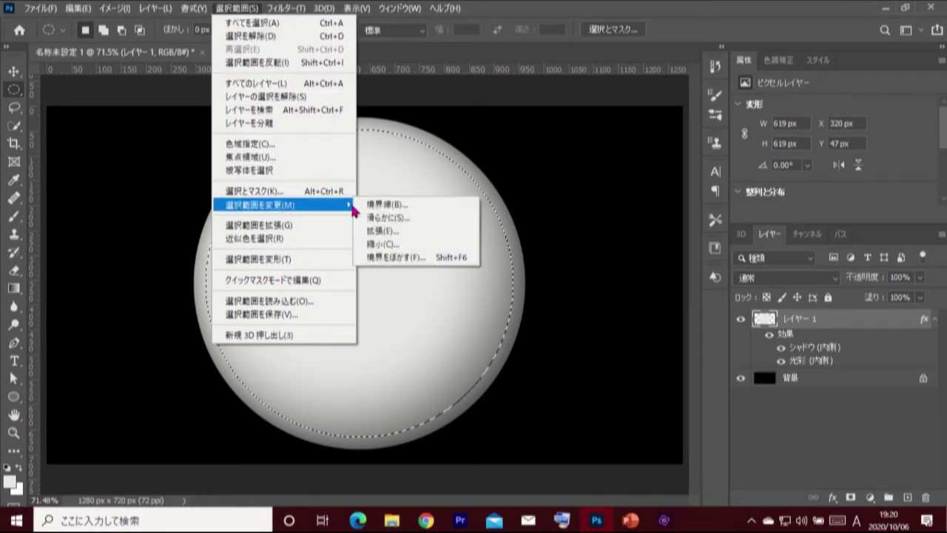
left_click(429, 257)
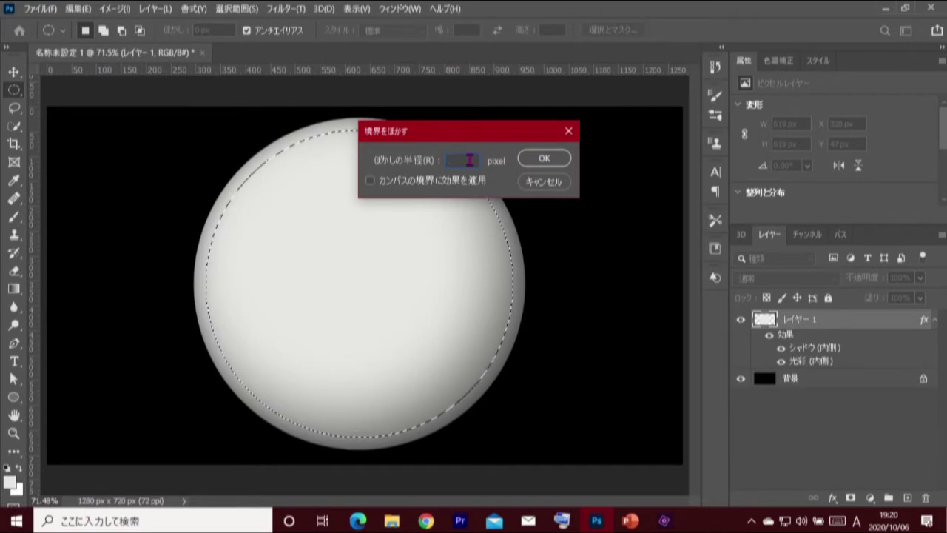
type("12")
left_click(542, 159)
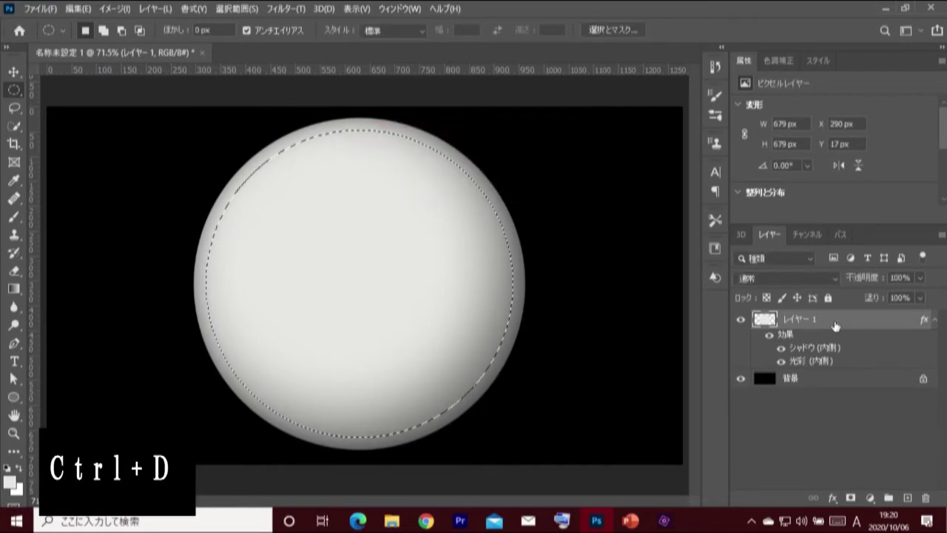
key("ctrl+d")
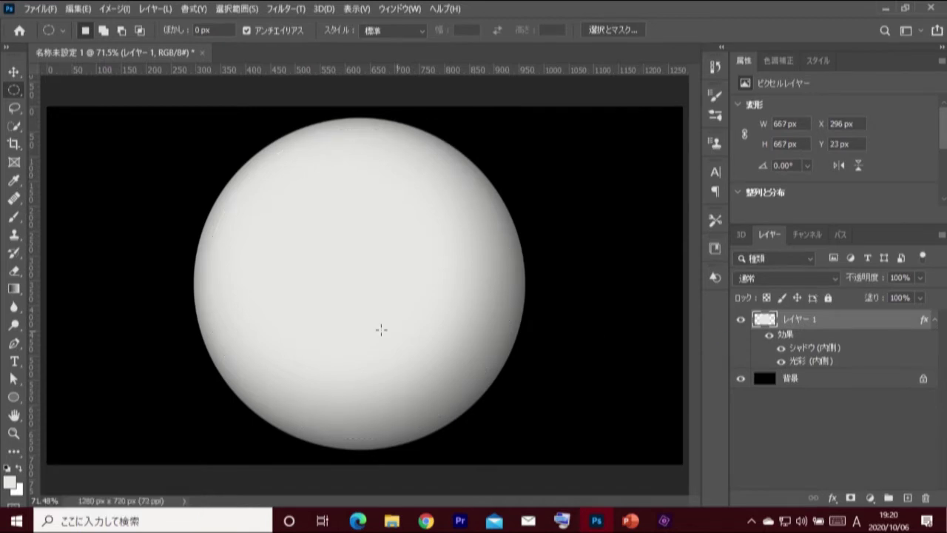
- Choose the standard Brush, reset colours to black and white, and set opacity to 15%
left_click(14, 216)
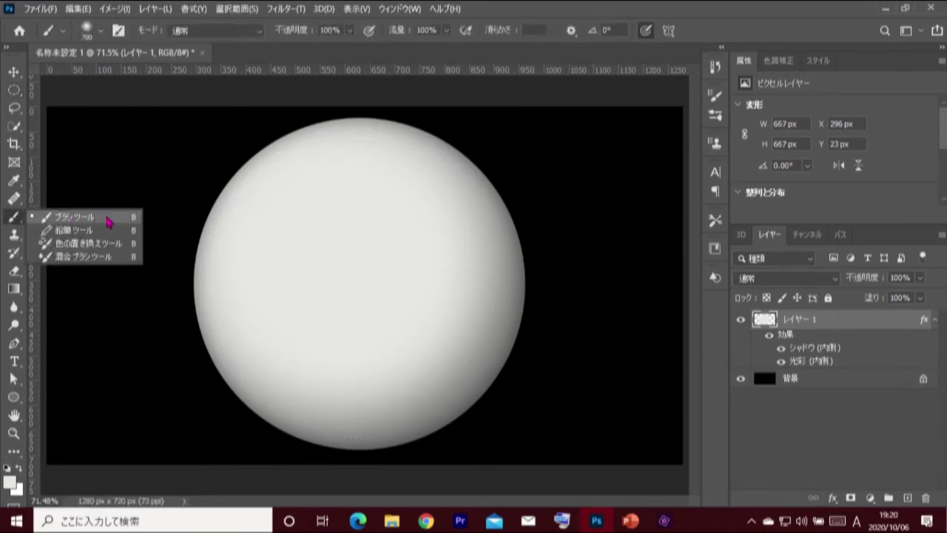
left_click(108, 221)
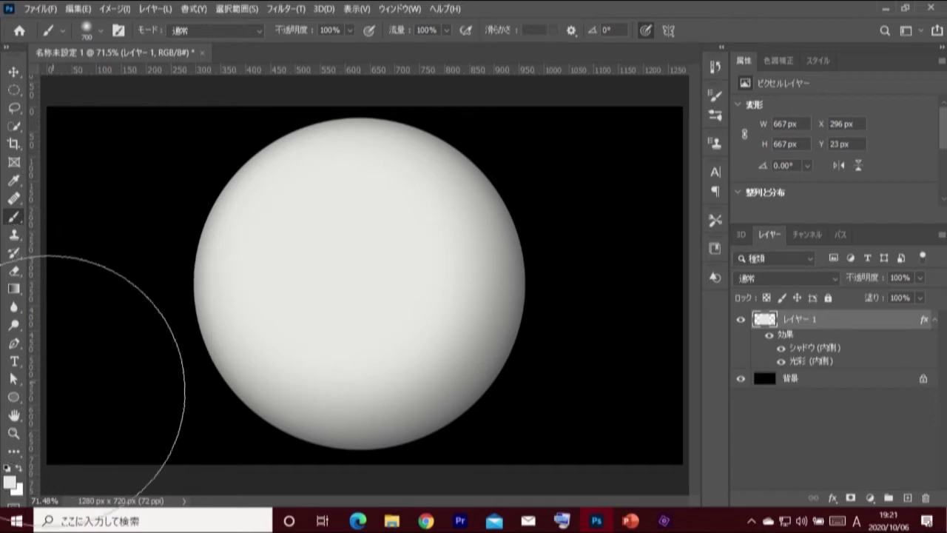
left_click(8, 466)
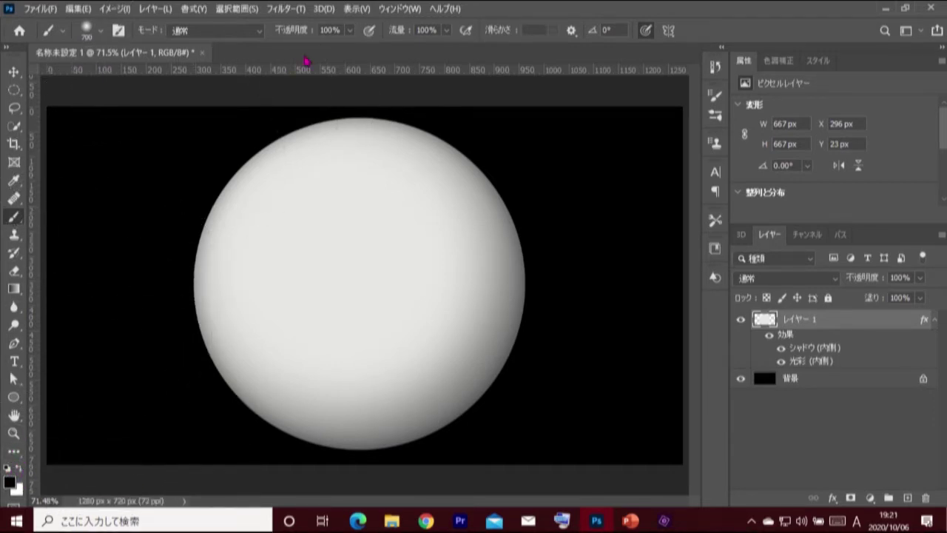
left_click(333, 30)
type("15")
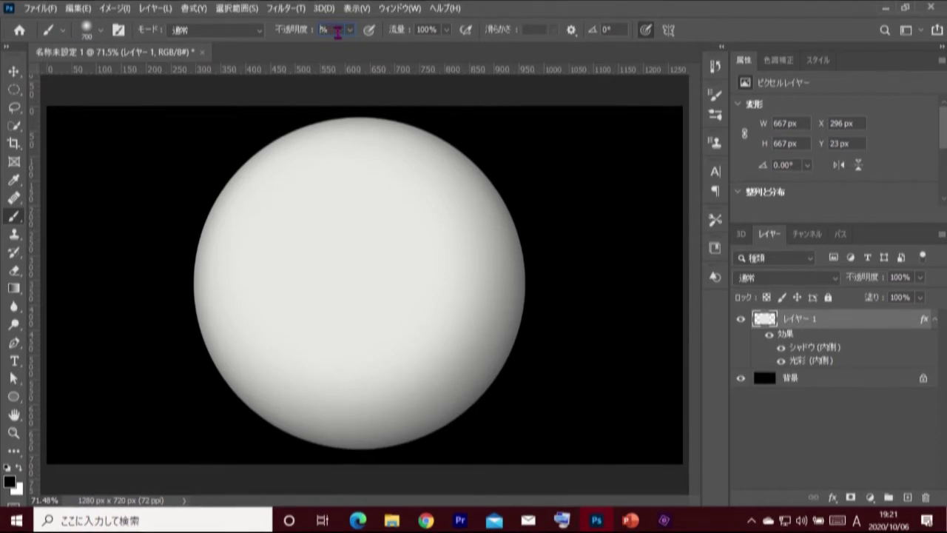
key("Return")
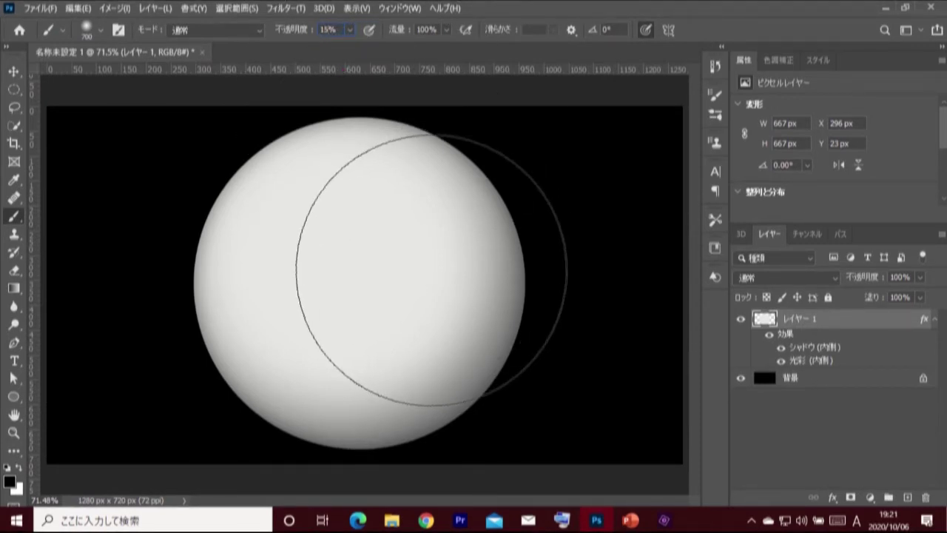
- Set the brush size to 200 px
left_click(101, 30)
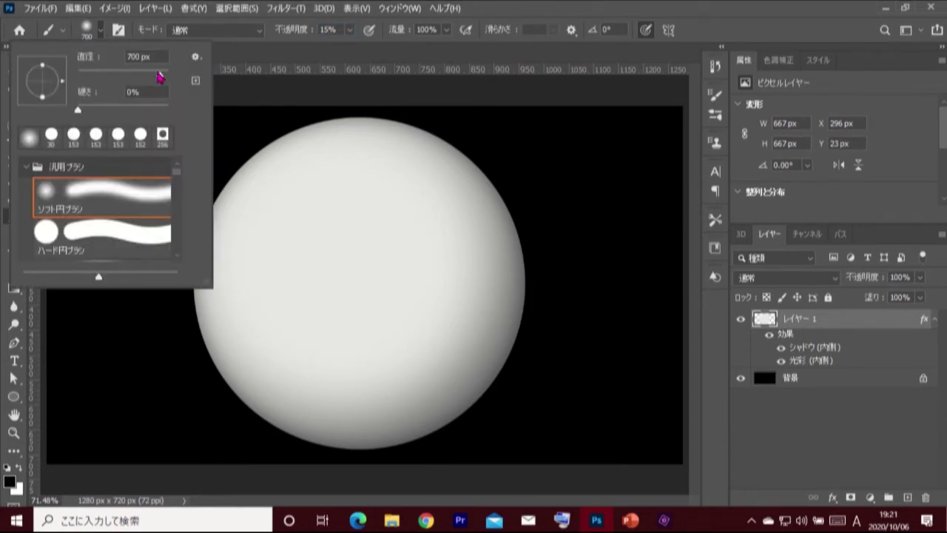
mouse_move(160, 75)
left_mouse_down()
mouse_move(101, 75)
mouse_move(123, 78)
left_mouse_up()
left_click(110, 77)
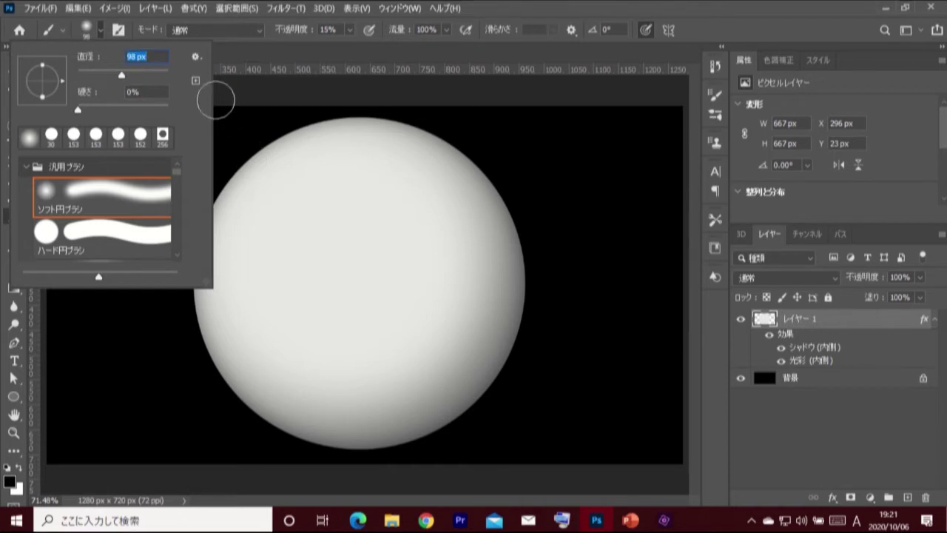
left_click(107, 36)
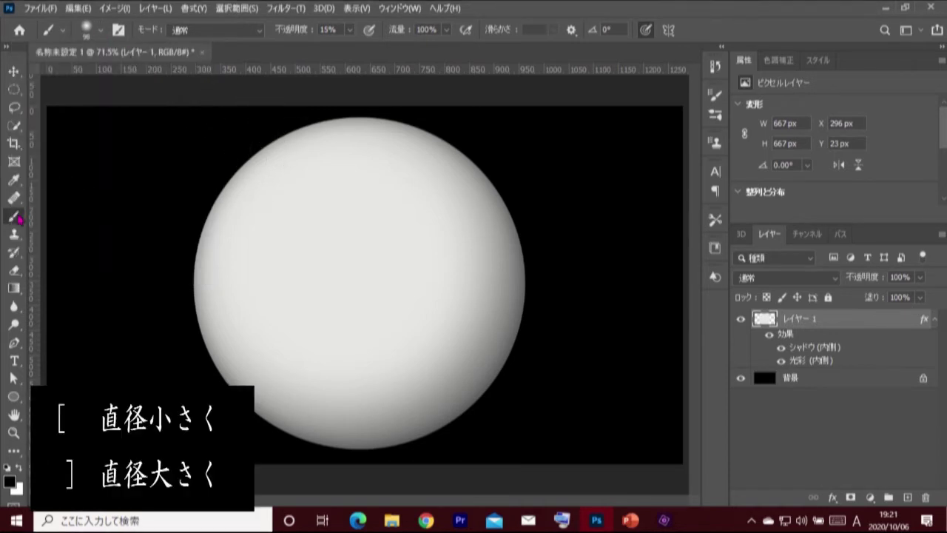
key("bracketright")
key("bracketright")
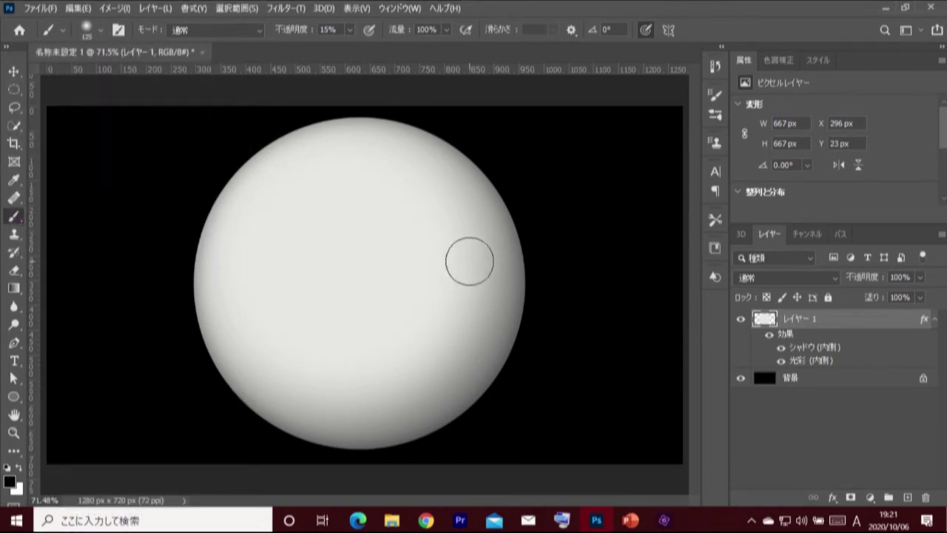
key("bracketright")
key("bracketright")
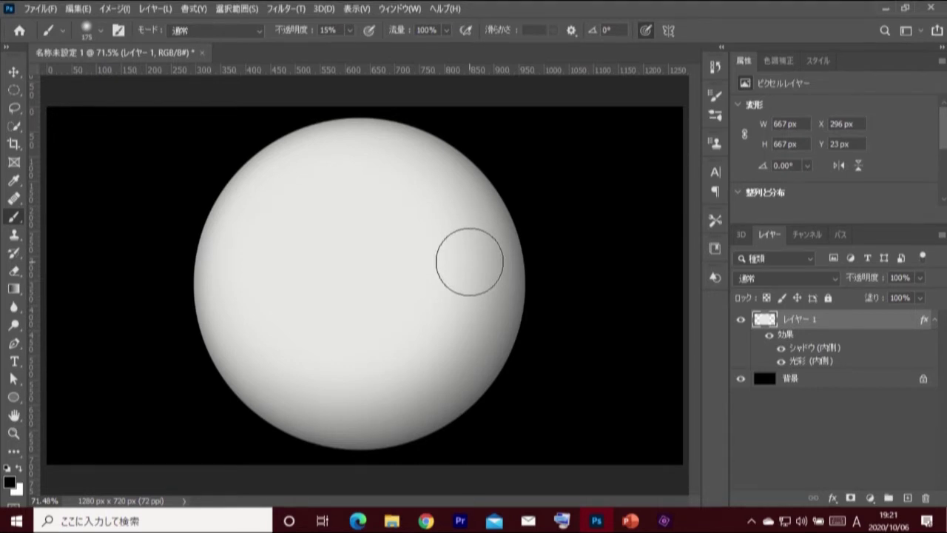
key("bracketright")
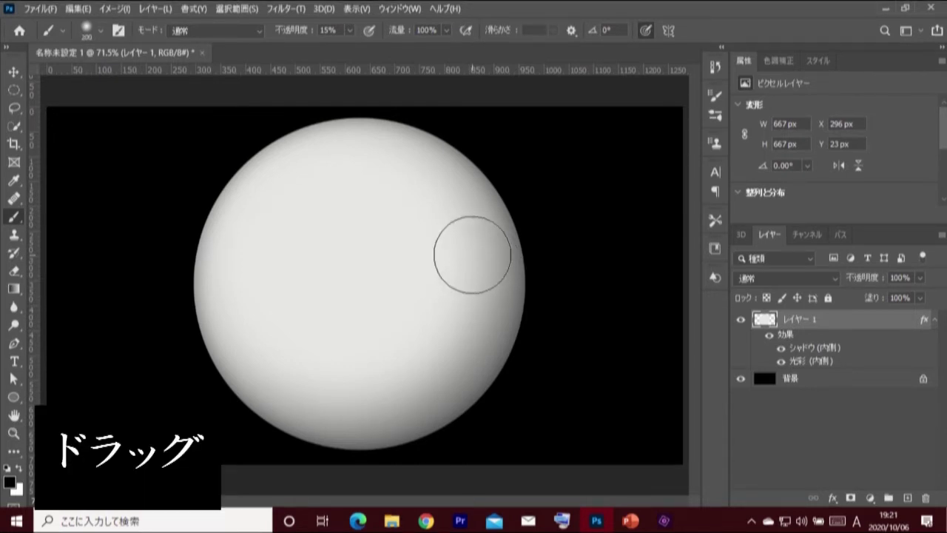
- Paint dark shading down the sphere's right side and a white highlight on its upper left
mouse_move(472, 254)
left_mouse_down()
mouse_move(448, 328)
mouse_move(396, 378)
mouse_move(359, 390)
mouse_move(408, 387)
mouse_move(439, 364)
left_mouse_up()
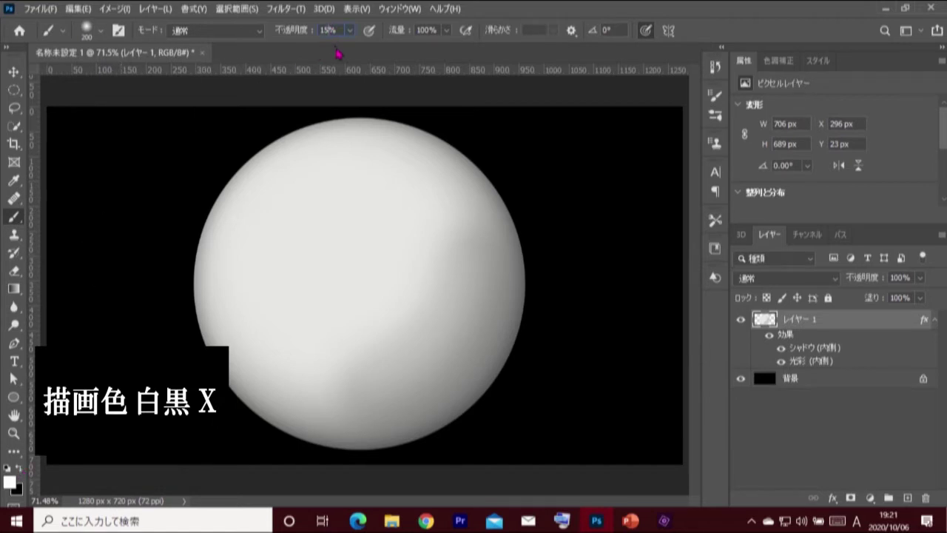
key("BackSpace")
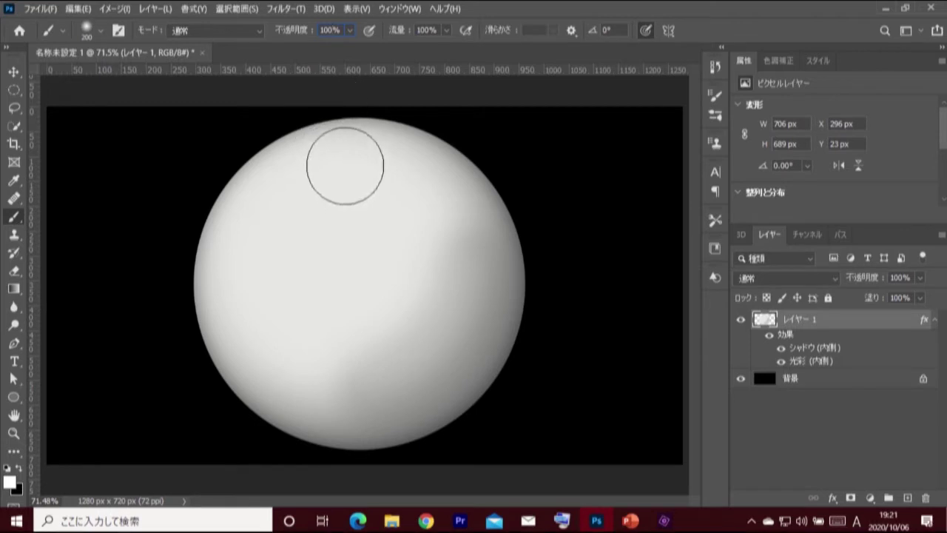
mouse_move(361, 165)
left_mouse_down()
mouse_move(262, 224)
mouse_move(369, 192)
mouse_move(259, 318)
mouse_move(385, 195)
mouse_move(382, 171)
left_mouse_up()
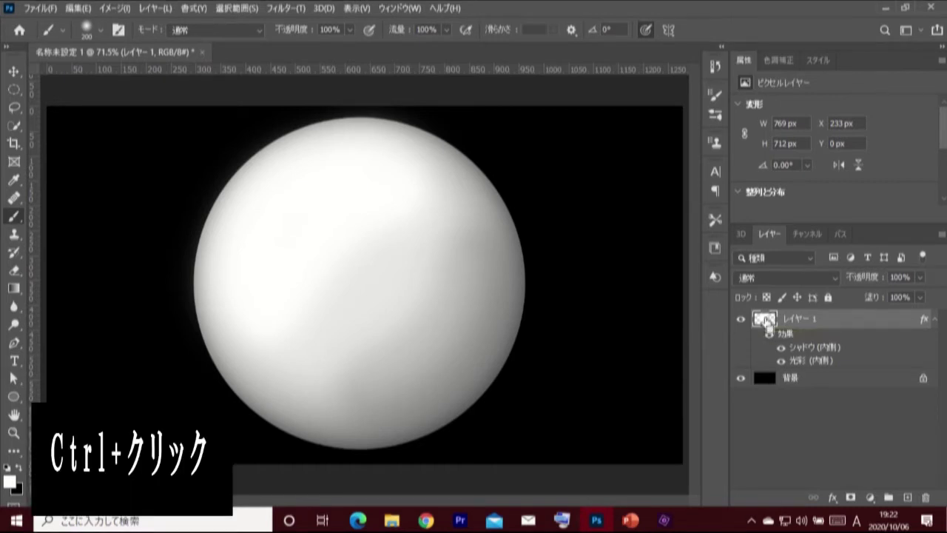
- Load the sphere's selection and add a Solid Color fill layer of ffd9d9
left_click(764, 320, "ctrl")
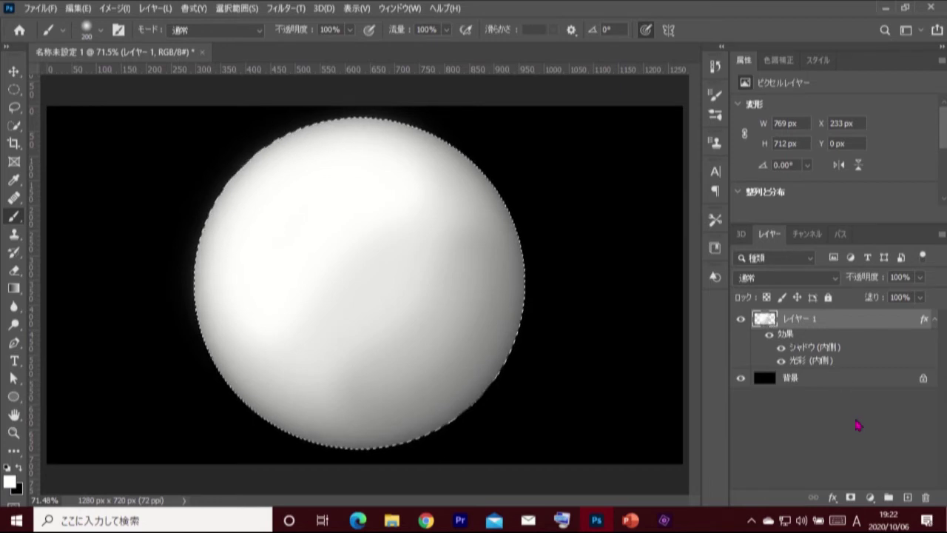
left_click(870, 497)
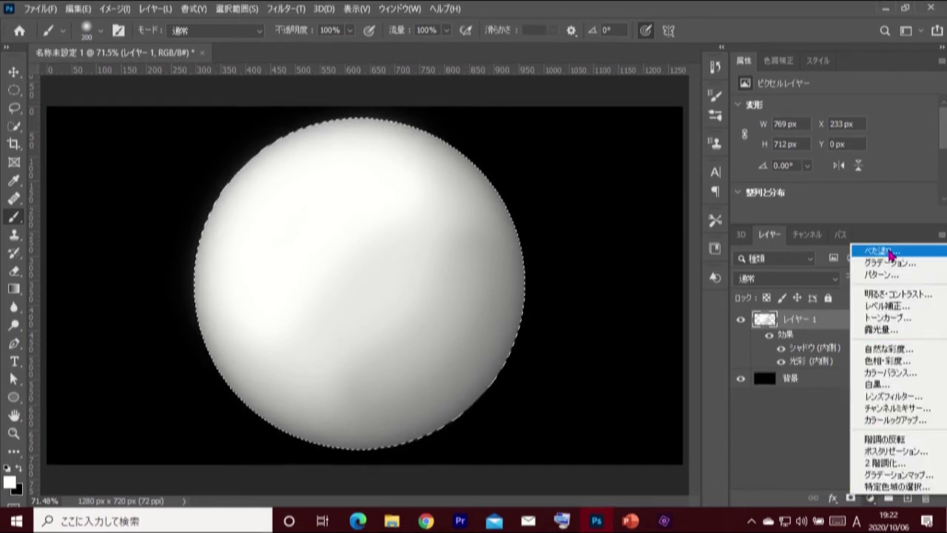
left_click(880, 251)
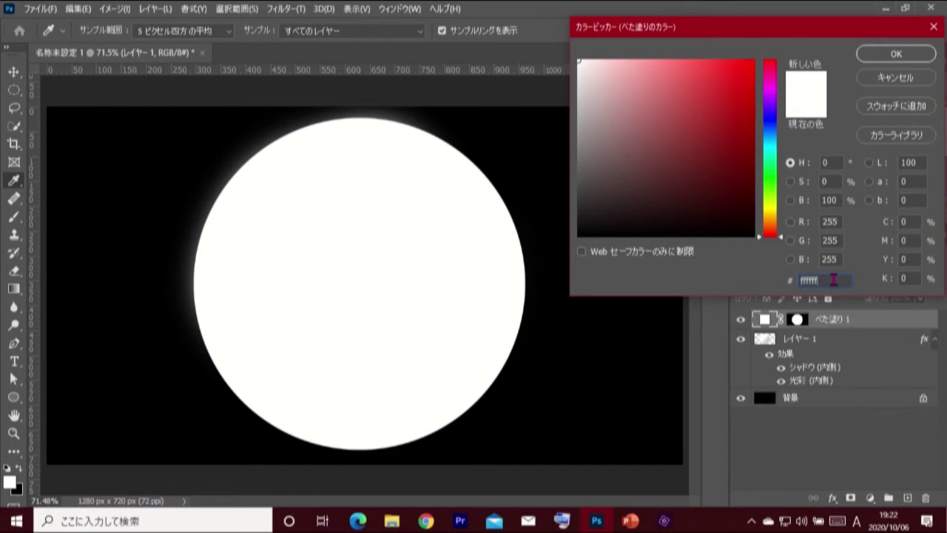
type("ff")
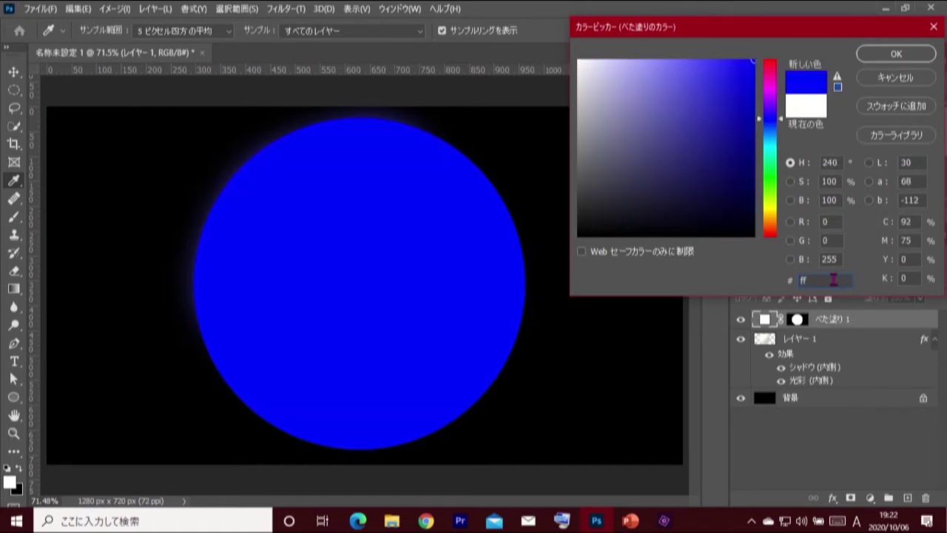
type("d")
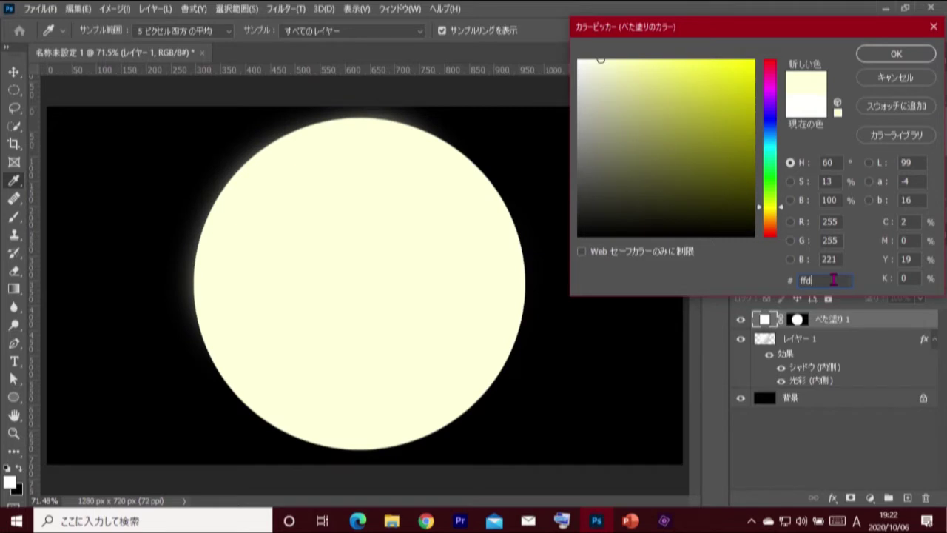
type("9d9")
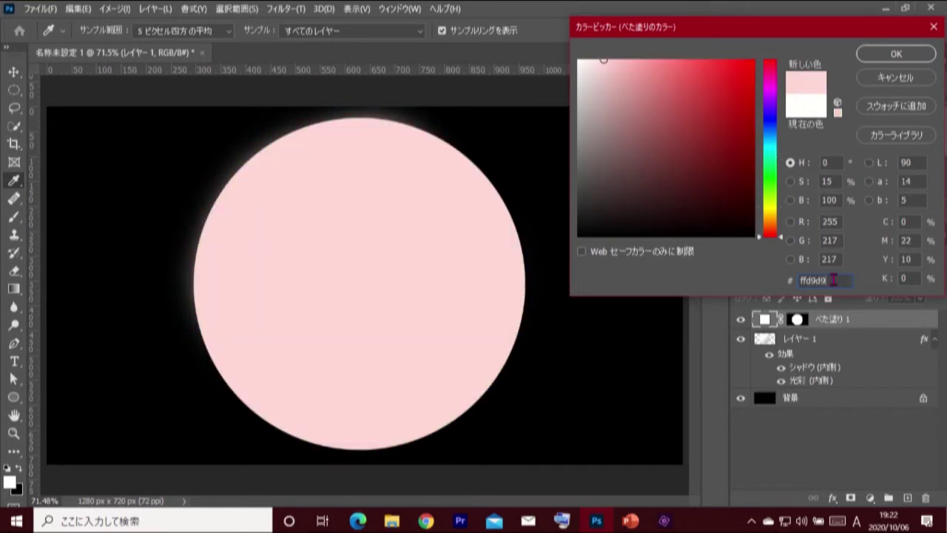
left_click(896, 56)
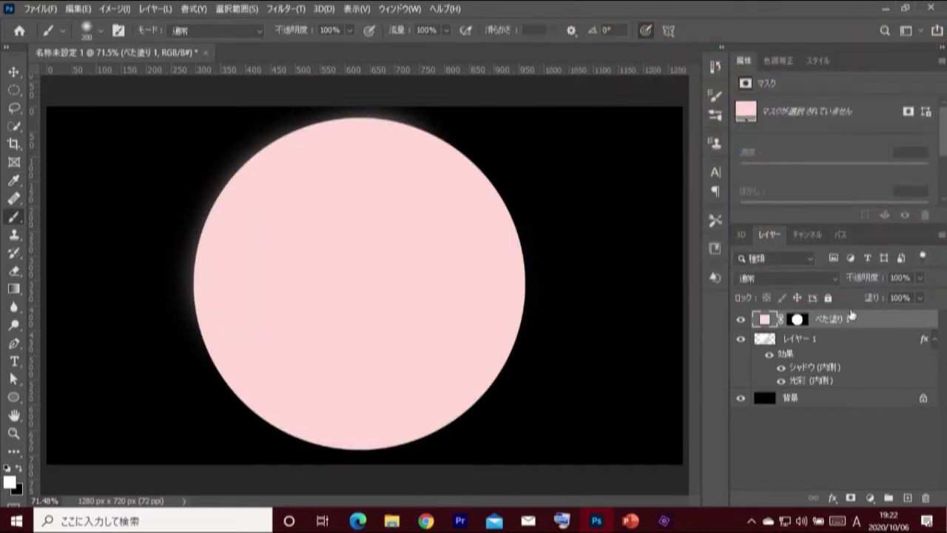
- Clip the pink fill to the sphere, lower it to 20% opacity, and reload the sphere outline
key("ctrl+alt+g")
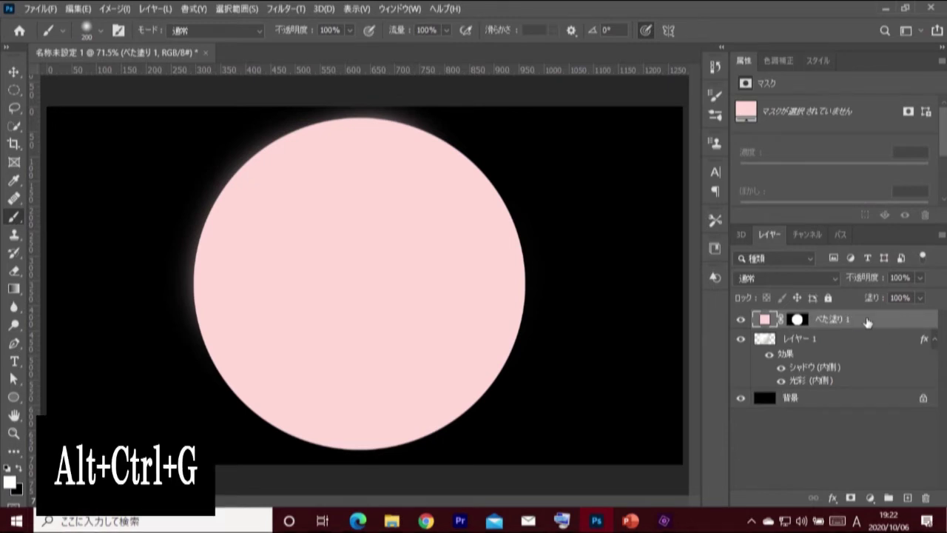
key("ctrl+alt+g")
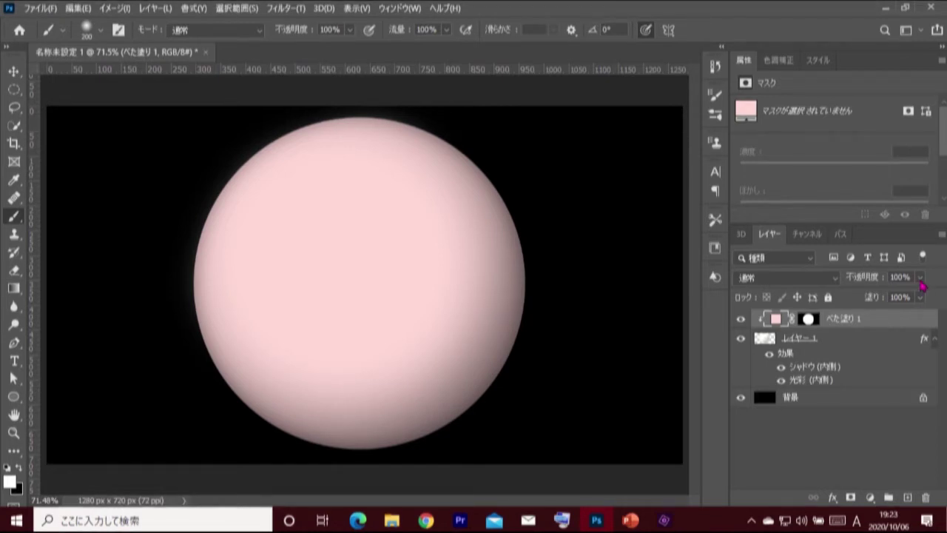
left_click(920, 277)
left_click_drag(920, 294, 868, 295)
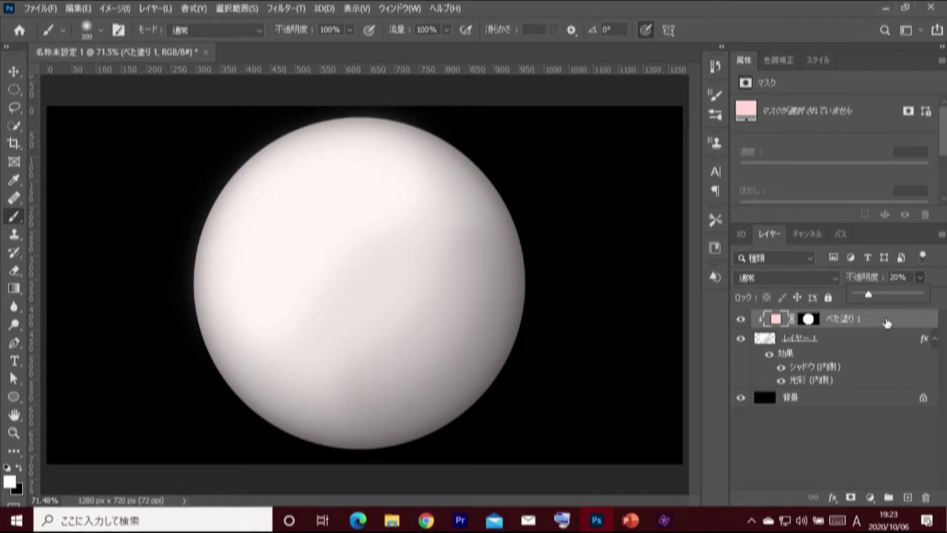
left_click(880, 321)
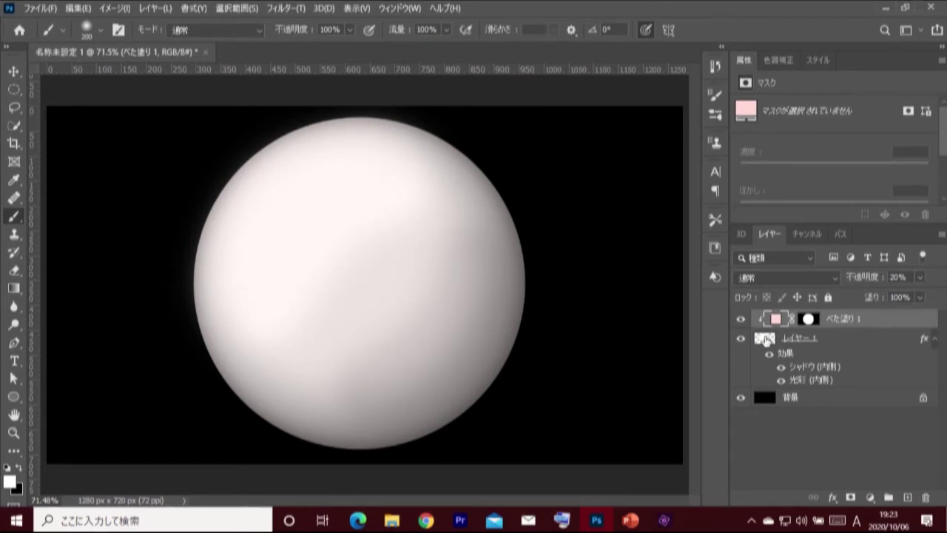
left_click(766, 339, "ctrl")
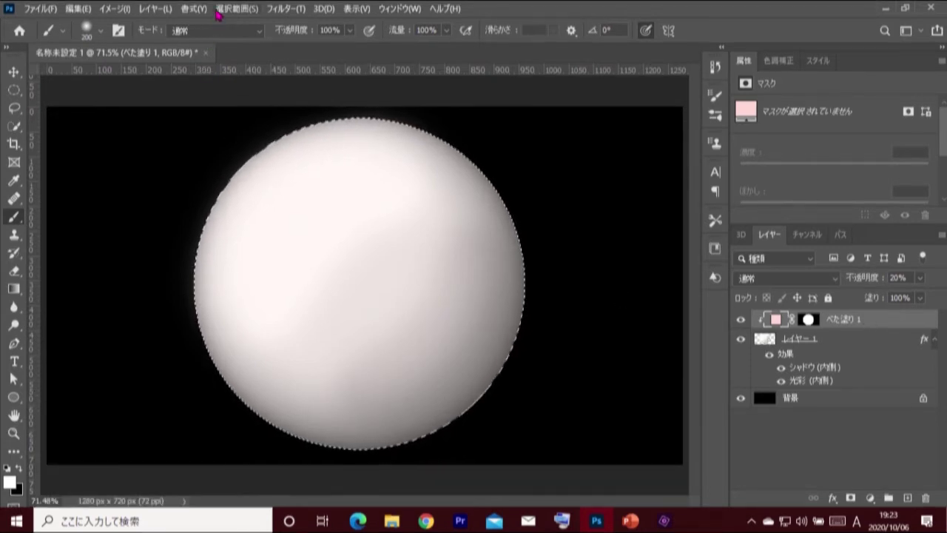
- Scale the sphere's selection down around its centre to iris size with Transform Selection
left_click(236, 9)
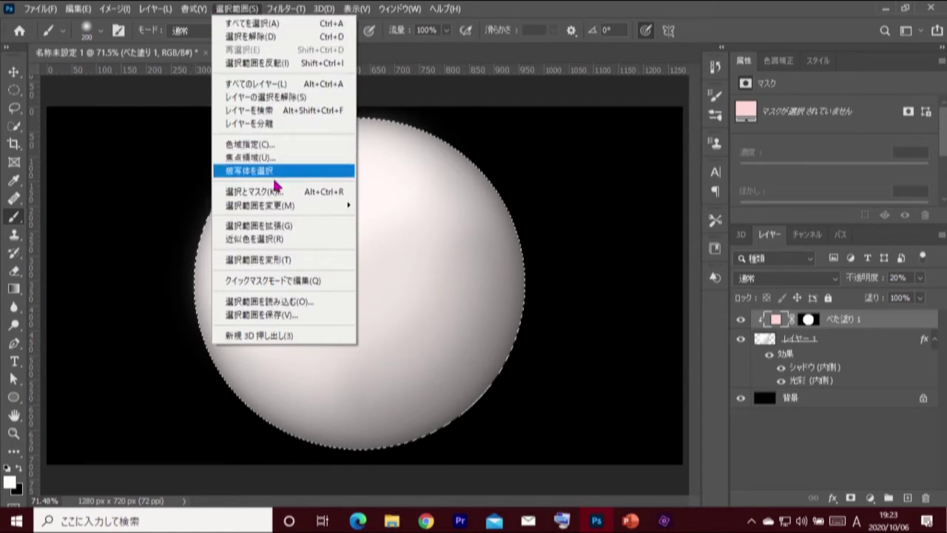
left_click(335, 261)
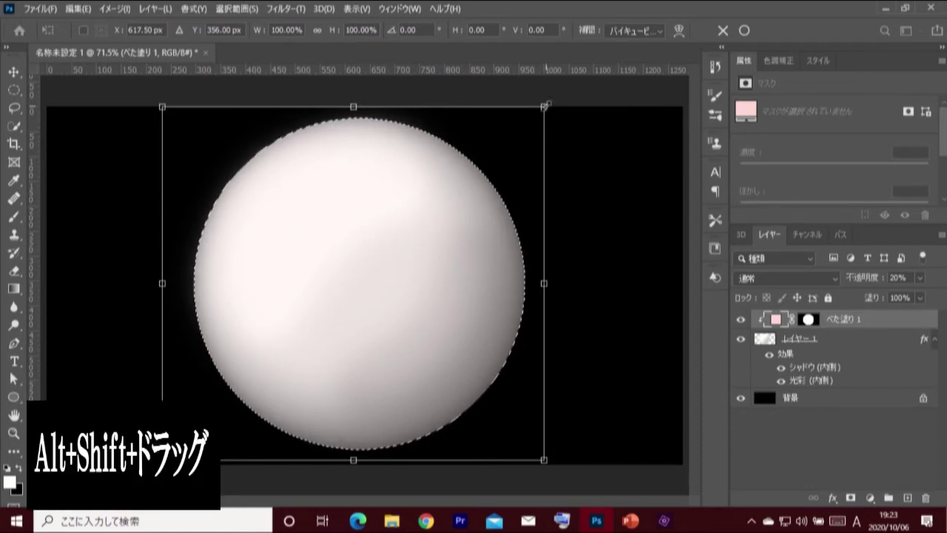
mouse_move(545, 106)
left_mouse_down()
mouse_move(498, 134)
mouse_move(463, 178)
left_mouse_up()
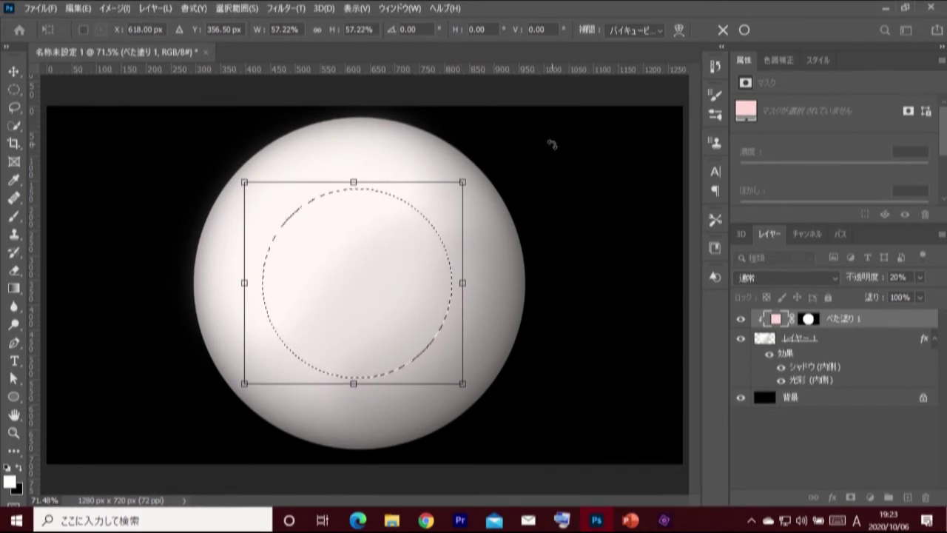
left_click(743, 31)
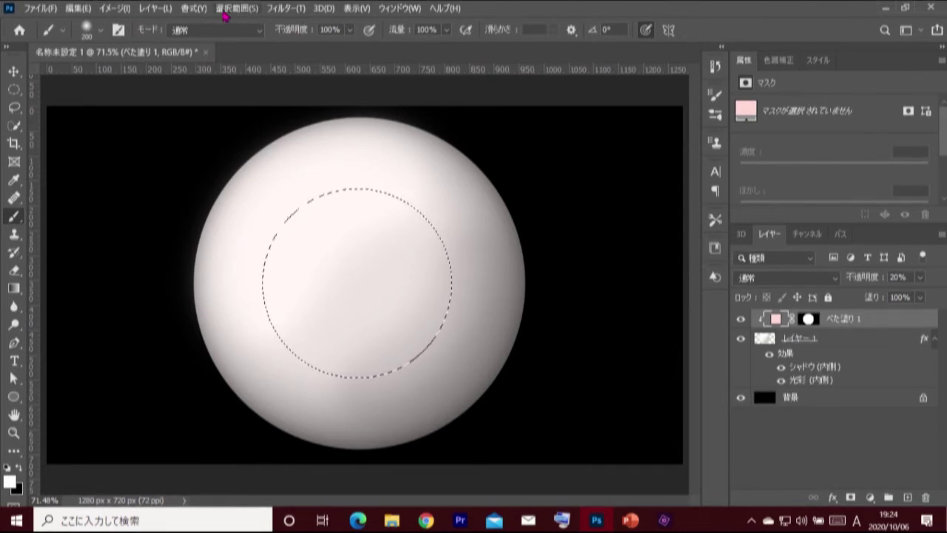
- Feather the iris selection with the default radius
left_click(224, 9)
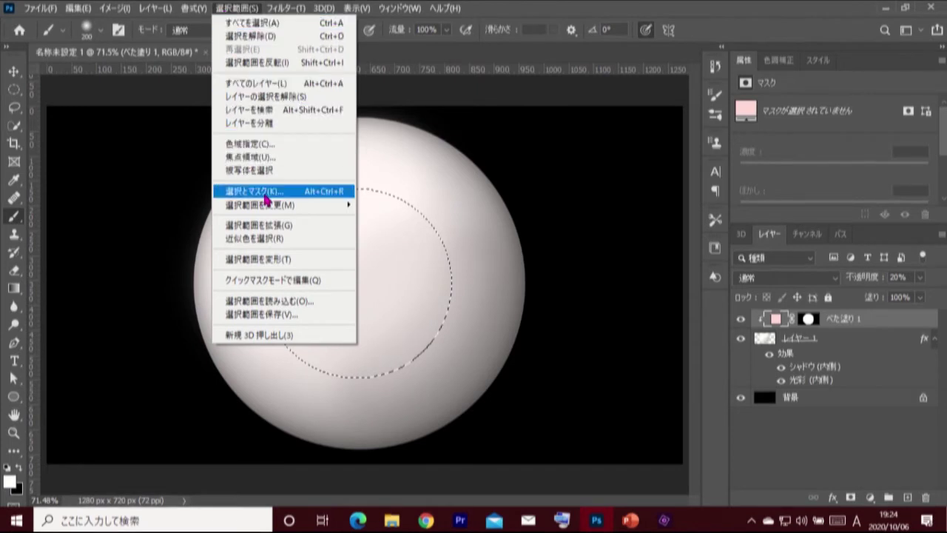
mouse_move(261, 204)
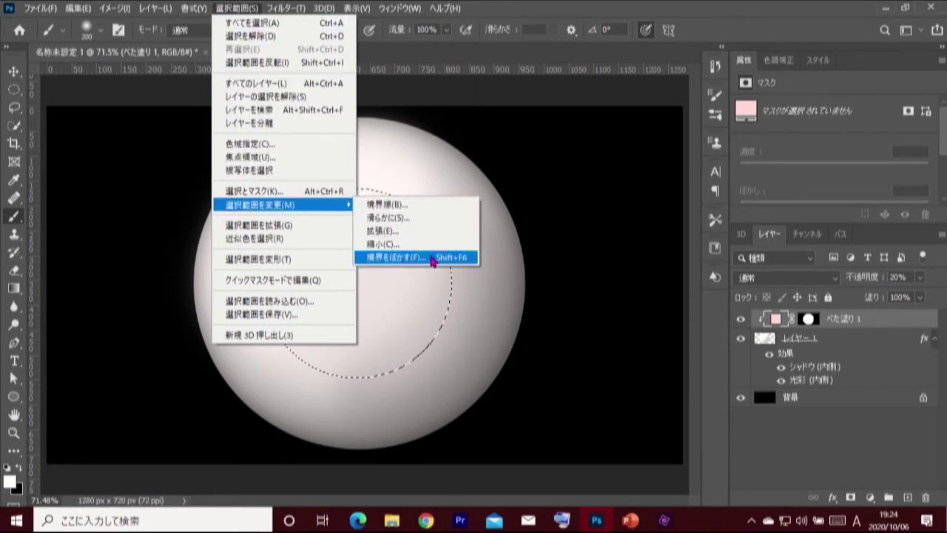
left_click(429, 258)
type("2")
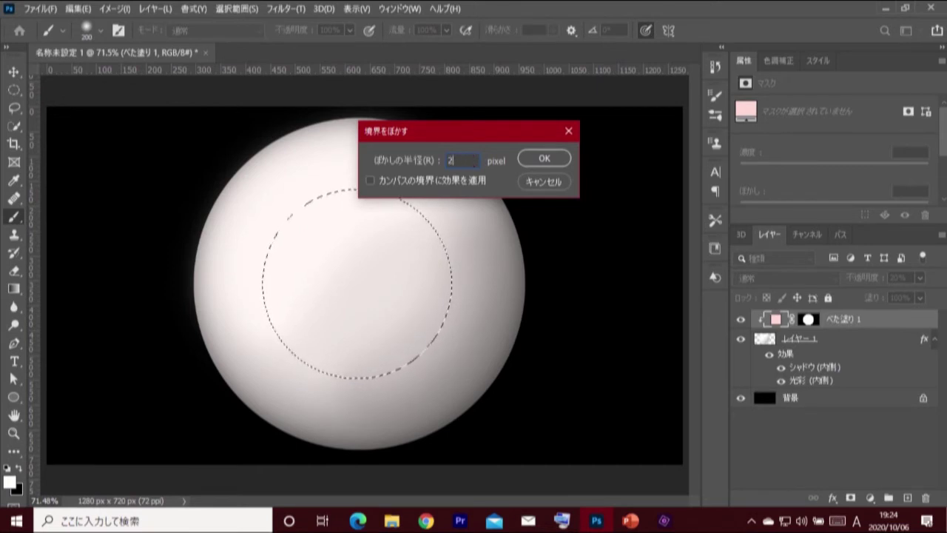
left_click(542, 160)
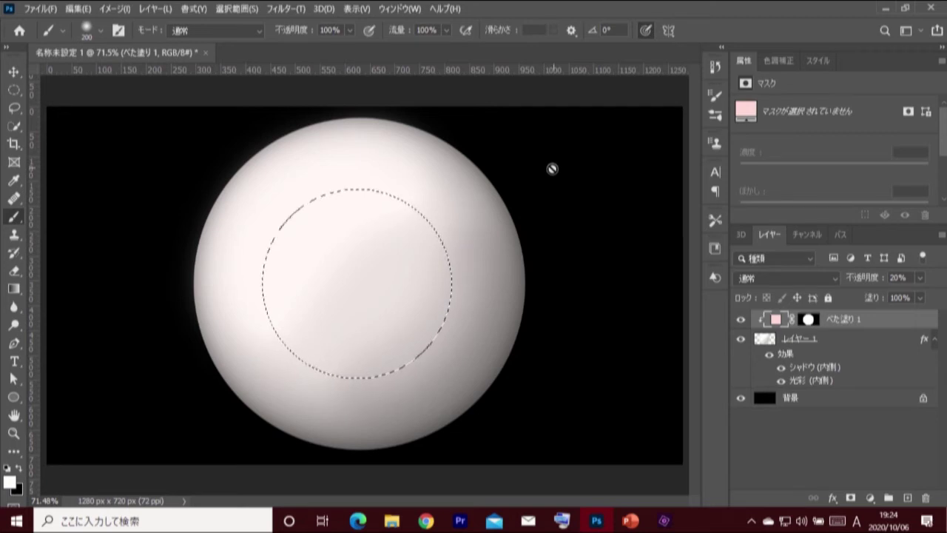
- Save the selection as a channel named 目, then deselect
left_click(224, 11)
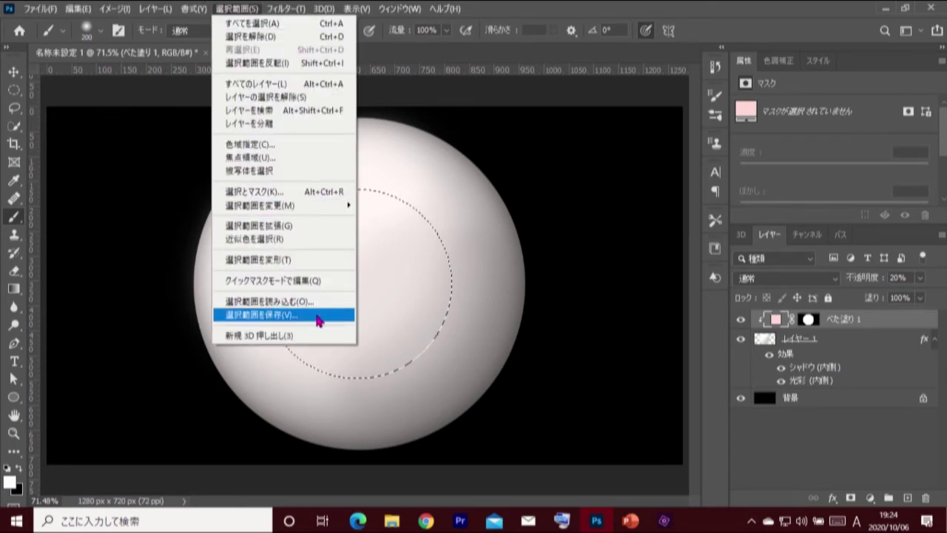
left_click(324, 319)
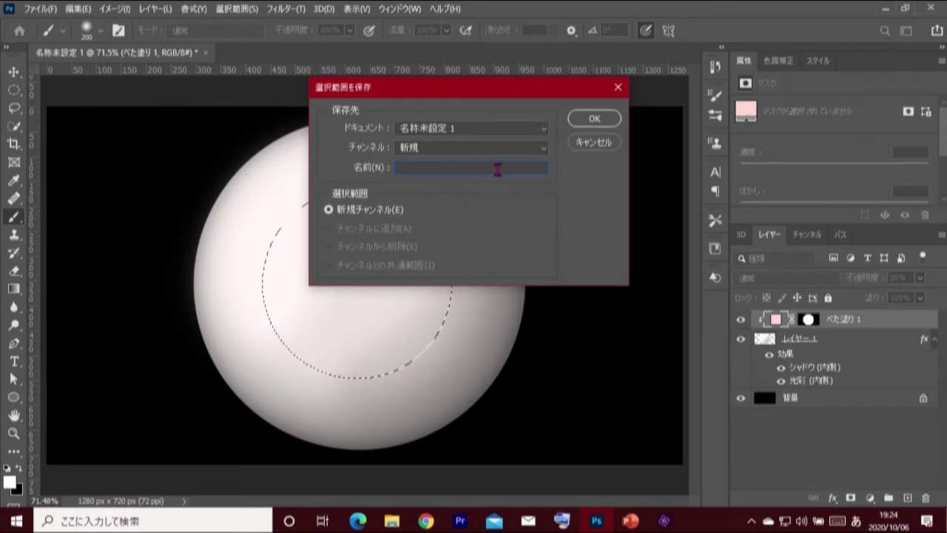
type("め")
key("Tab")
key("Return")
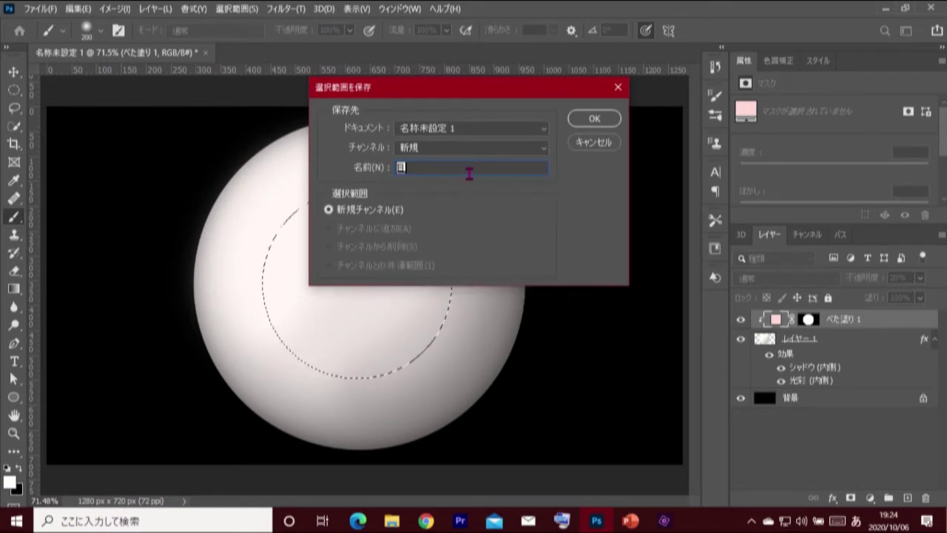
left_click(591, 121)
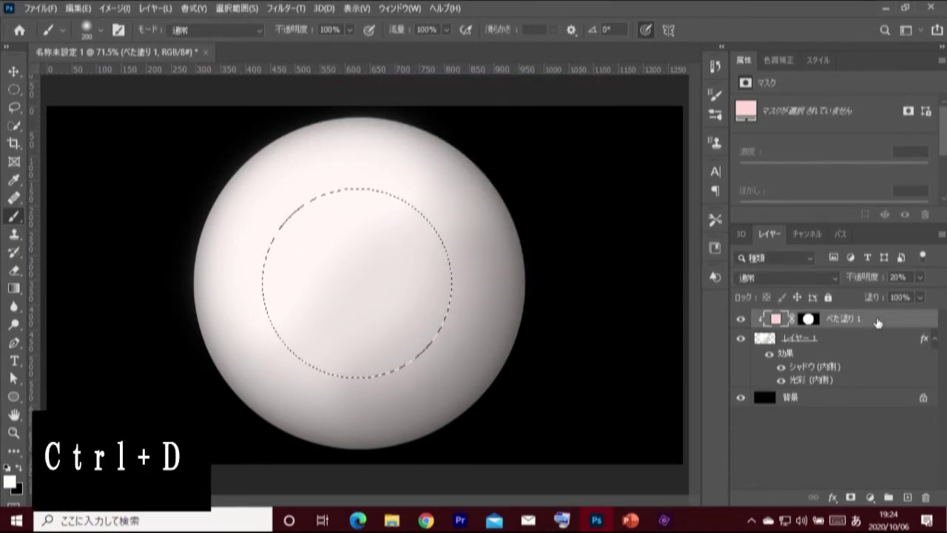
key("ctrl+d")
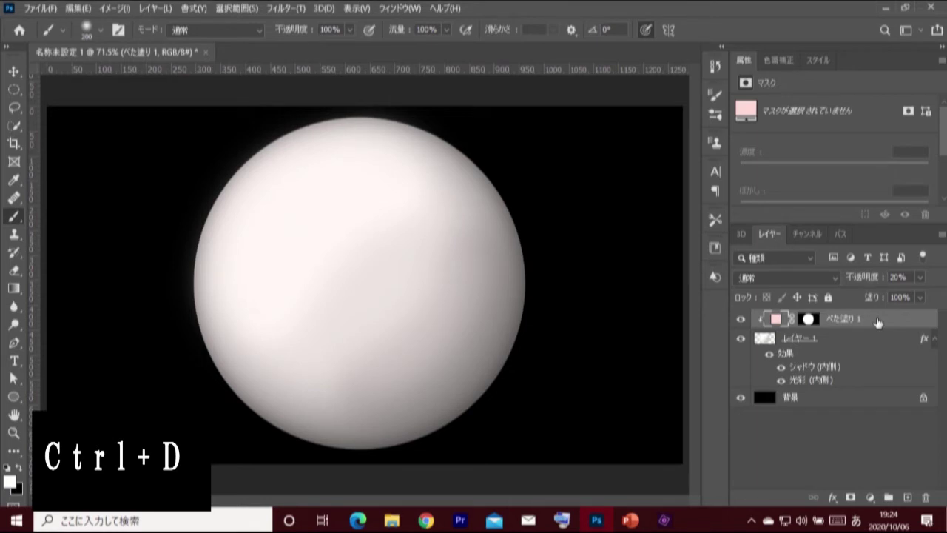
- Create a new white 720 × 720 px document
left_click(40, 8)
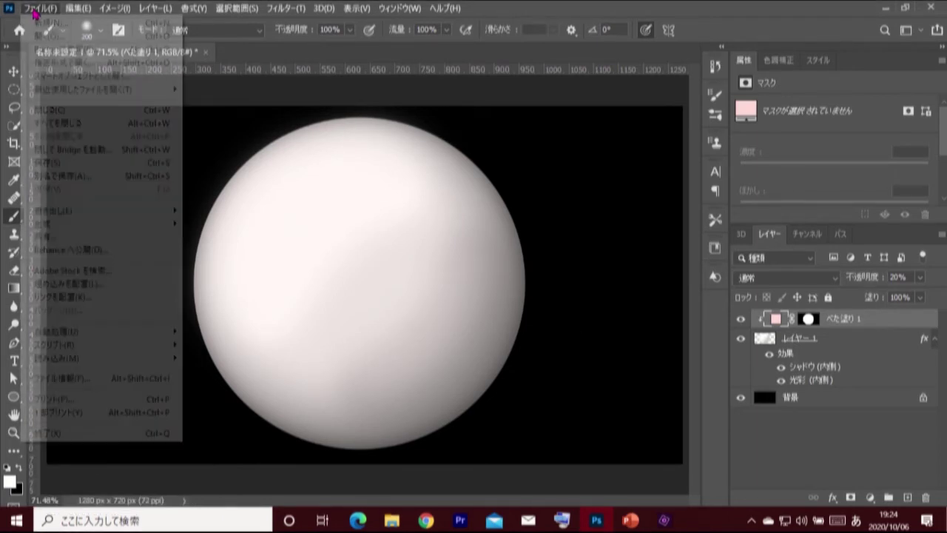
left_click(46, 23)
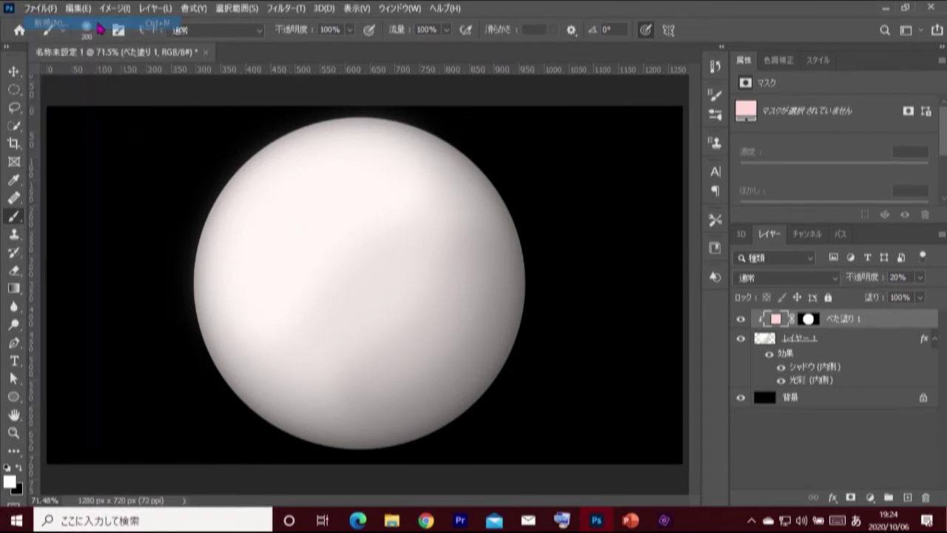
left_click(409, 185)
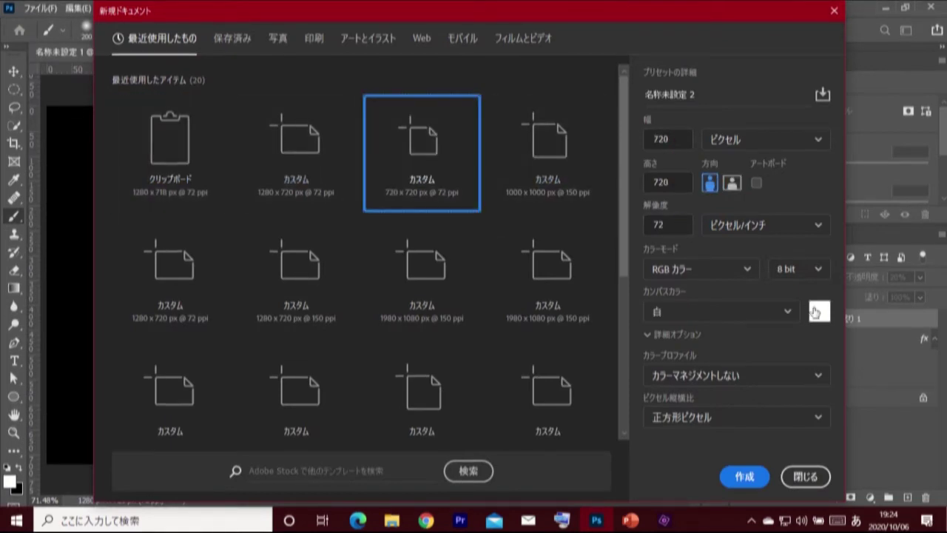
left_click(750, 477)
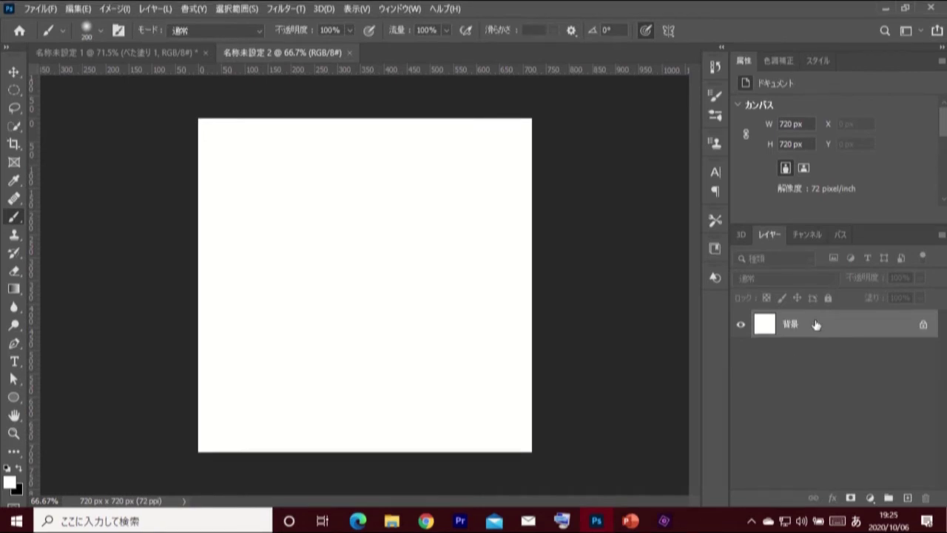
- Fill the new canvas with the Fibers render filter texture
left_click(285, 8)
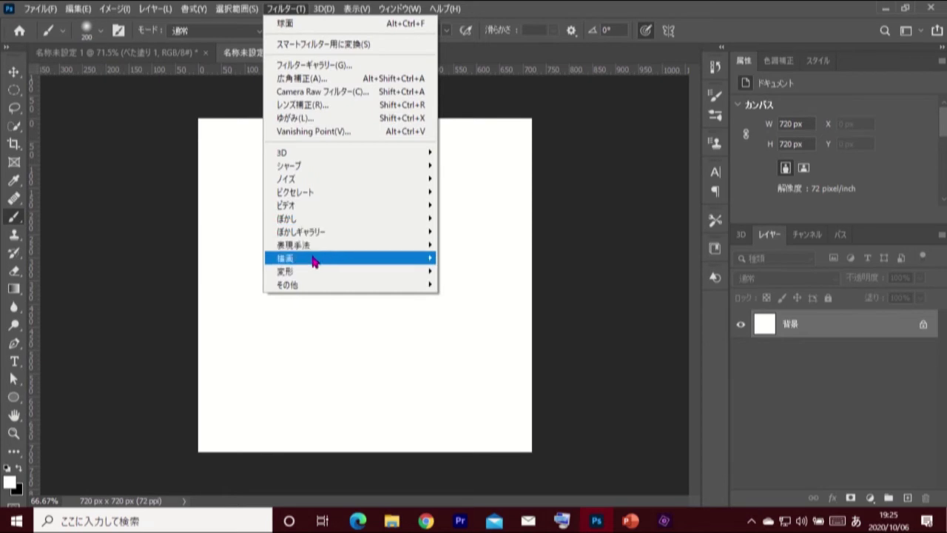
mouse_move(348, 258)
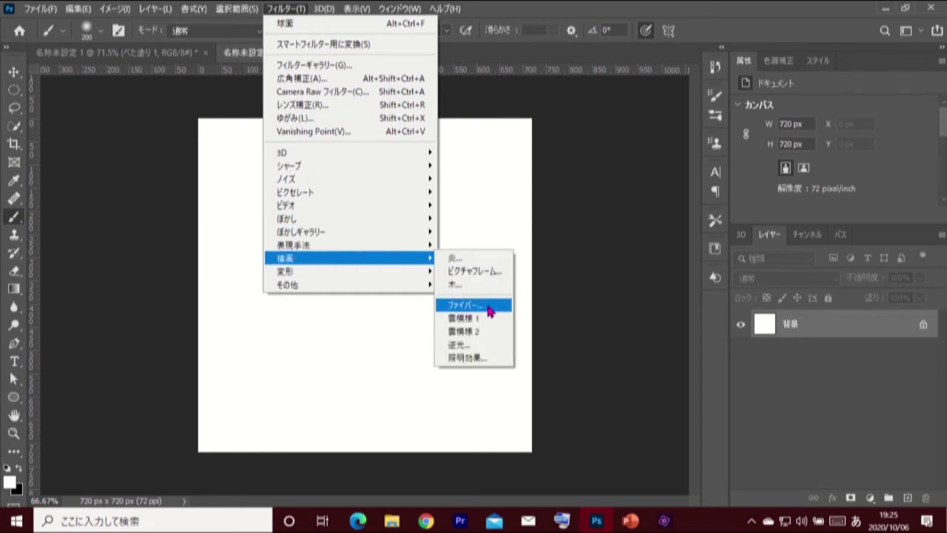
left_click(497, 311)
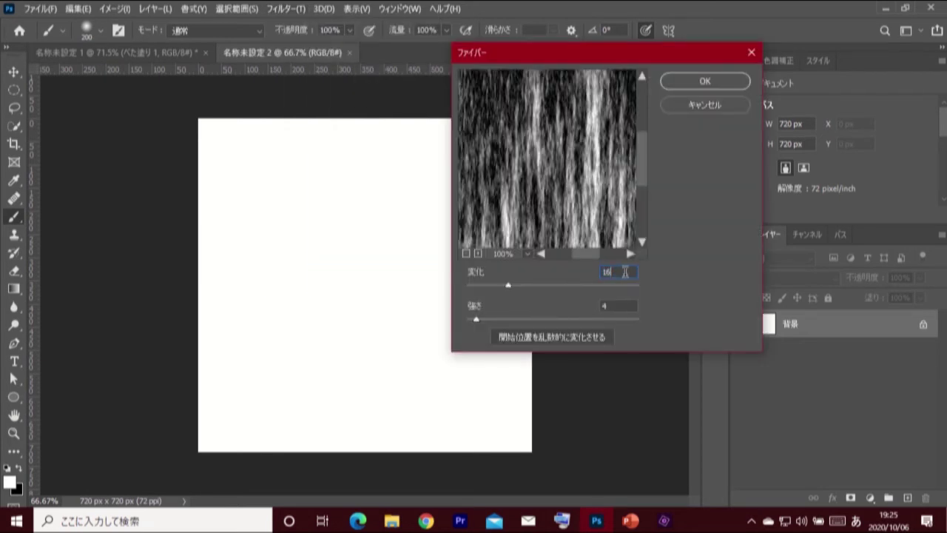
left_click(706, 83)
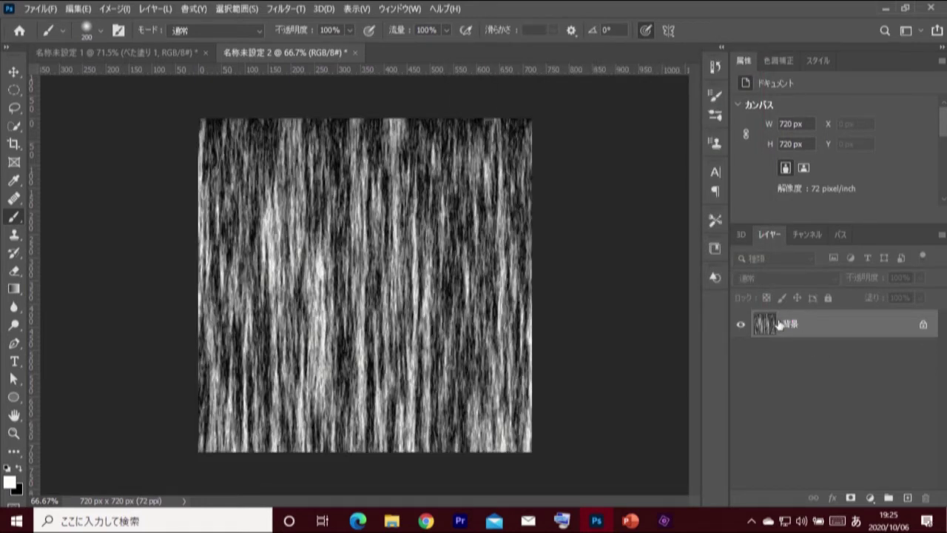
left_click(274, 11)
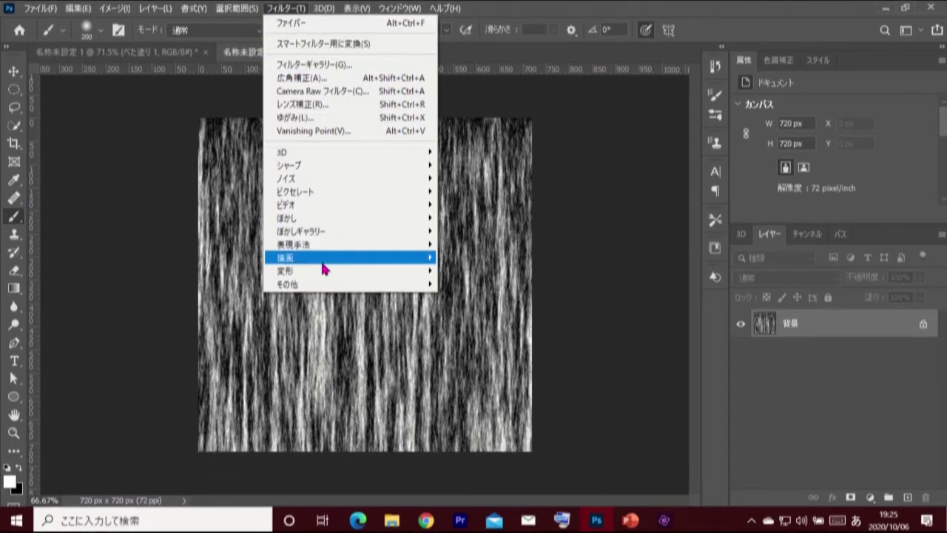
mouse_move(331, 271)
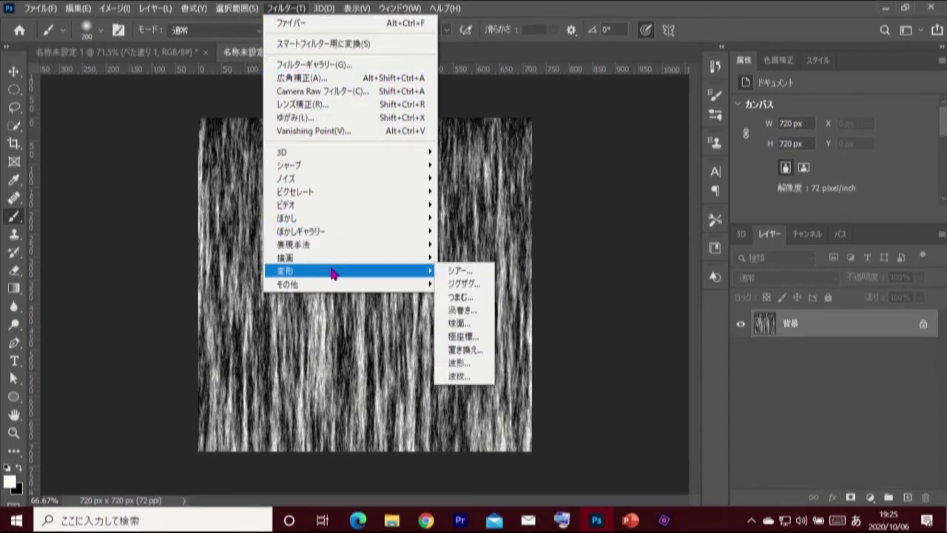
- Apply Polar Coordinates to the fibers, then draw an elliptical selection spanning the whole canvas
left_click(481, 336)
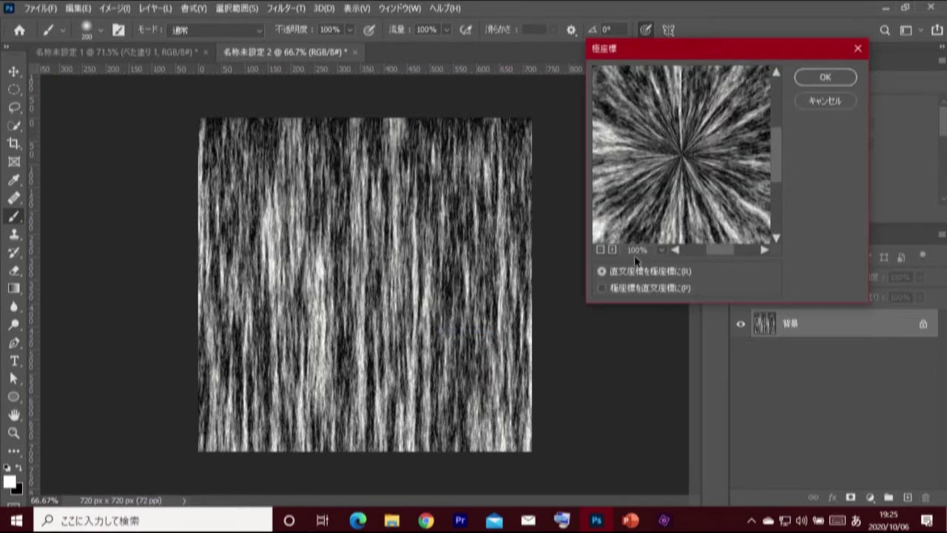
left_click(825, 78)
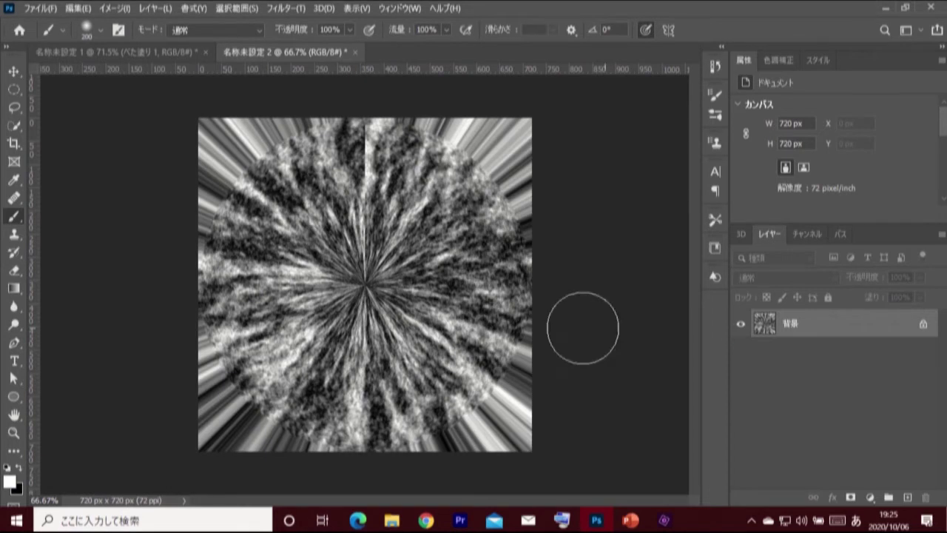
left_click(15, 92)
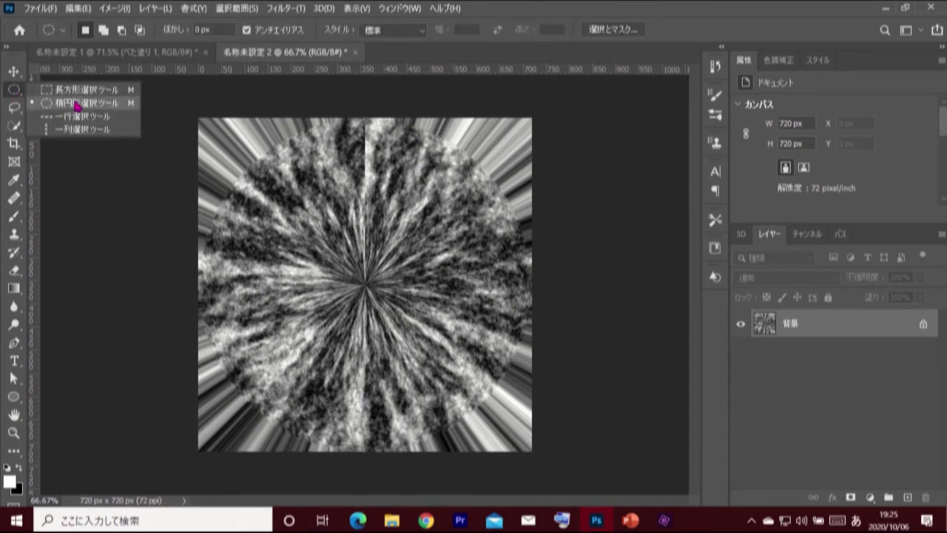
left_click(107, 103)
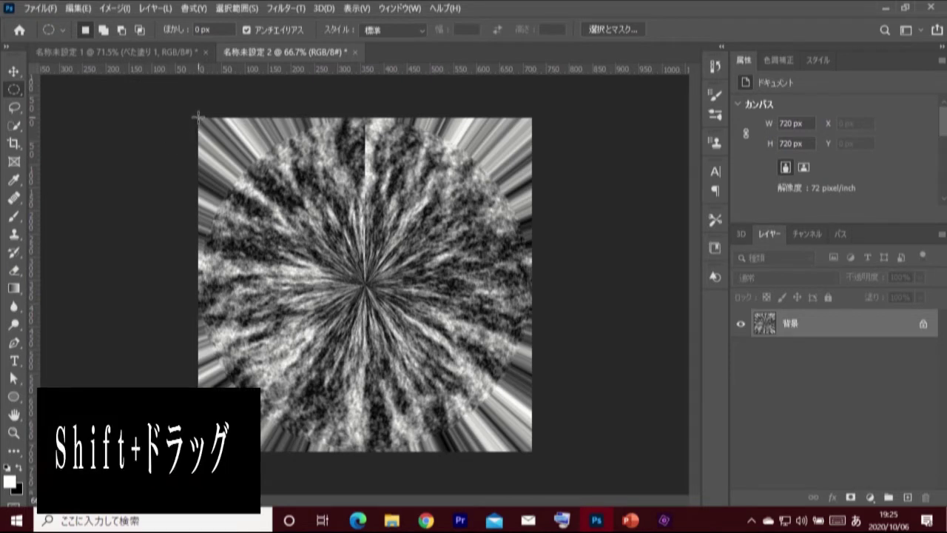
left_click_drag(198, 116, 531, 448)
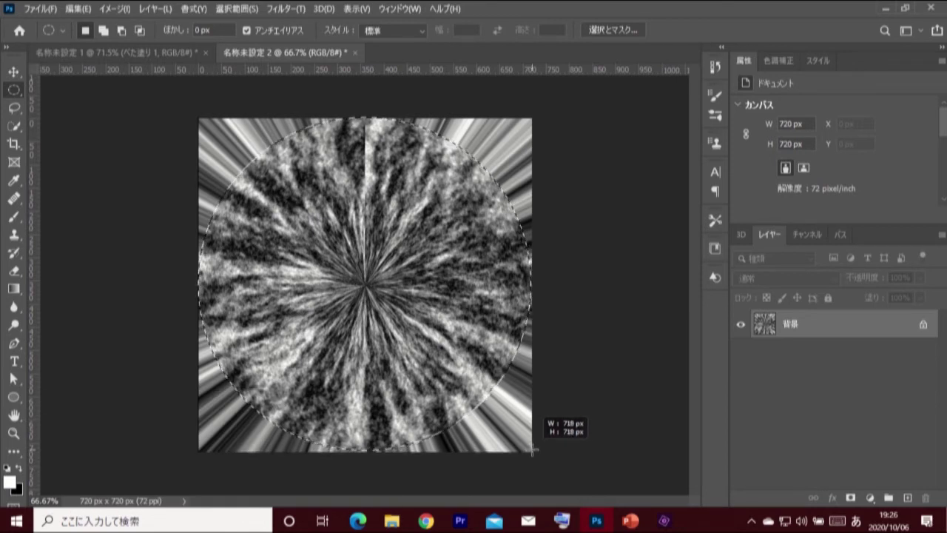
left_click_drag(532, 449, 533, 449)
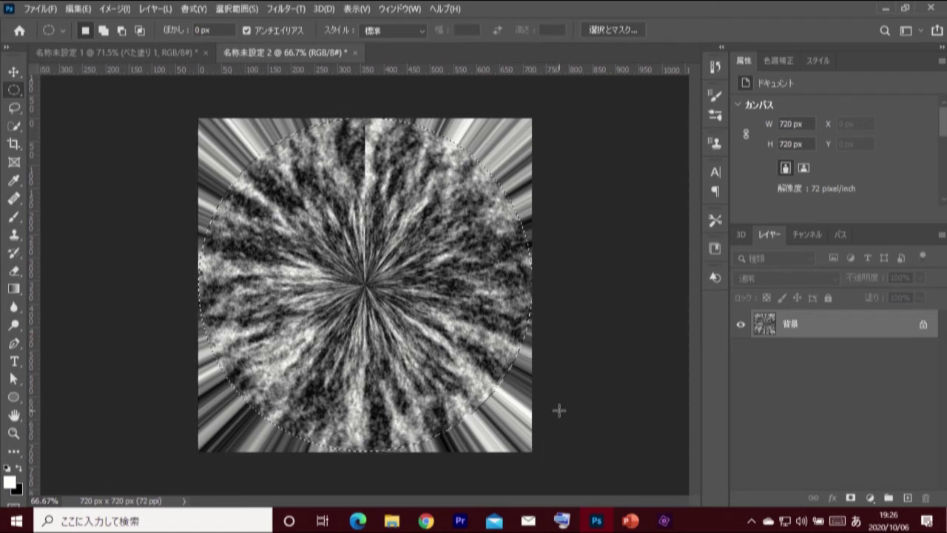
- Copy the circular burst to its own layer and drag it onto the sphere in the eyeball document
key("ctrl+j")
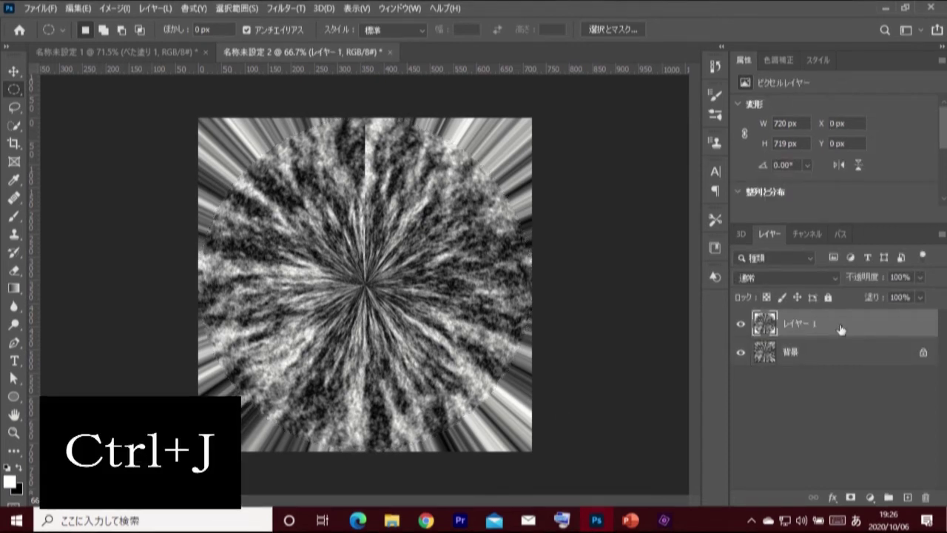
left_click(14, 71)
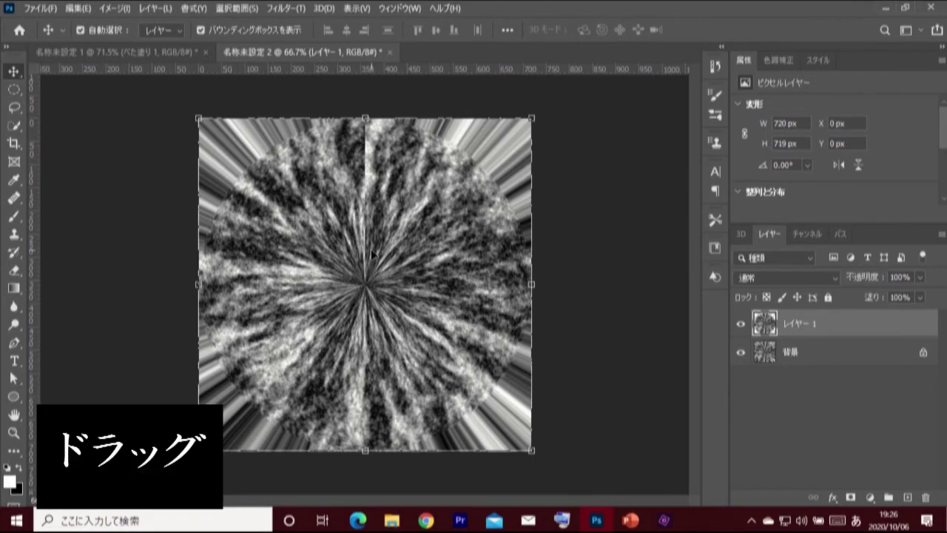
mouse_move(335, 243)
left_mouse_down()
mouse_move(193, 117)
mouse_move(364, 289)
left_mouse_up()
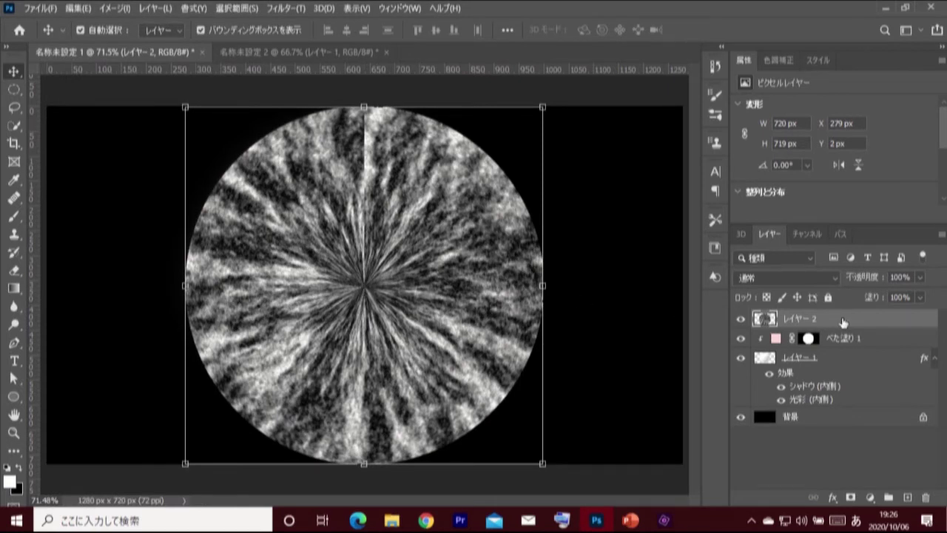
- Mask the burst layer to the iris circle using the saved channel selection
left_click(806, 234)
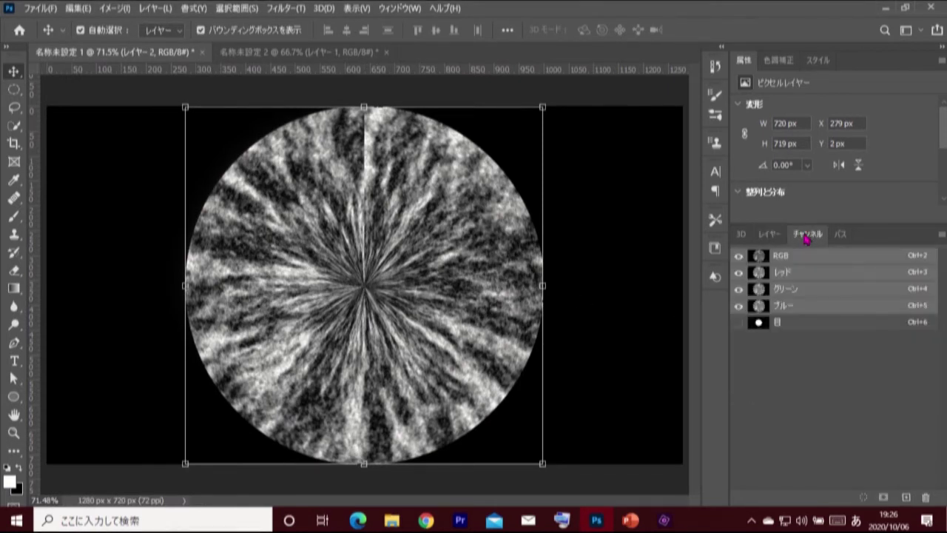
left_click(759, 324, "ctrl")
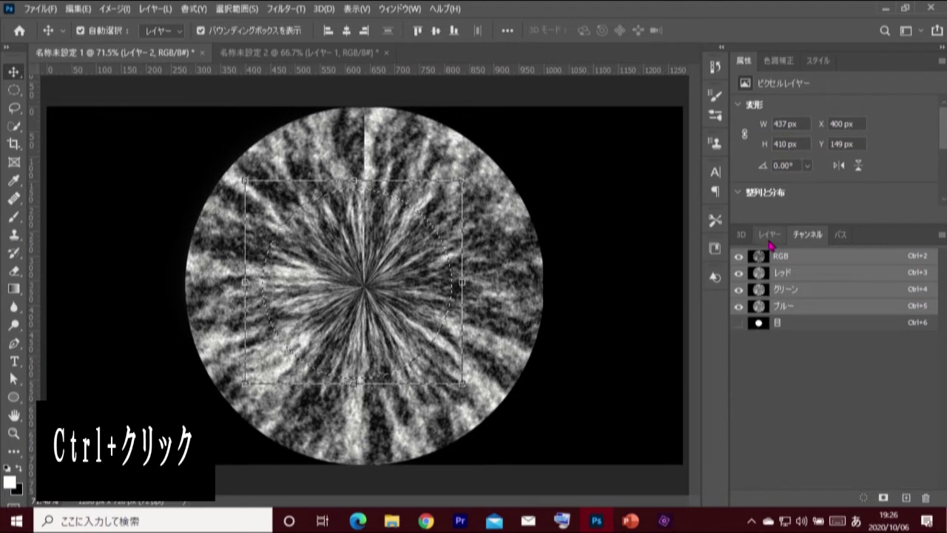
left_click(769, 235)
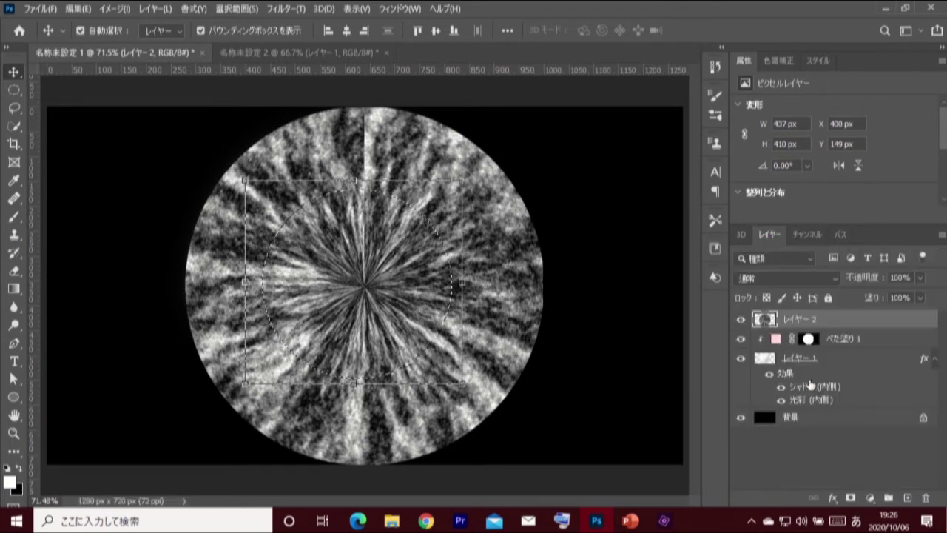
left_click(850, 498)
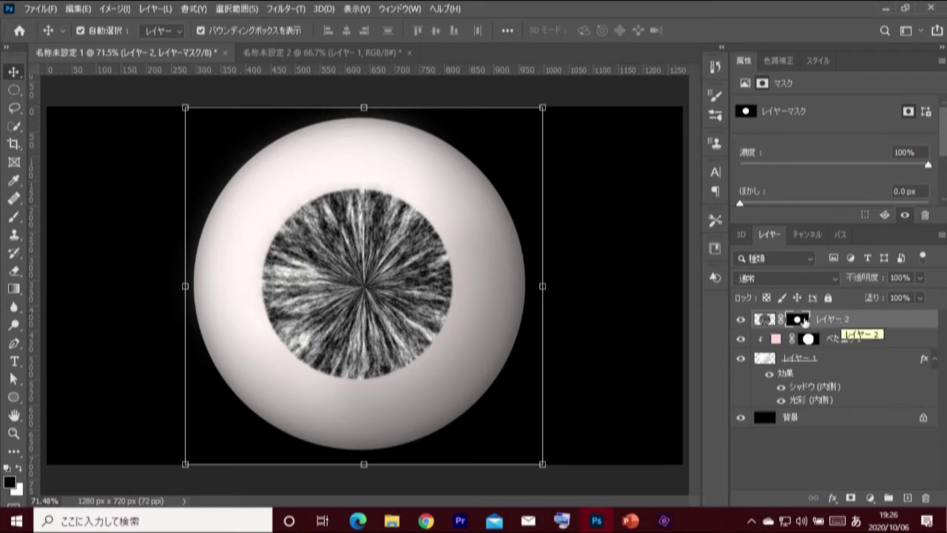
left_click(808, 319)
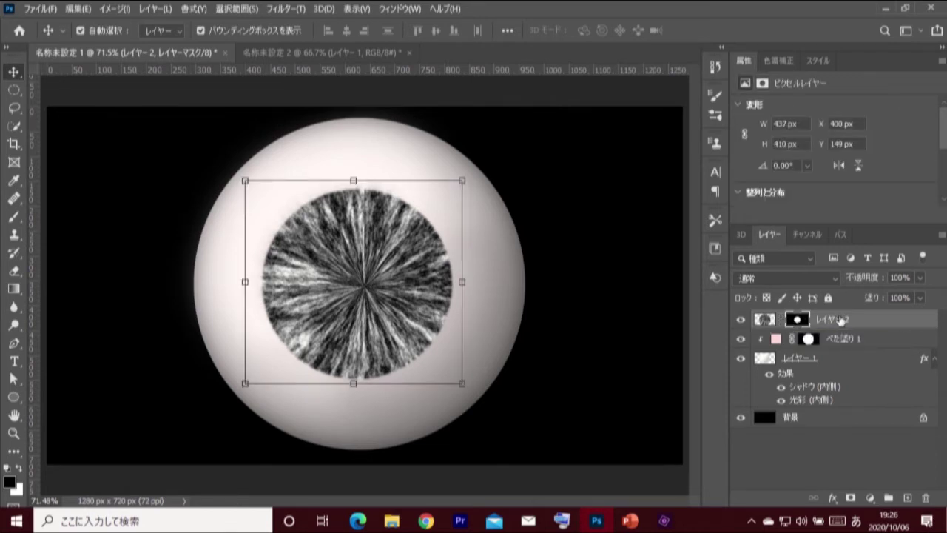
left_click(763, 319)
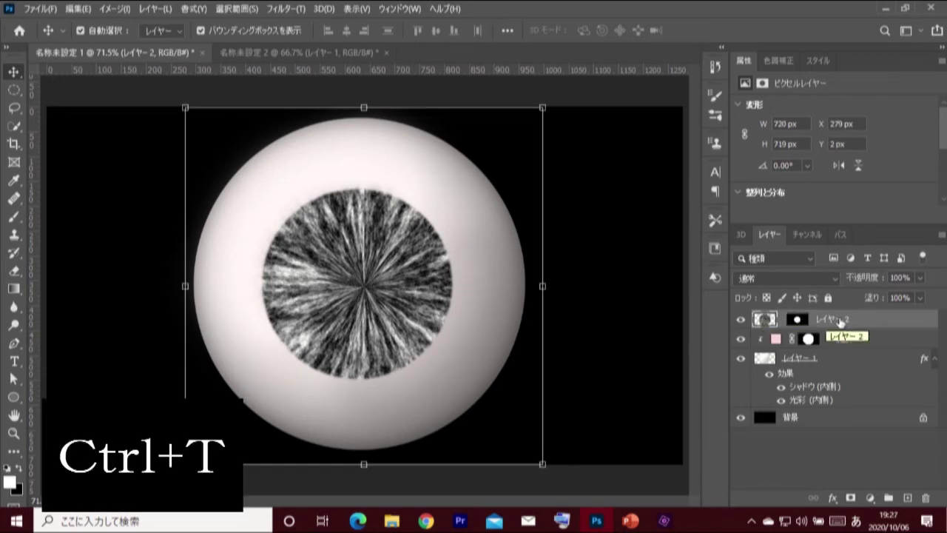
- Scale the iris texture down to about 56% and centre it over the iris
key("ctrl+t")
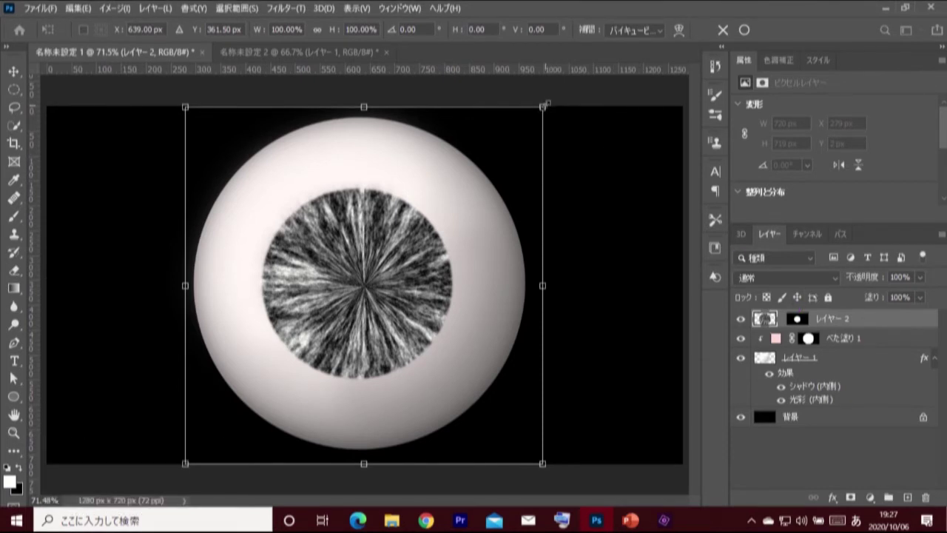
left_click_drag(545, 104, 464, 157)
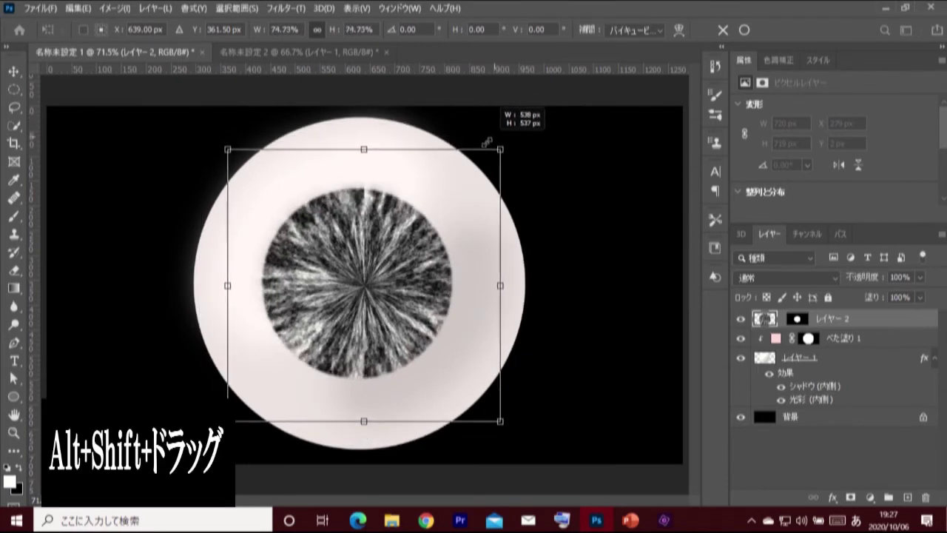
left_click_drag(464, 157, 464, 164)
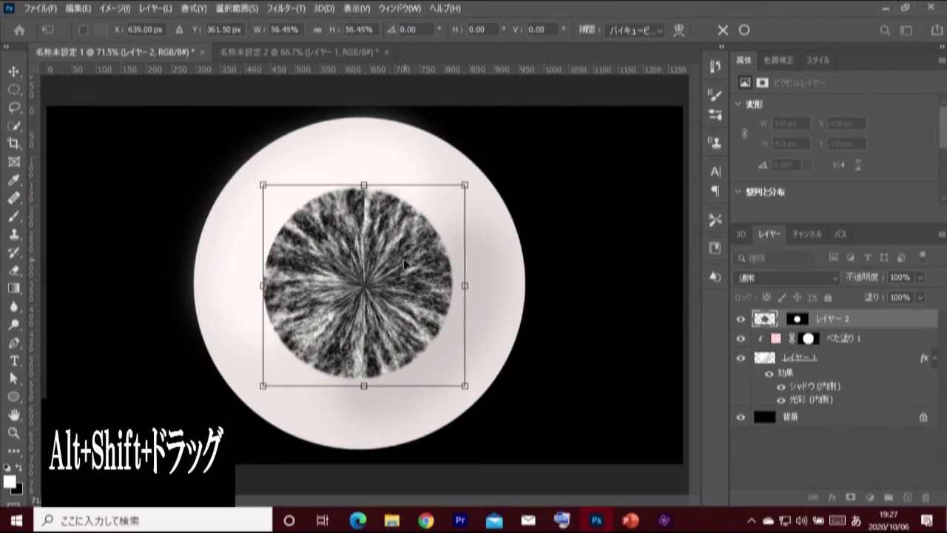
left_click_drag(400, 262, 388, 263)
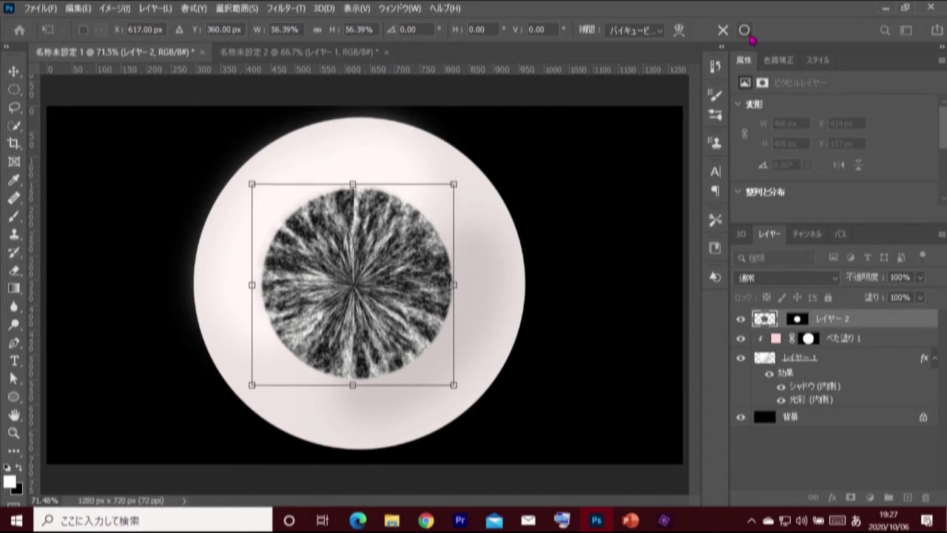
left_click(744, 29)
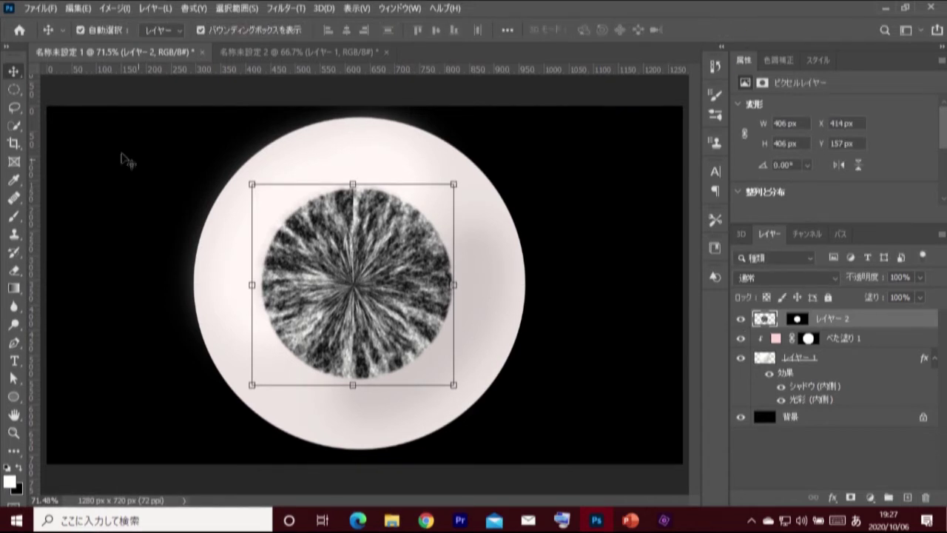
- Set the texture layer to Multiply blending and add a new empty layer beneath it
left_click(12, 91)
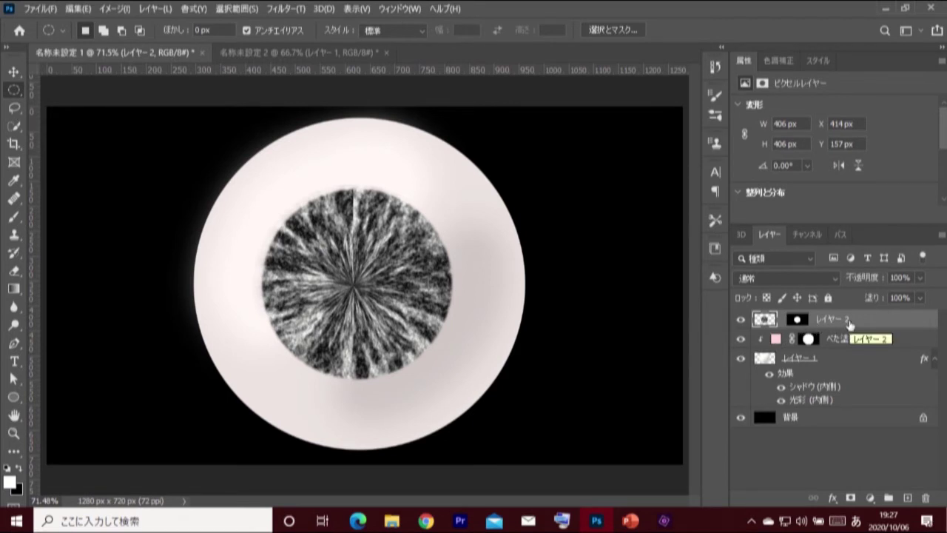
left_click(799, 278)
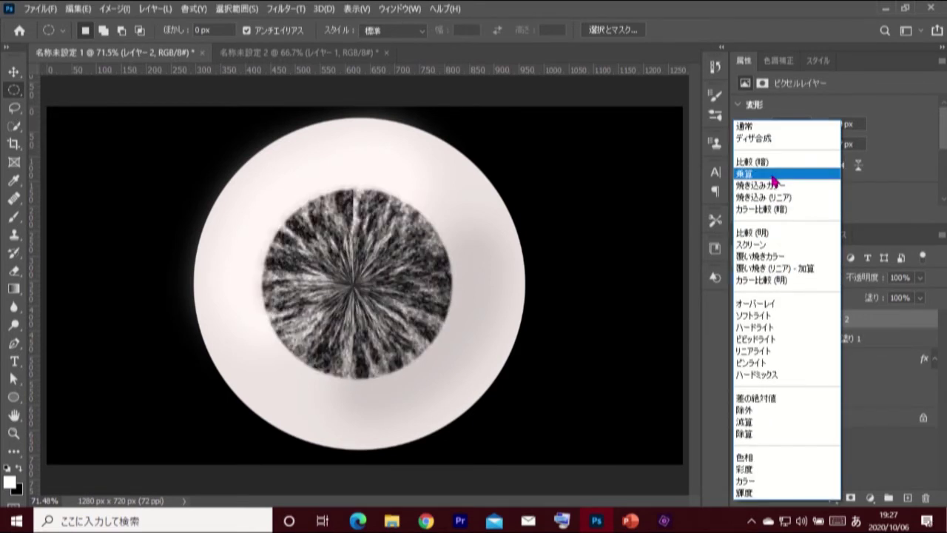
left_click(806, 179)
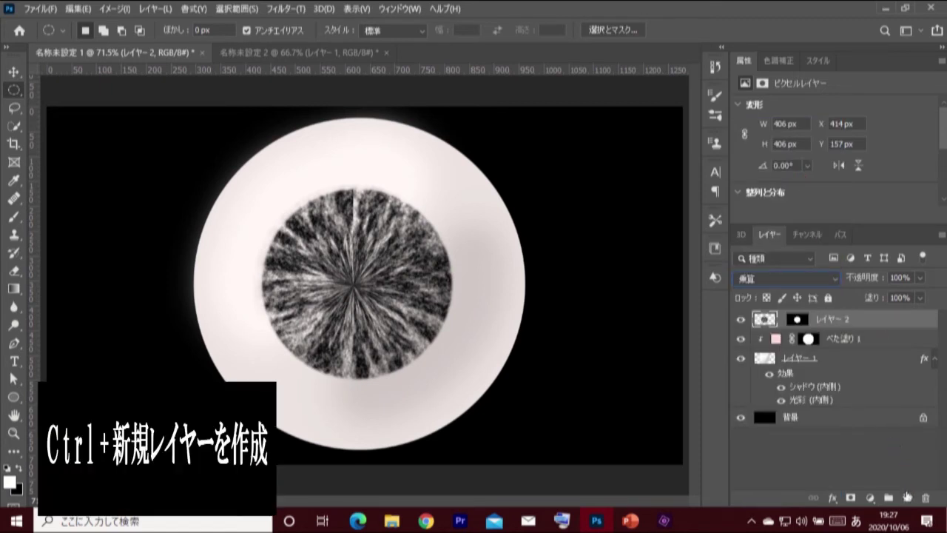
left_click(907, 498, "ctrl")
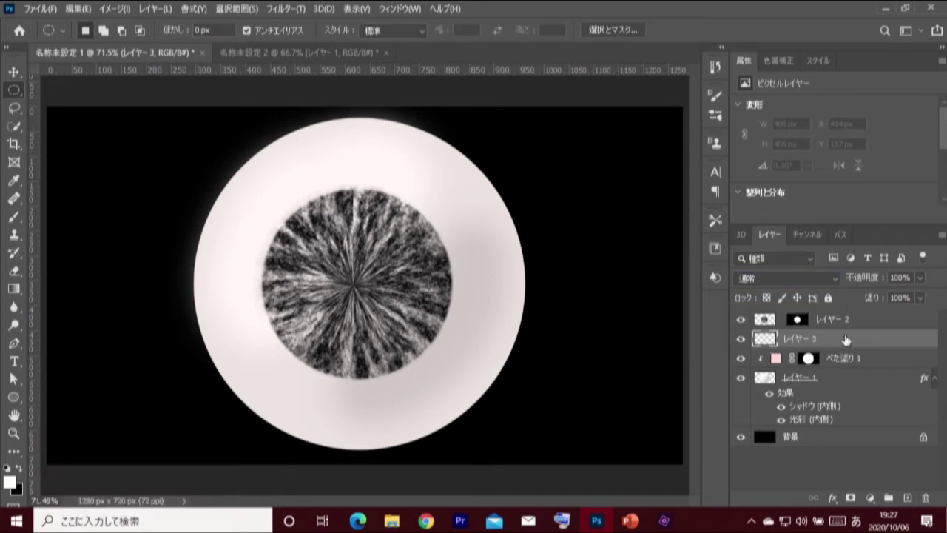
- Give the new empty Layer 3 an iris-shaped layer mask and target its pixels
left_click(799, 321, "ctrl")
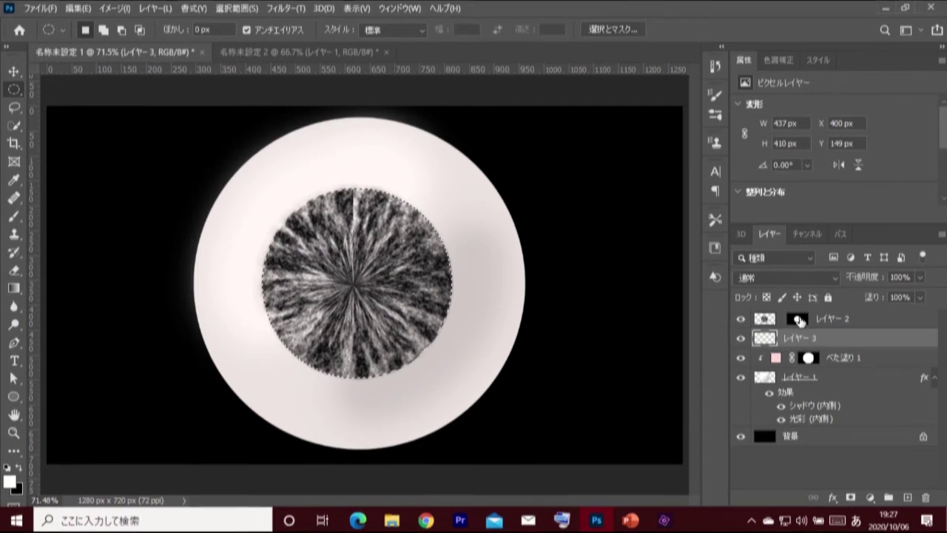
left_click(851, 498)
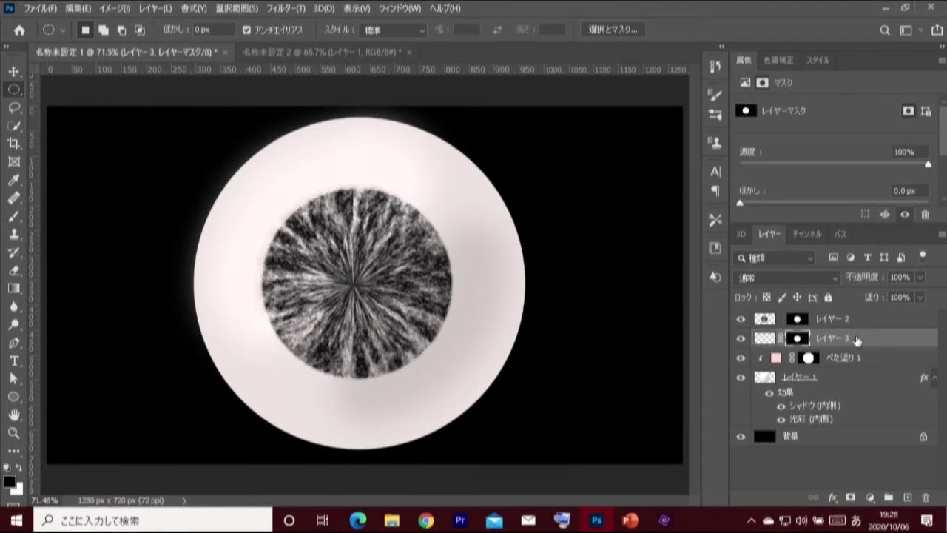
left_click(763, 342)
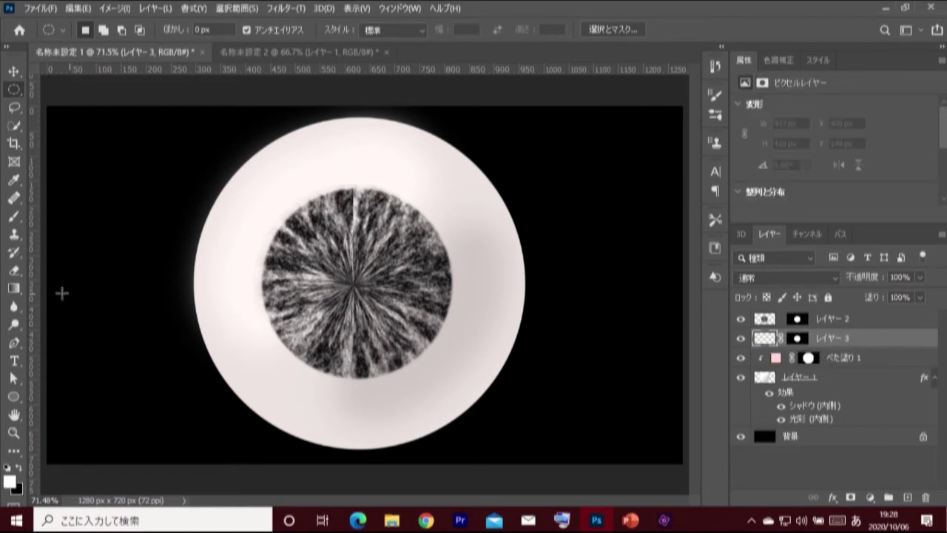
left_click(13, 288)
- Fill the masked Layer 3 with a green preset gradient radiating from the iris centre
right_click(13, 288)
left_click(121, 289)
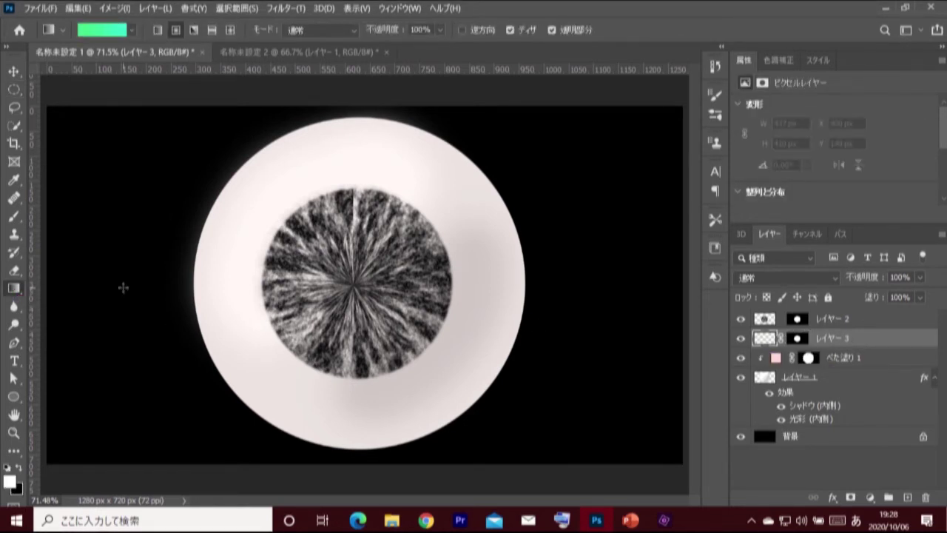
left_click(104, 31)
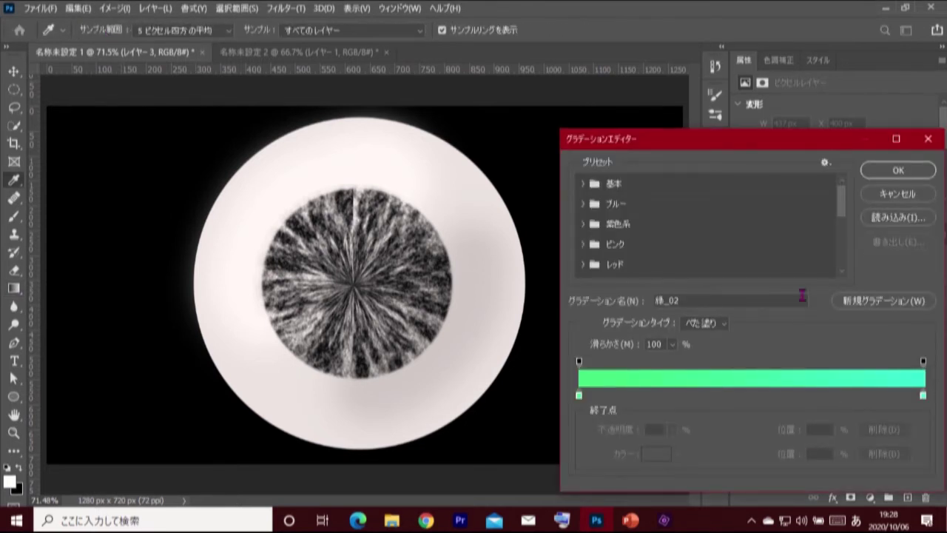
left_click_drag(841, 208, 844, 231)
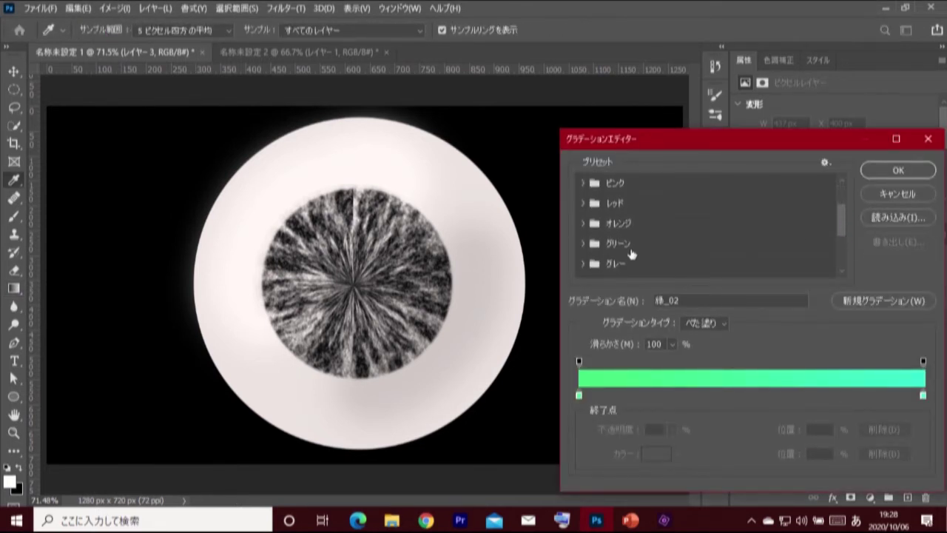
left_click(583, 248)
left_click(628, 270)
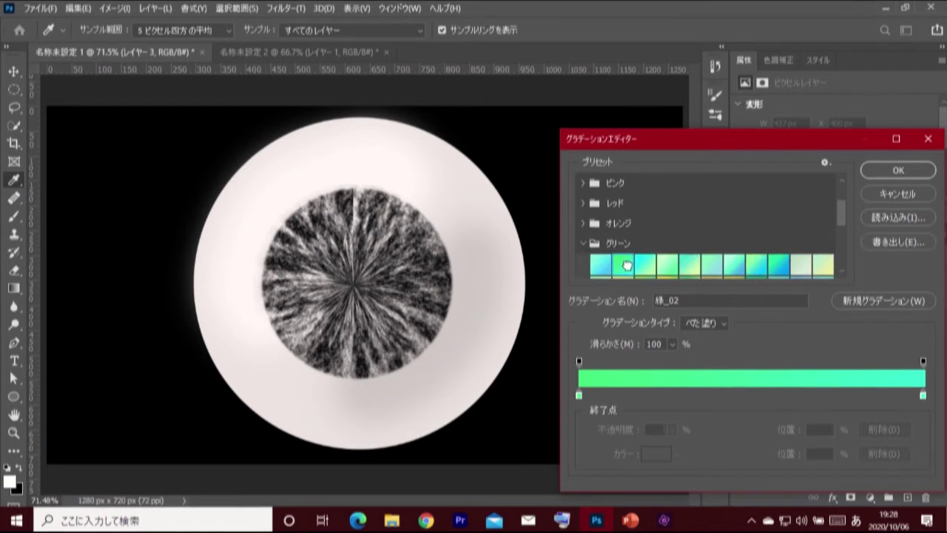
left_click(891, 172)
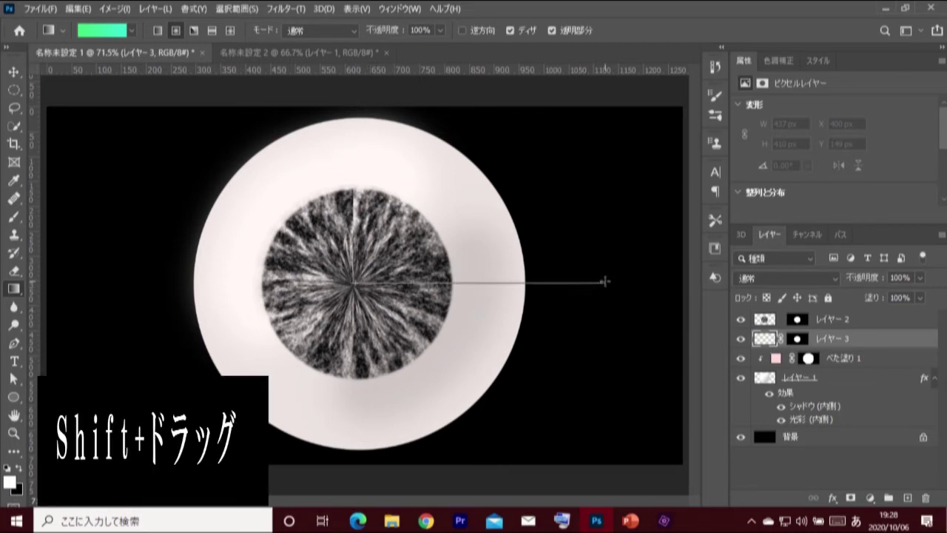
left_click_drag(605, 282, 604, 281)
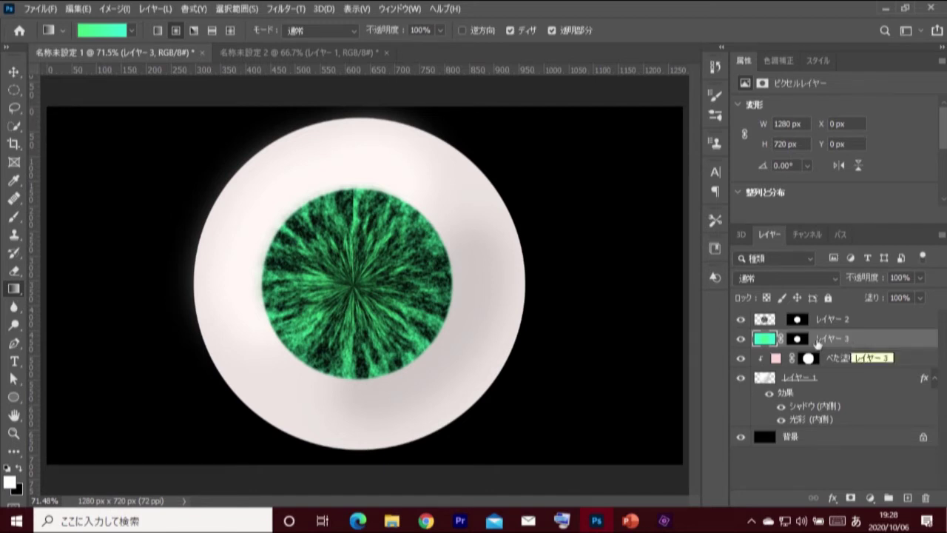
left_click(766, 320)
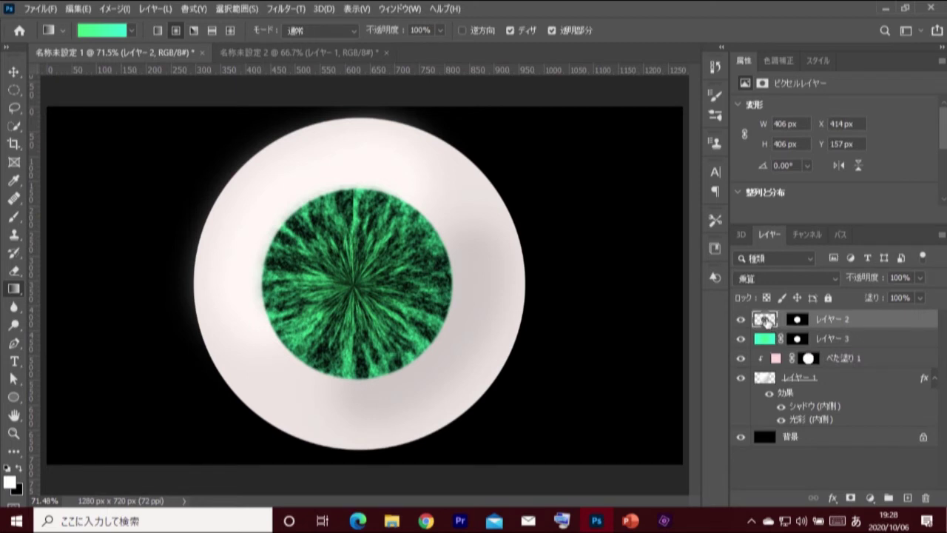
- Add a black Outer Glow effect to the iris texture layer
left_click(832, 498)
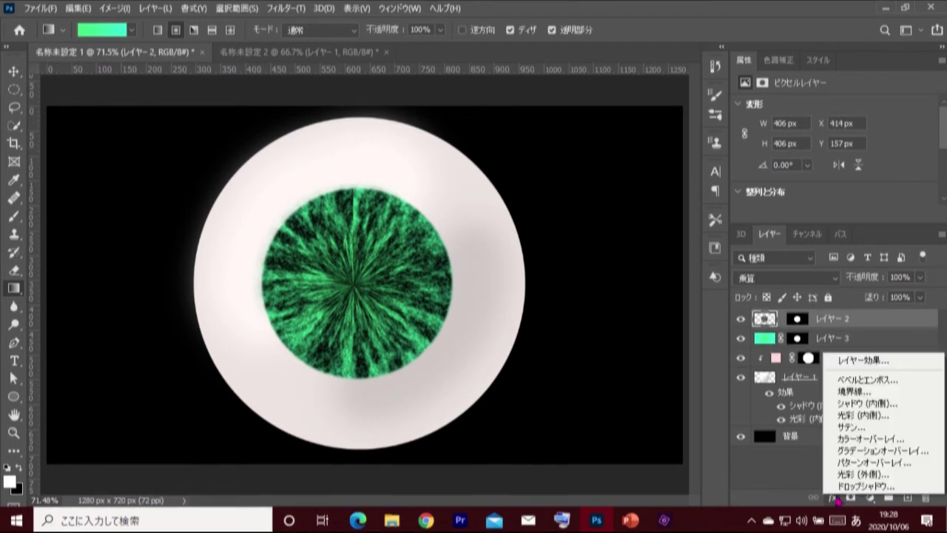
left_click(901, 477)
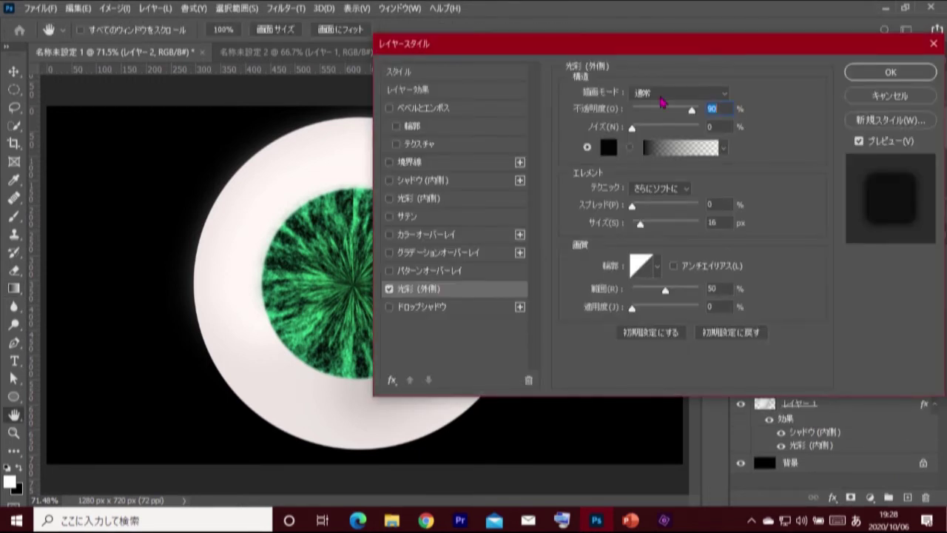
left_click_drag(681, 53, 747, 51)
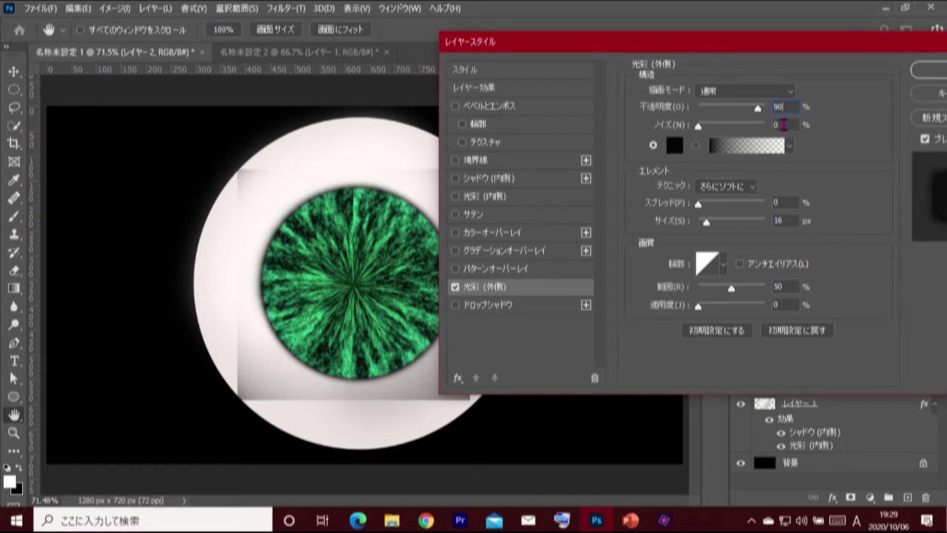
left_click(673, 145)
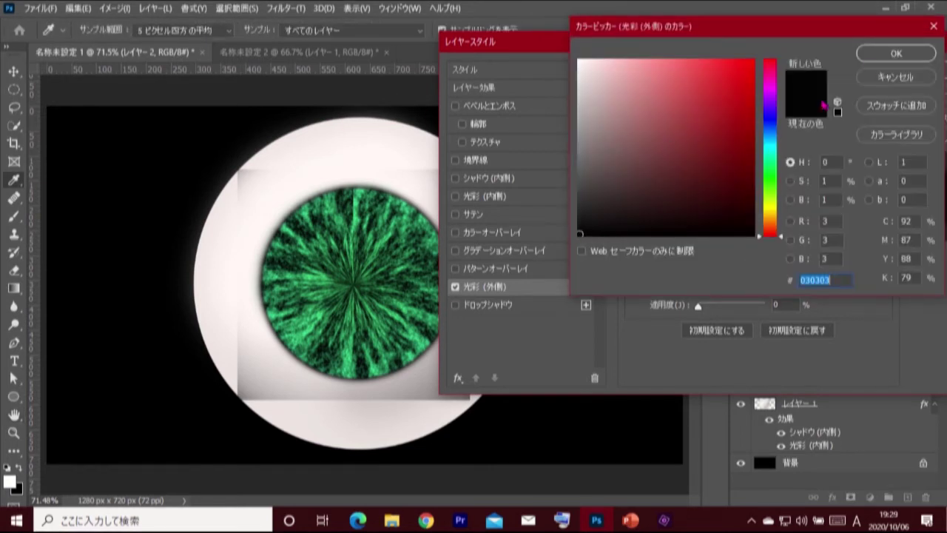
key("Escape")
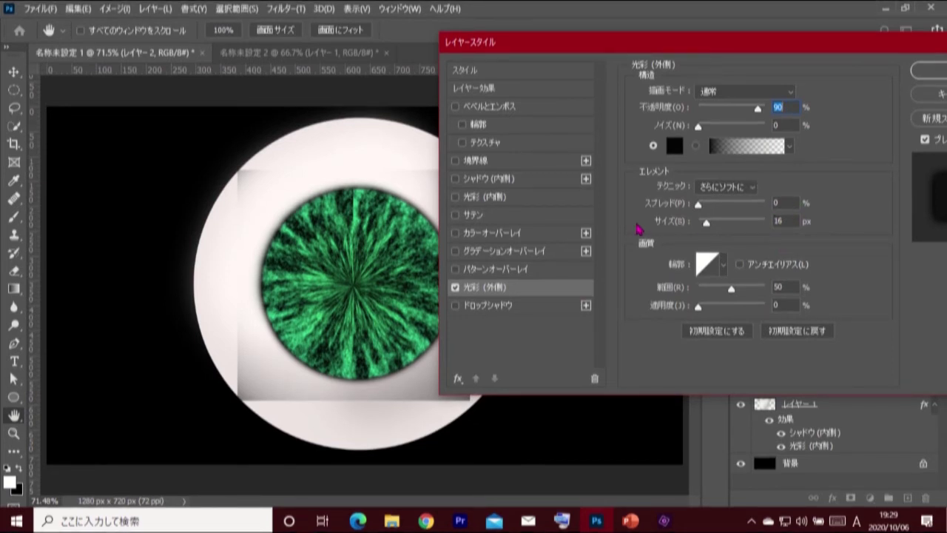
- Add a black Inner Glow at 70% opacity and 32 px size to the texture layer
left_click(545, 199)
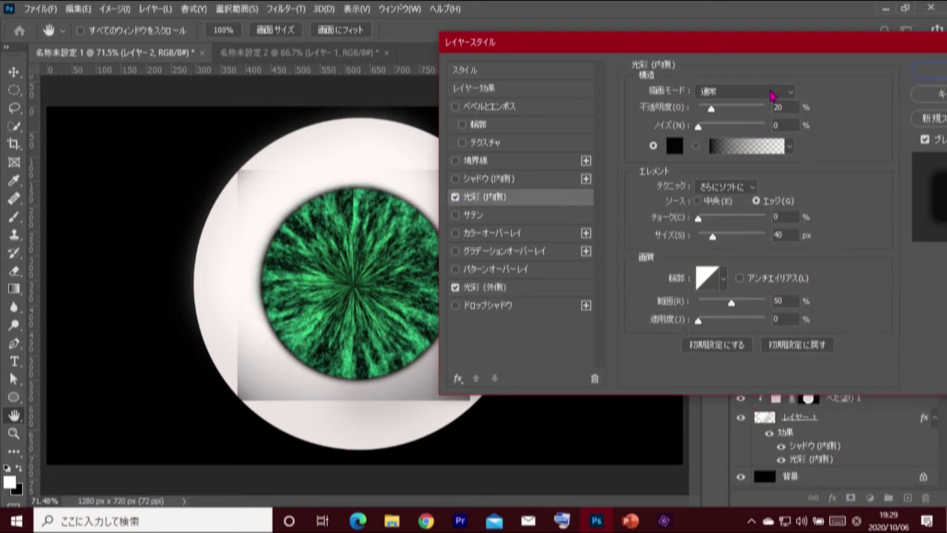
key("BackSpace")
type("7")
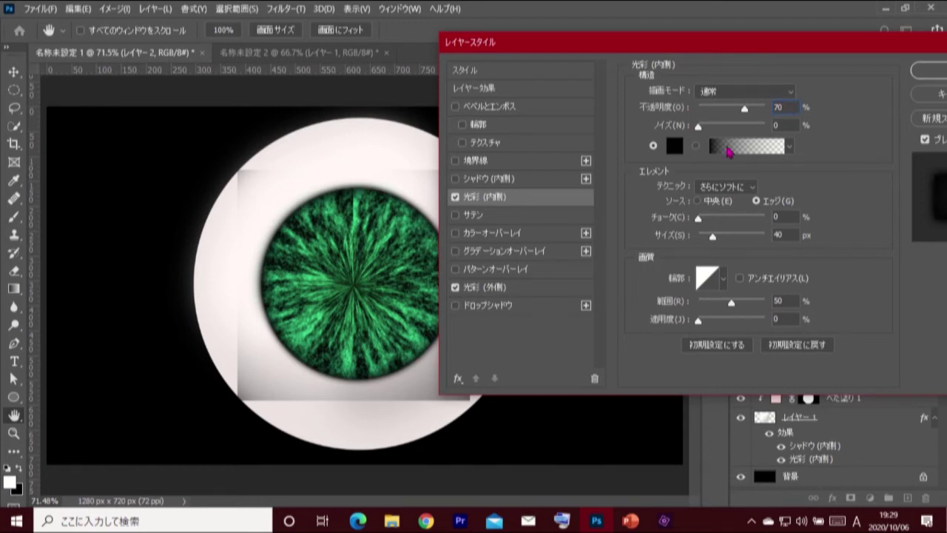
left_click(673, 148)
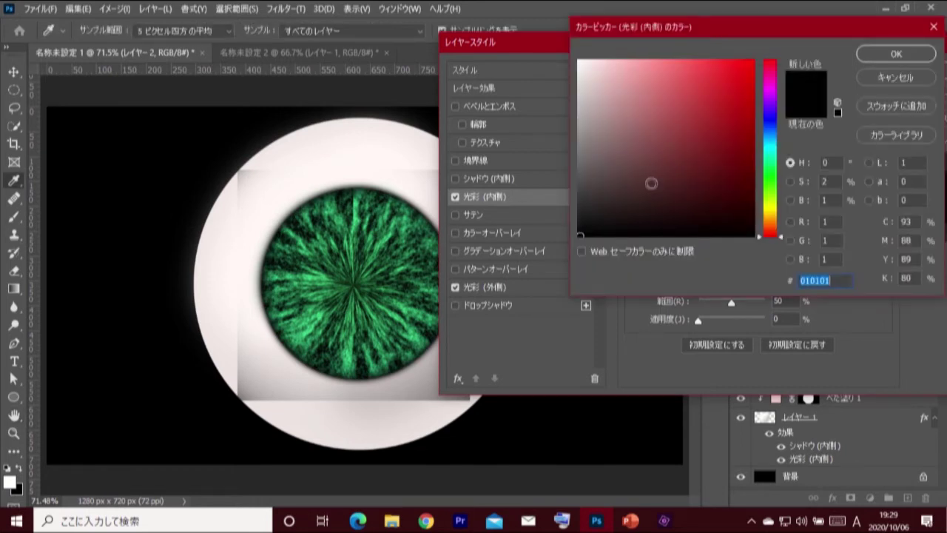
left_click(877, 59)
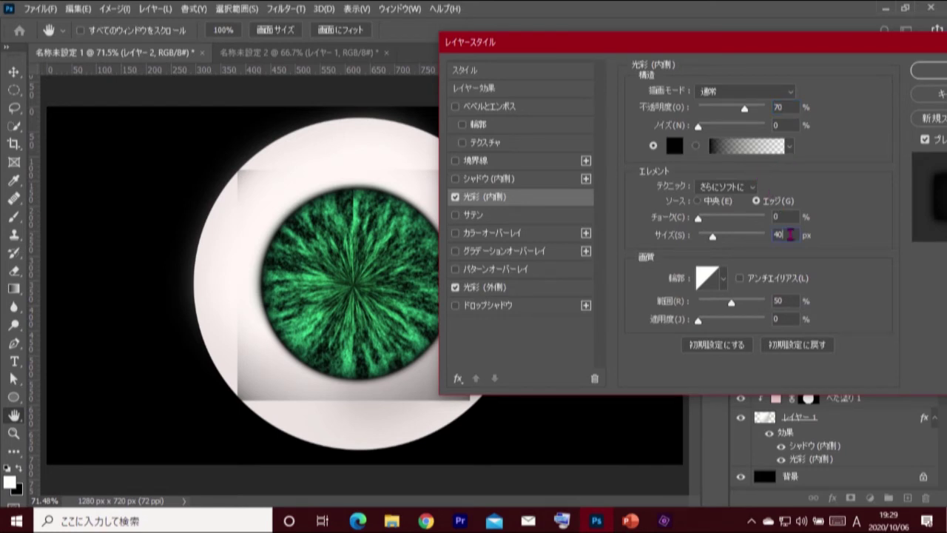
key("BackSpace")
type("32")
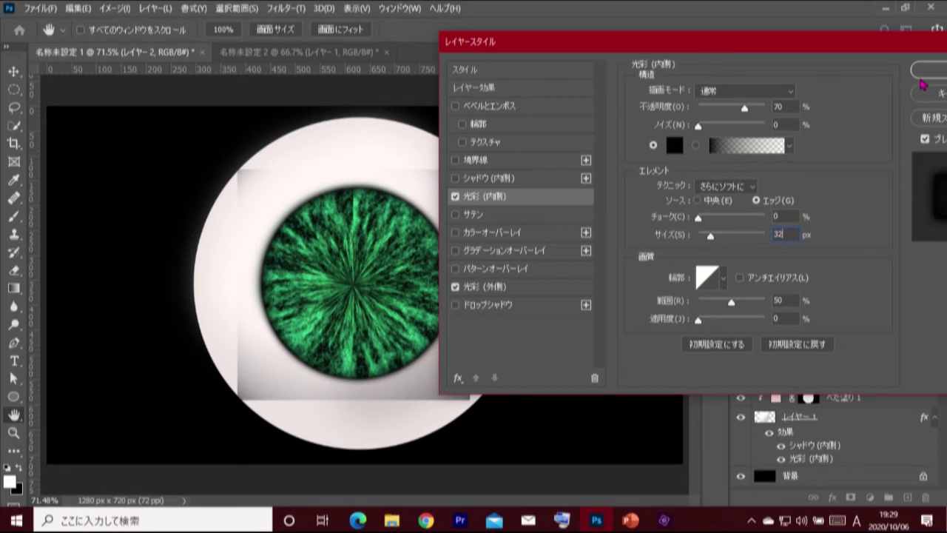
left_click(929, 71)
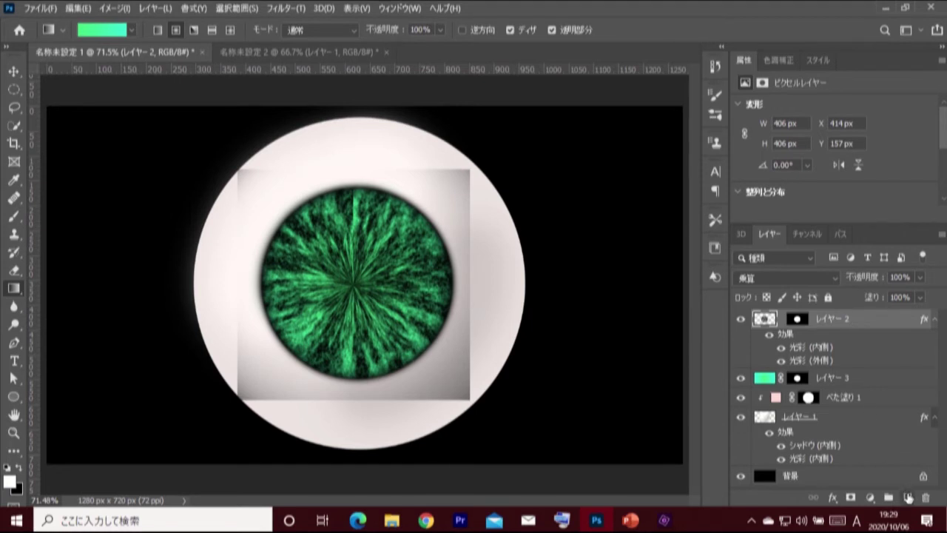
- On a new top layer, load the iris selection and shrink it to about 41% around its centre
left_click(907, 497)
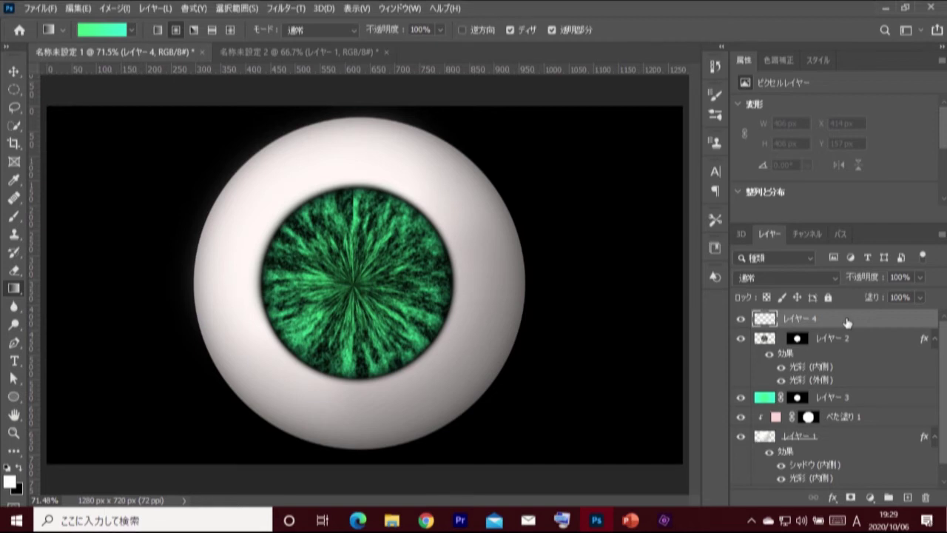
left_click(797, 339, "ctrl")
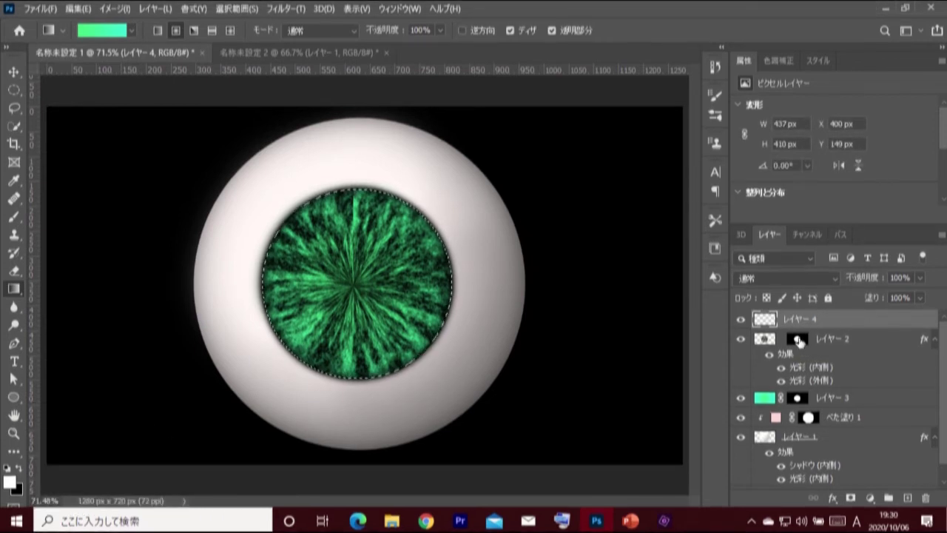
left_click(223, 9)
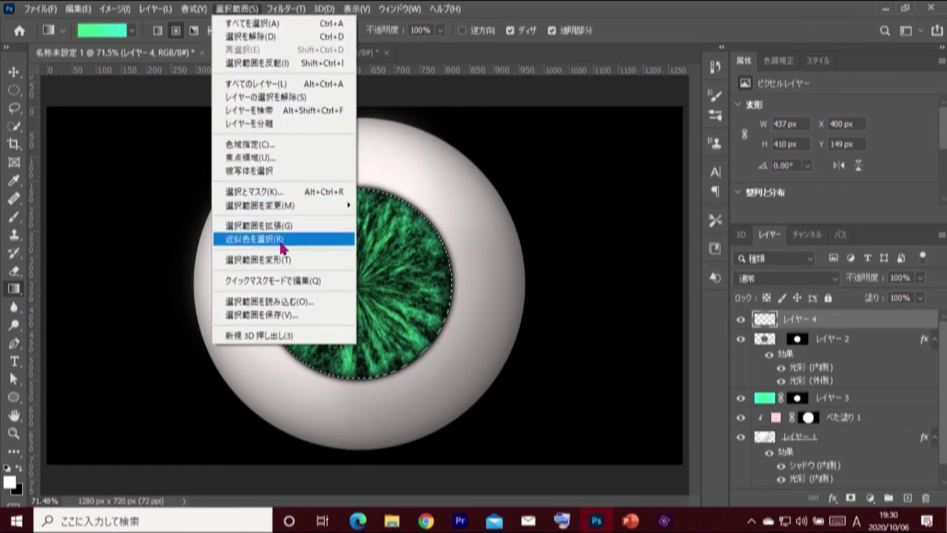
left_click(316, 265)
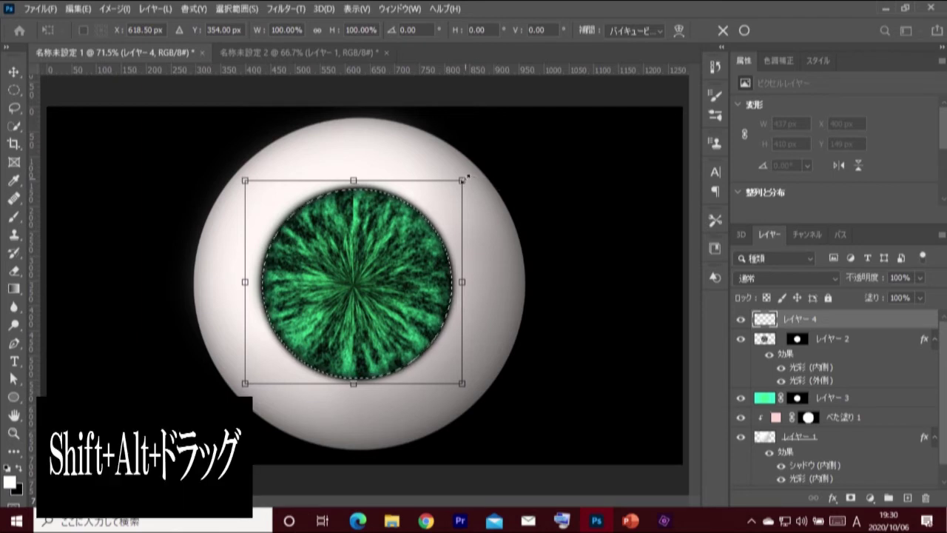
left_click_drag(464, 179, 424, 208)
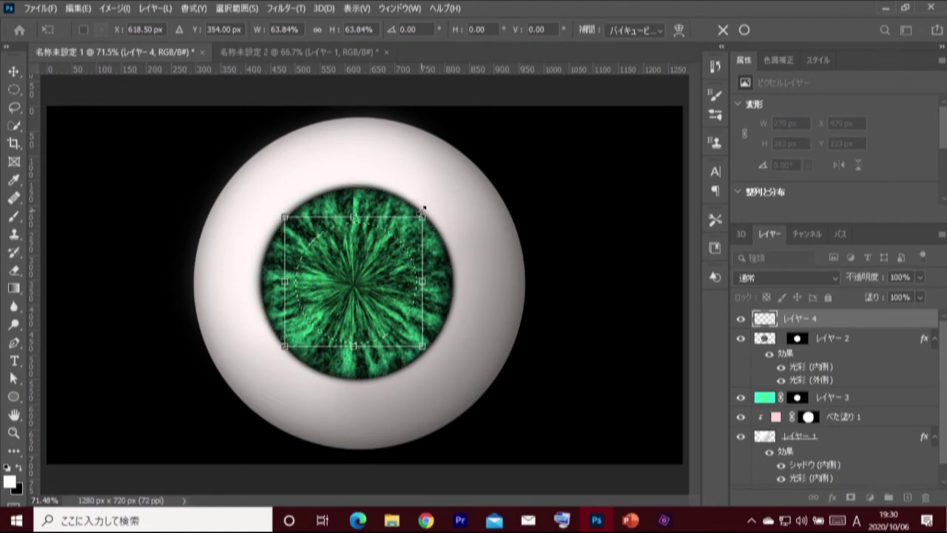
left_click_drag(424, 208, 400, 238)
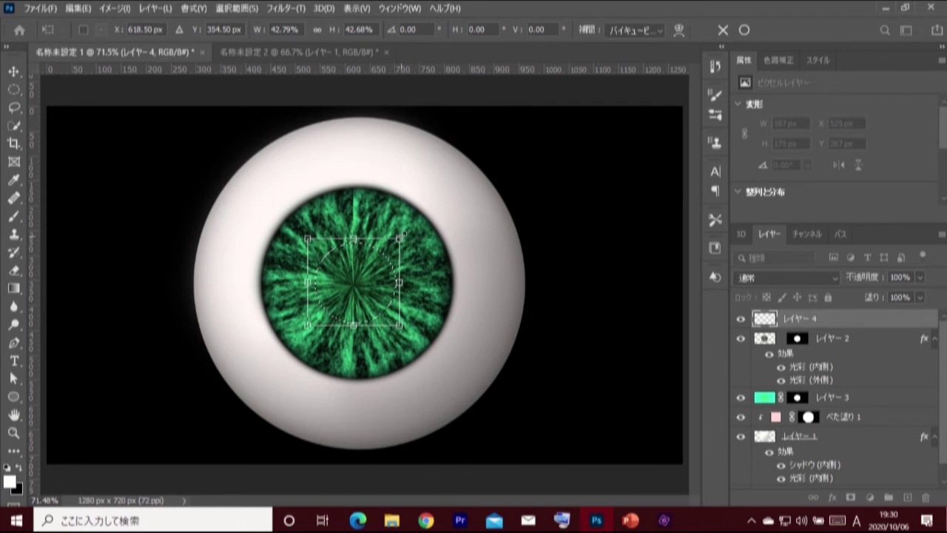
left_click_drag(400, 238, 399, 240)
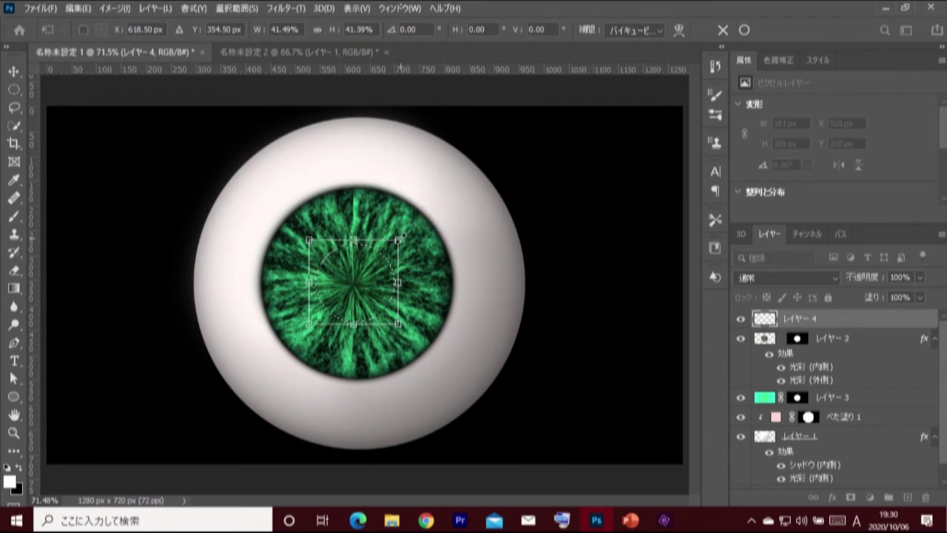
left_click(744, 30)
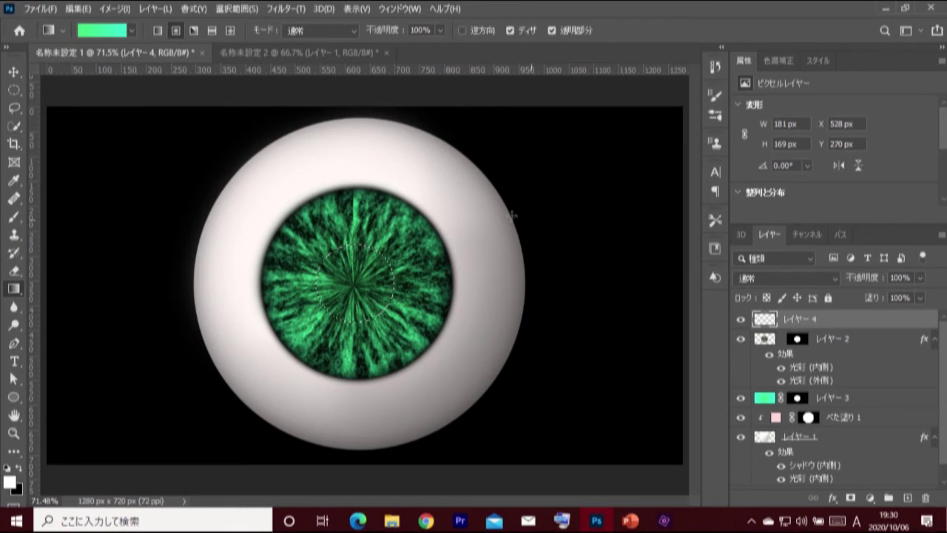
- Feather the small centre selection, fill it with black, and deselect
left_click(229, 11)
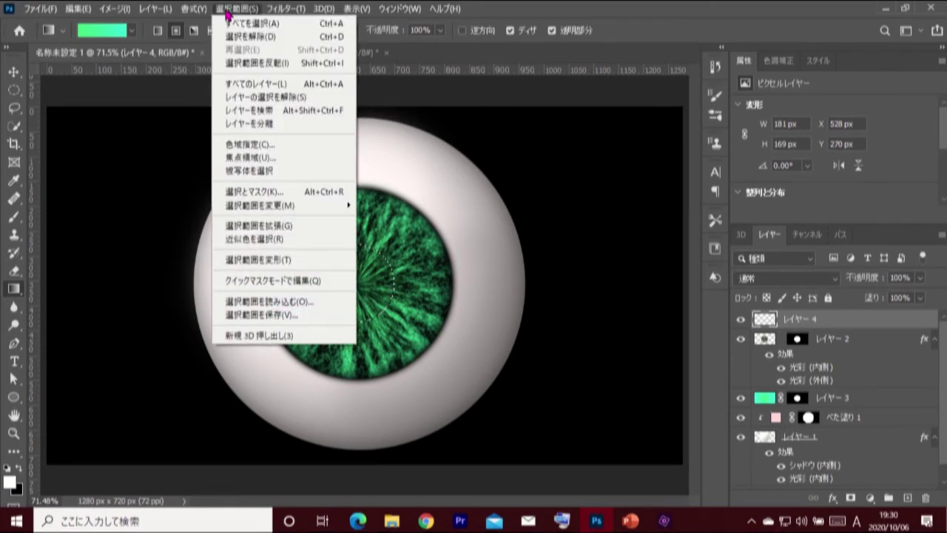
mouse_move(261, 205)
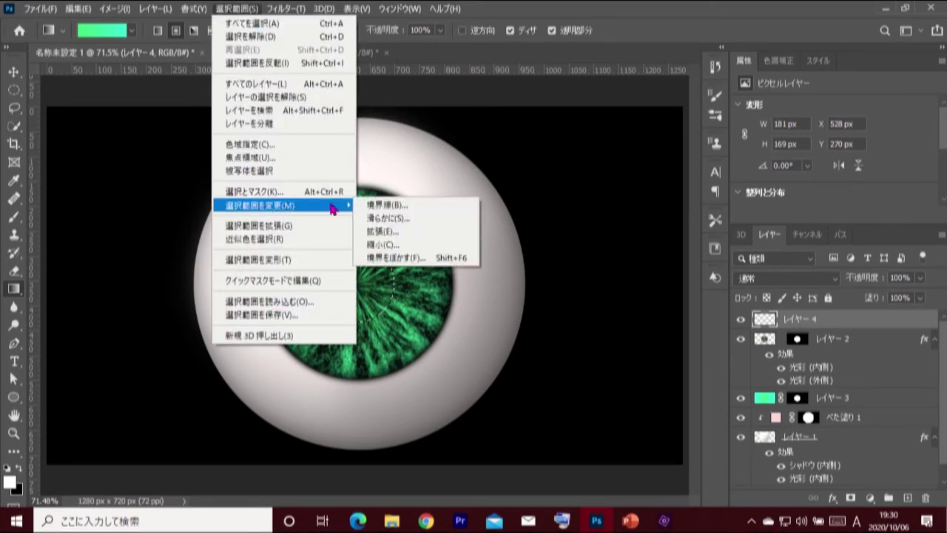
left_click(435, 260)
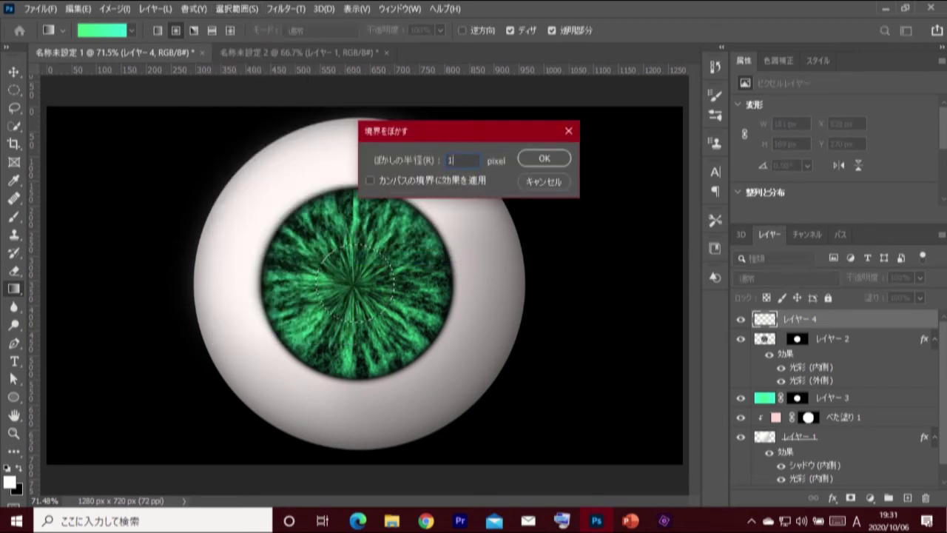
left_click(531, 162)
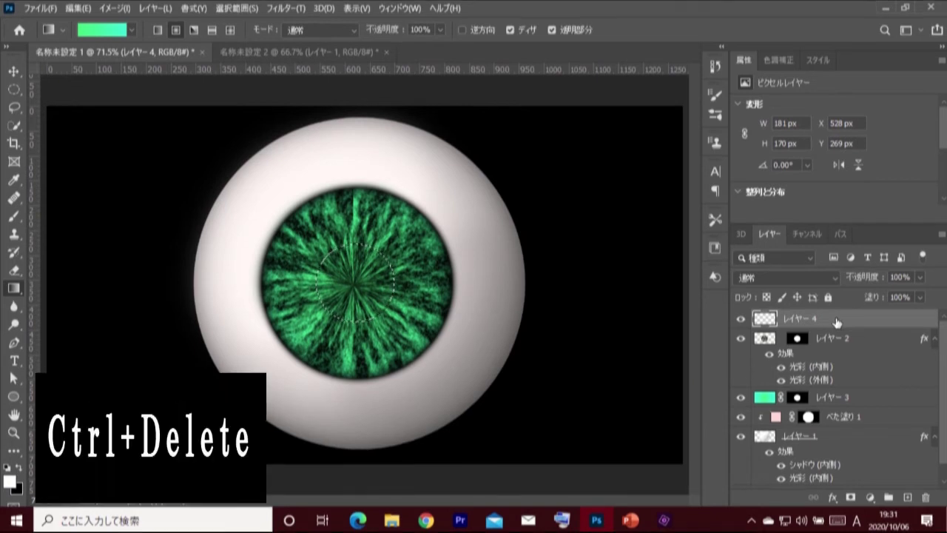
key("ctrl+Delete")
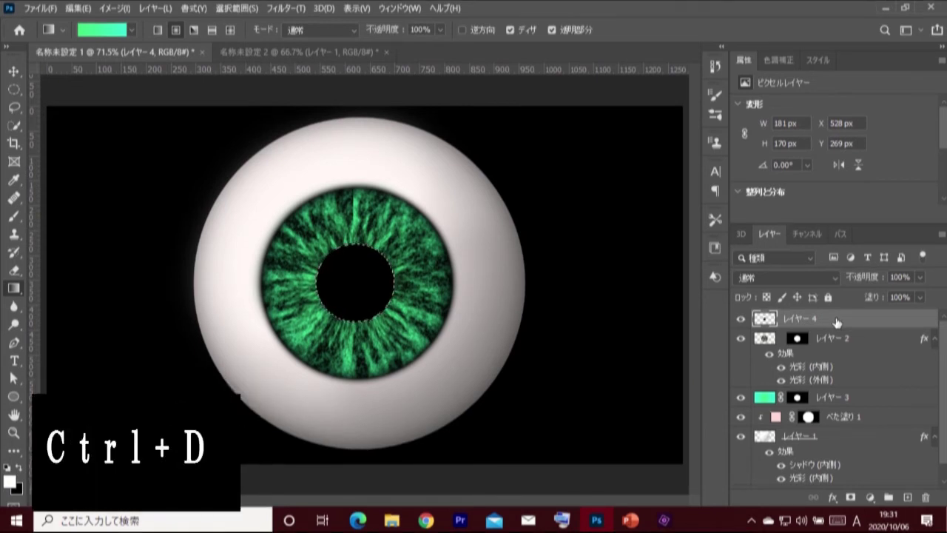
key("ctrl+d")
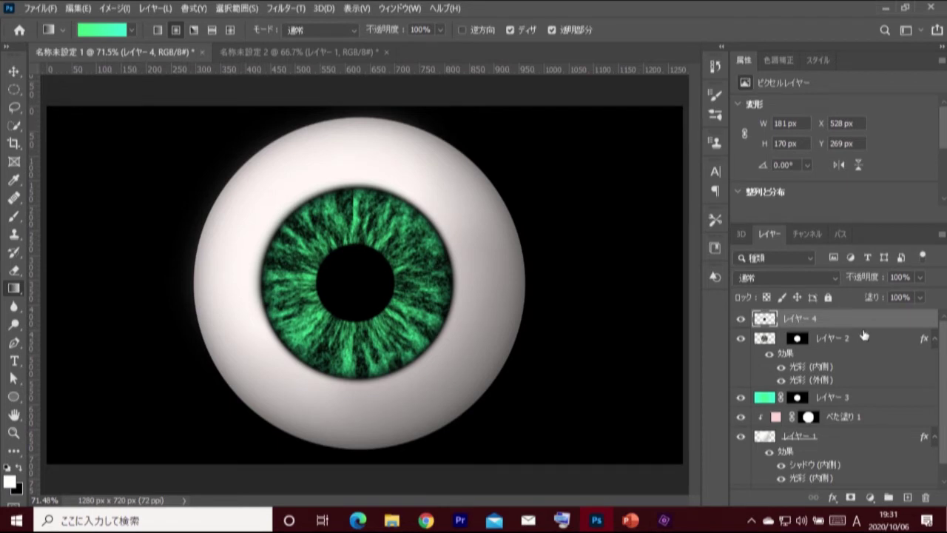
- Add a Brightness/Contrast adjustment layer with brightness 40 directly above Layer 3
left_click(767, 401)
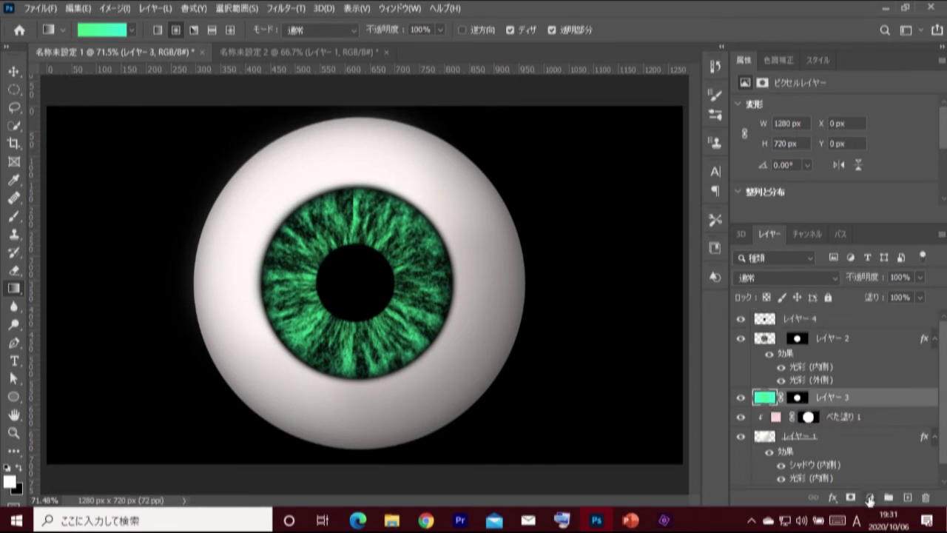
left_click(870, 497)
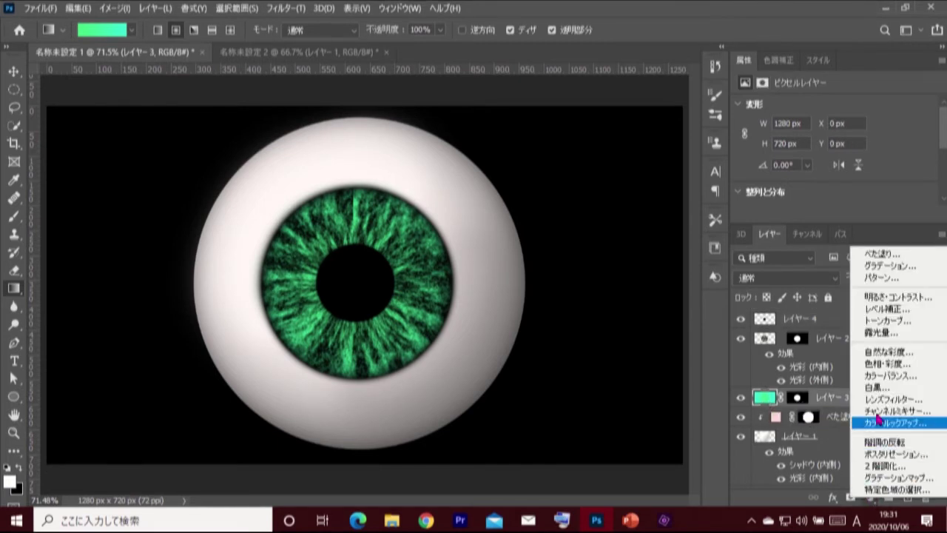
left_click(919, 299)
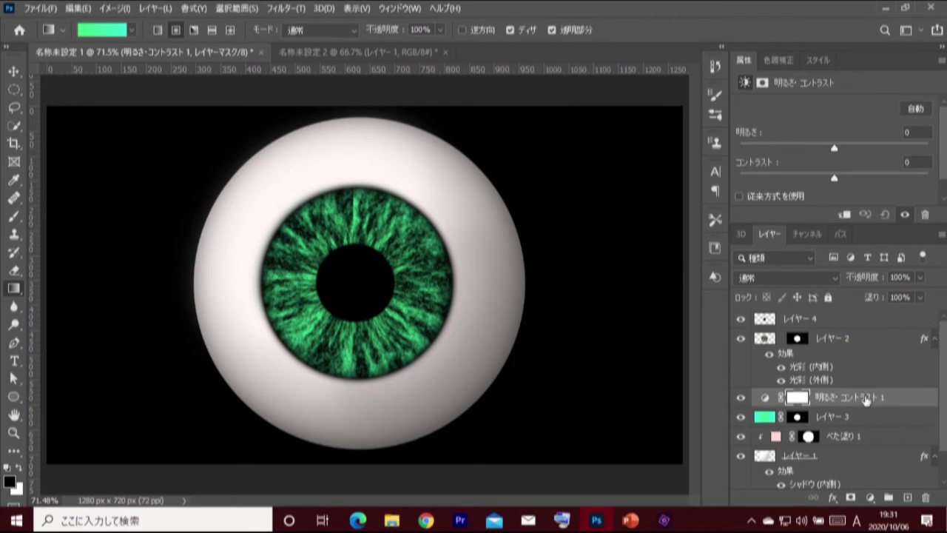
left_click(917, 134)
type("40")
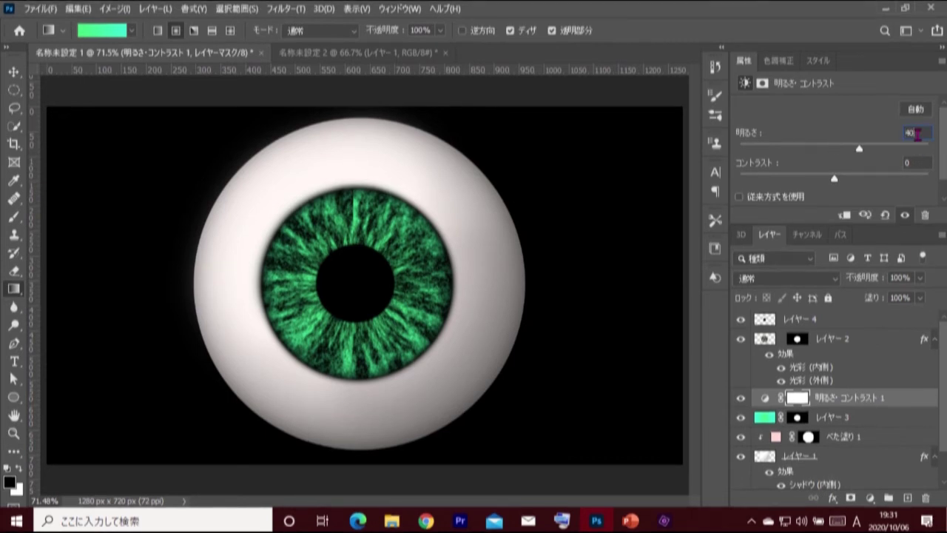
key("Return")
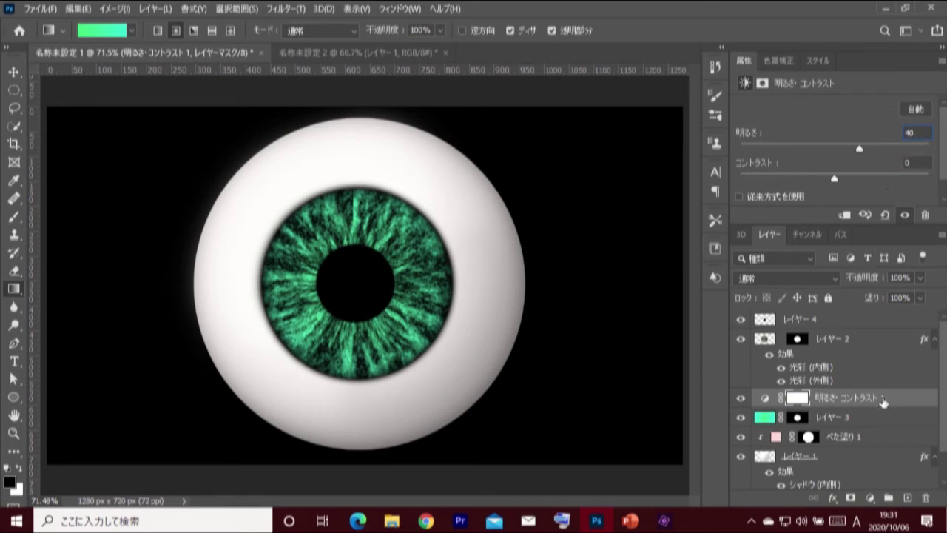
left_click(774, 319)
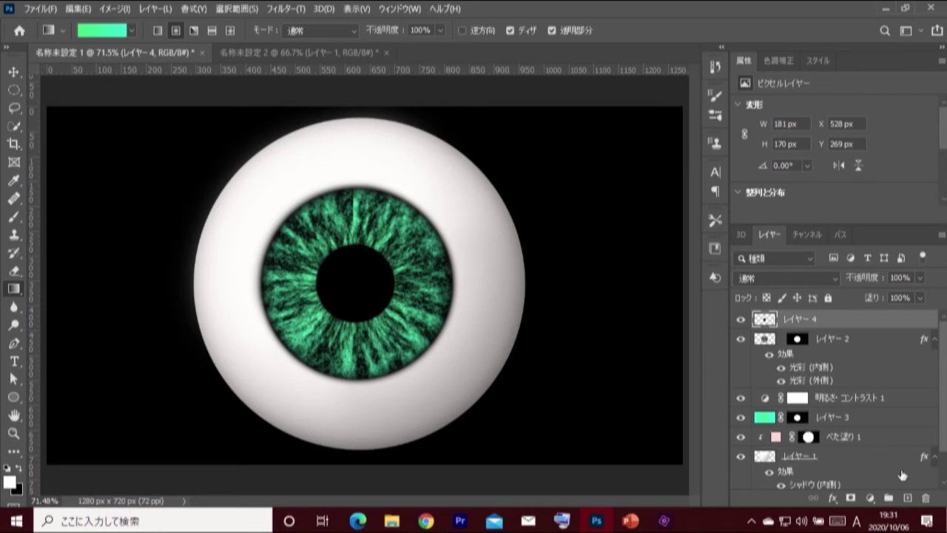
- Add empty Layer 5 on top and load the iris circle as a selection
left_click(909, 501)
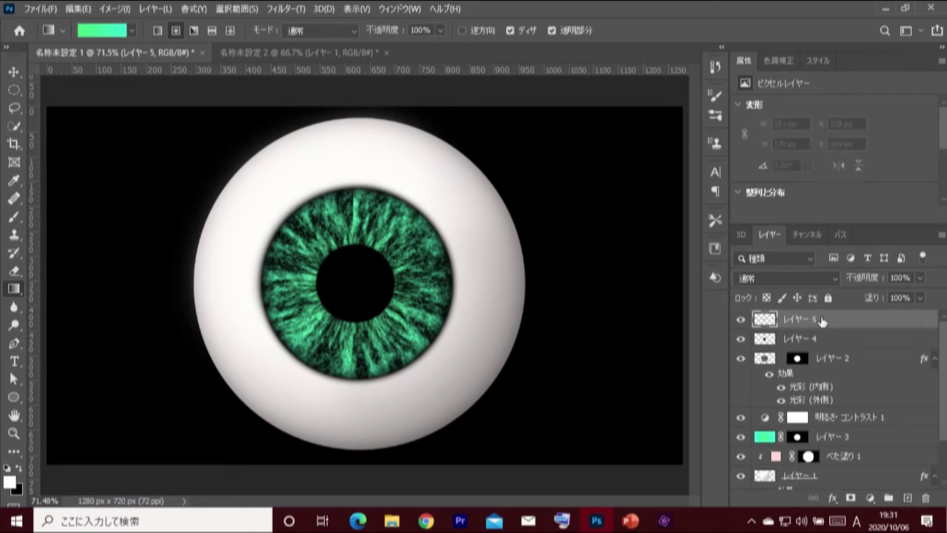
left_click(798, 359, "ctrl")
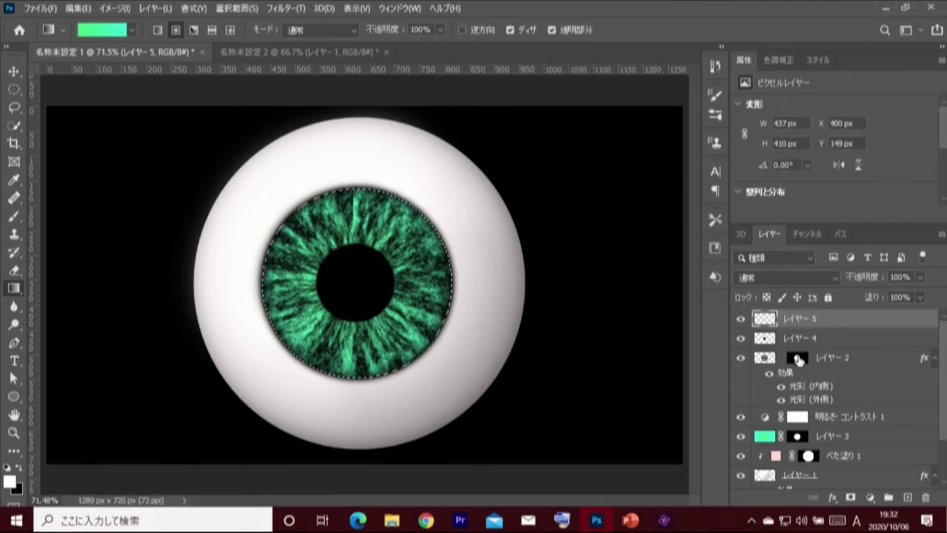
left_click(224, 9)
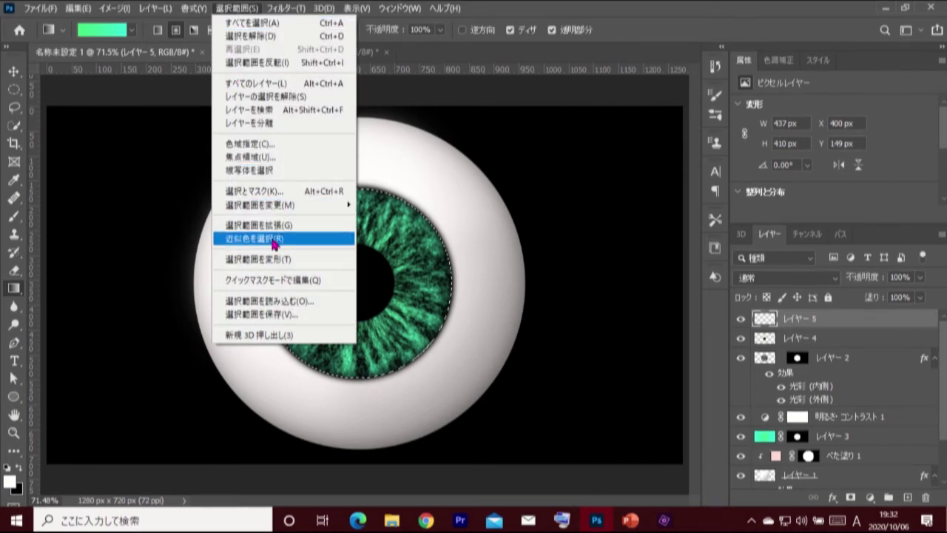
- Shrink the iris selection to about 92% and fill it with white on Layer 5
left_click(325, 260)
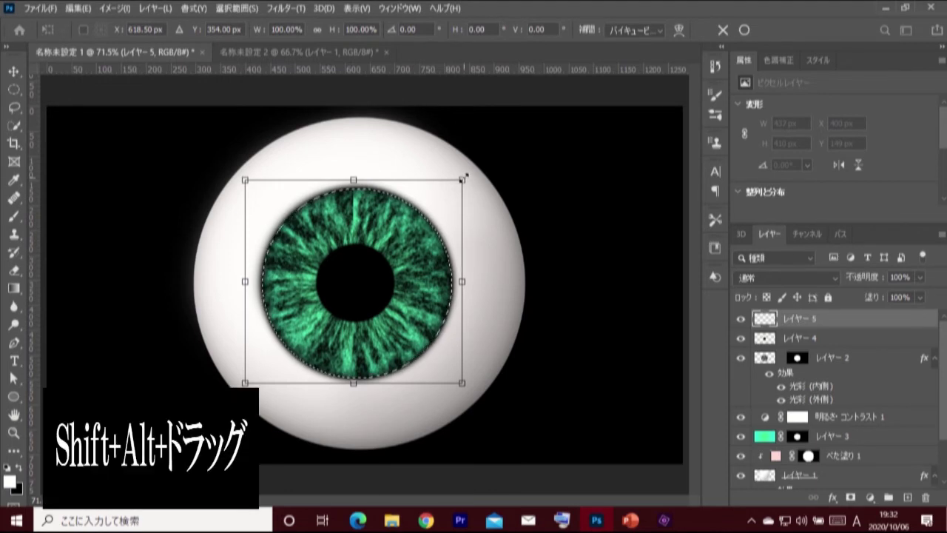
left_click_drag(464, 177, 457, 183)
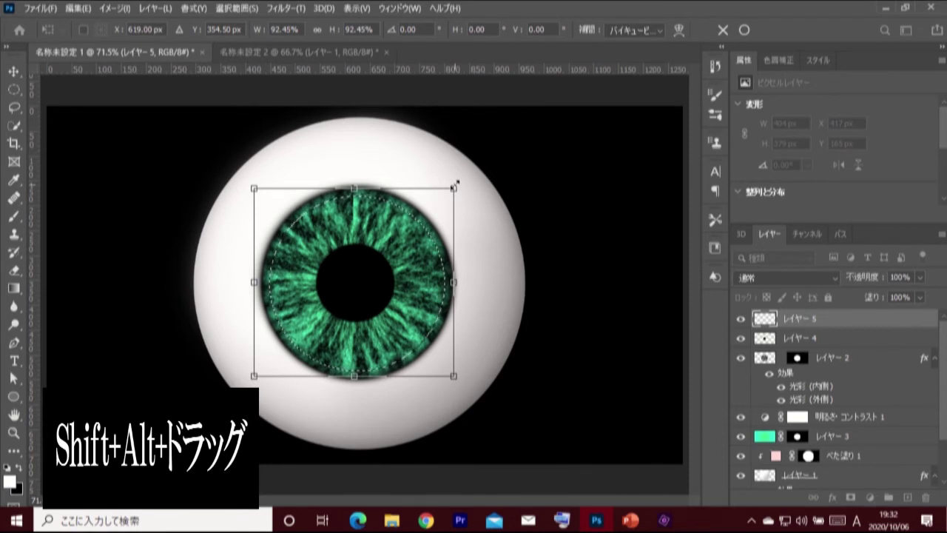
left_click(743, 30)
key("g")
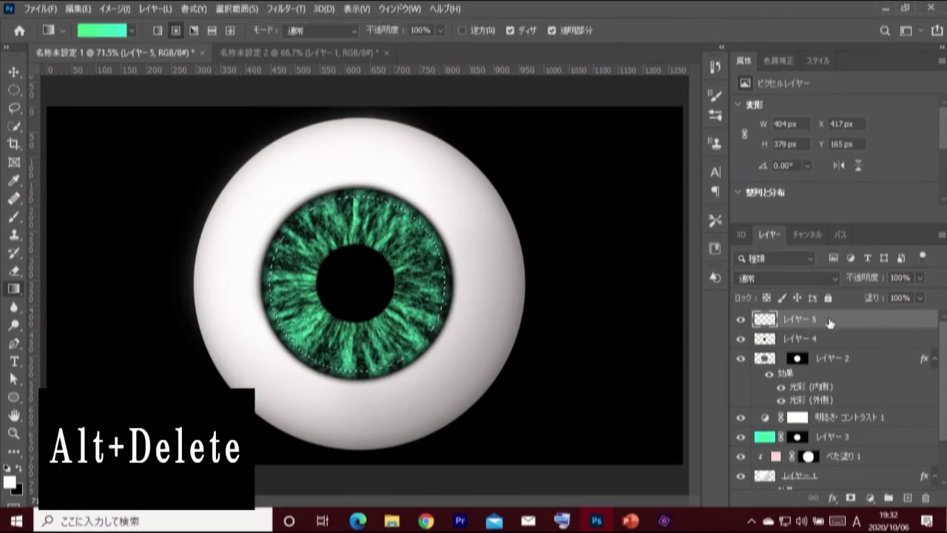
key("alt+Delete")
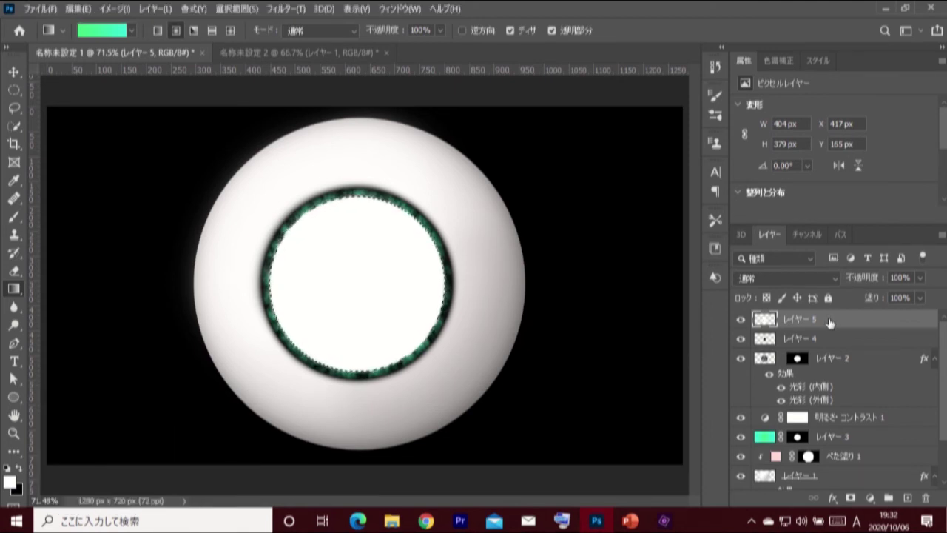
- Scale the white disc selection to about 81% around its centre and delete the fill inside
left_click(224, 10)
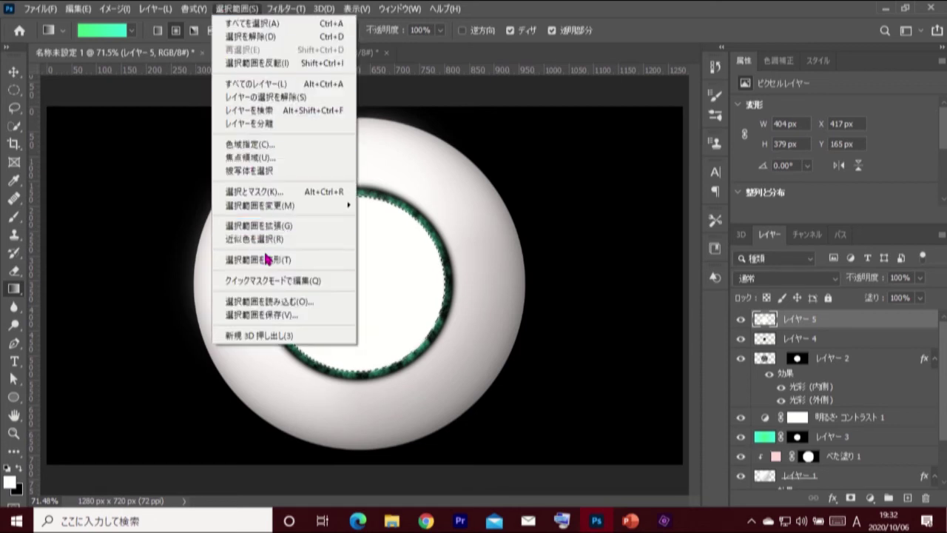
left_click(330, 259)
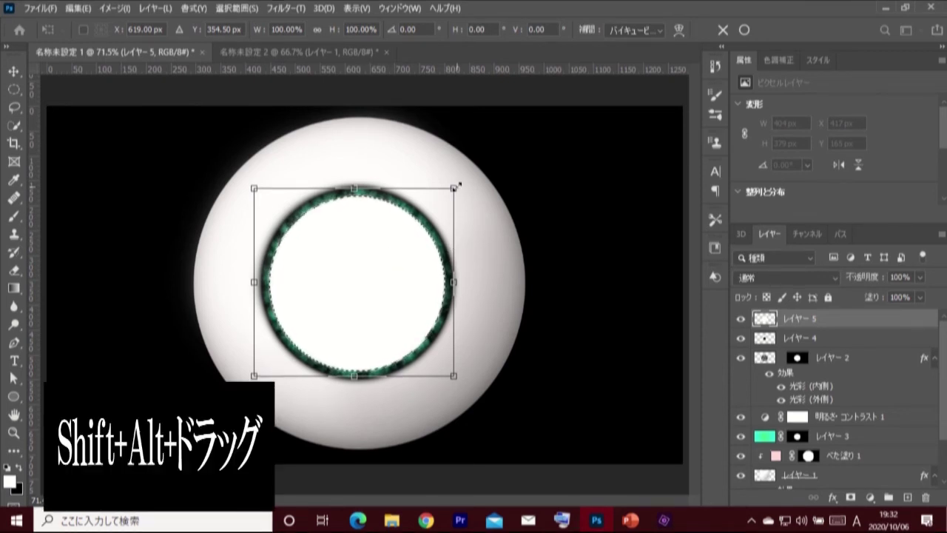
left_click_drag(455, 188, 443, 197)
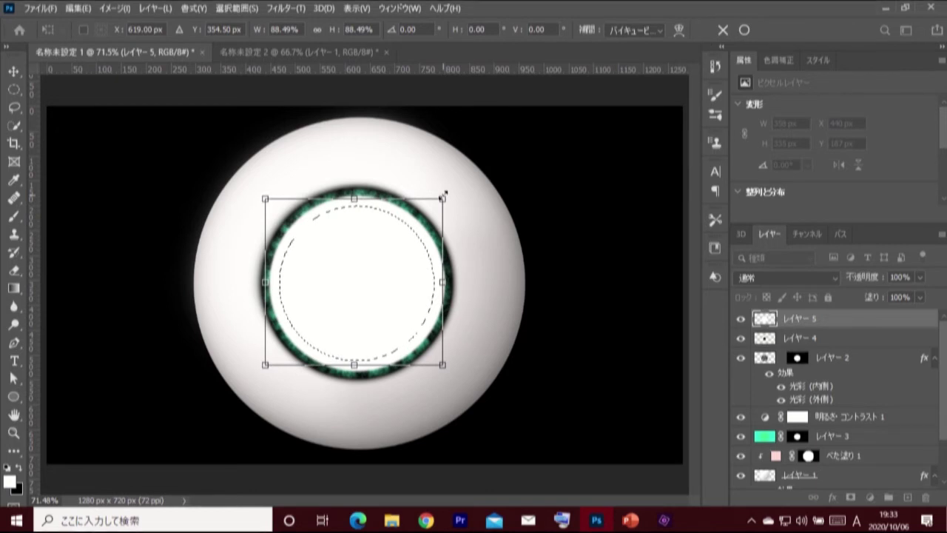
left_click_drag(442, 198, 434, 204)
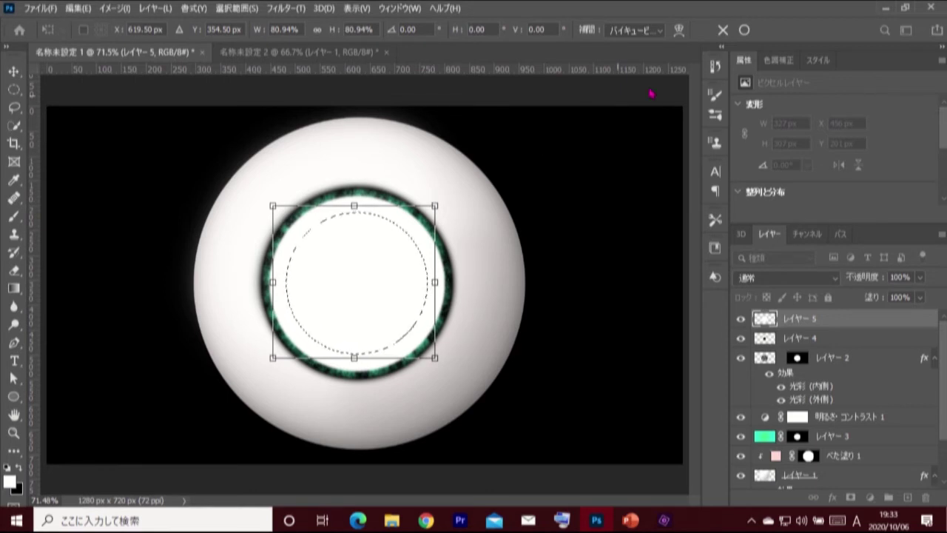
left_click(744, 30)
key("Delete")
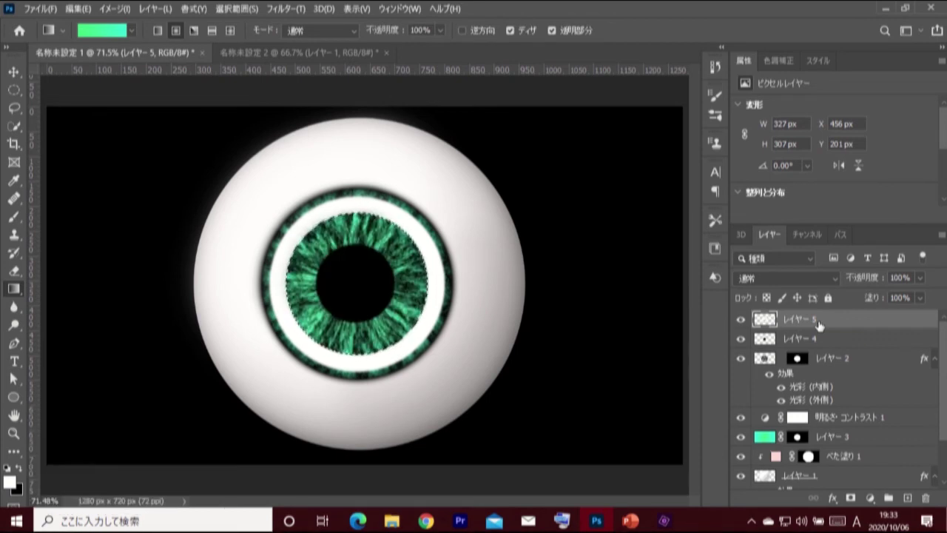
- Load Layer 5's ring as a selection and use Quick Mask to mask out all but its upper-left arc
left_click(765, 318, "ctrl")
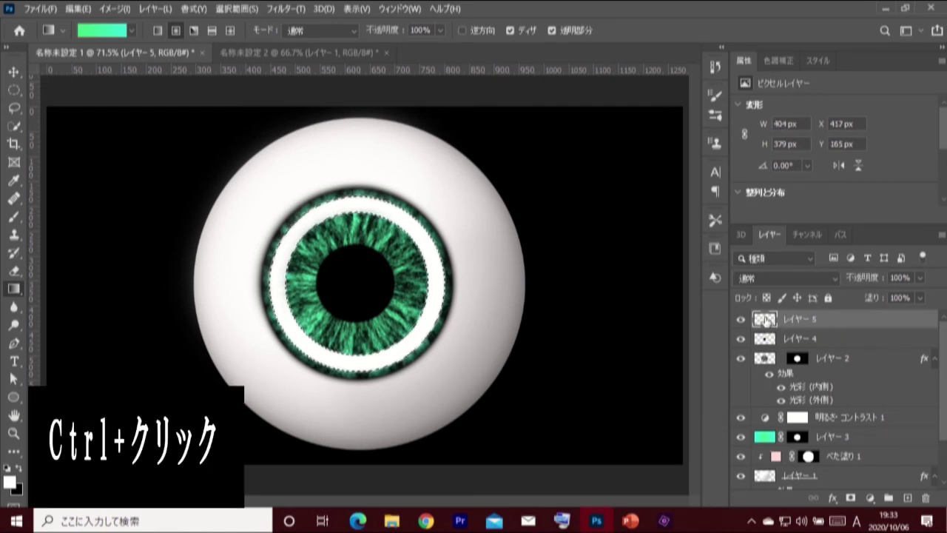
key("q")
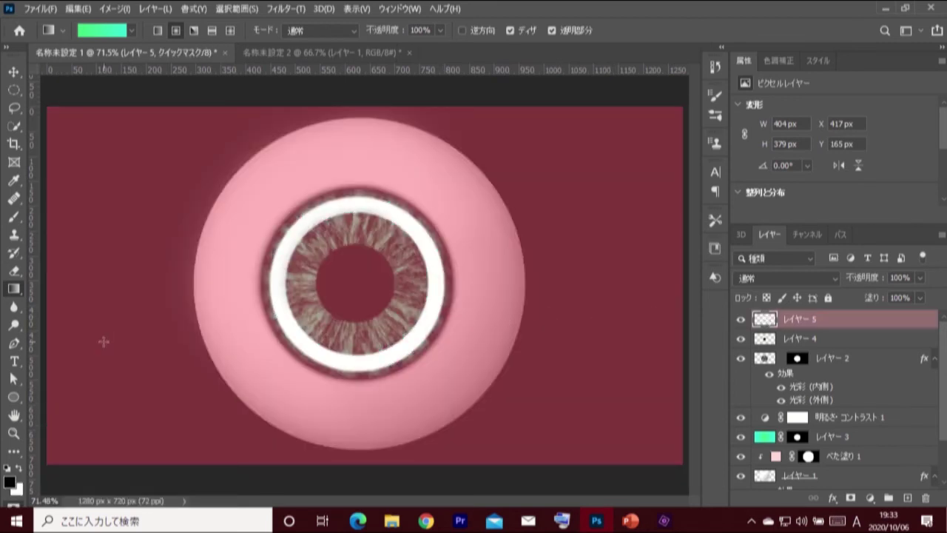
left_click(13, 216)
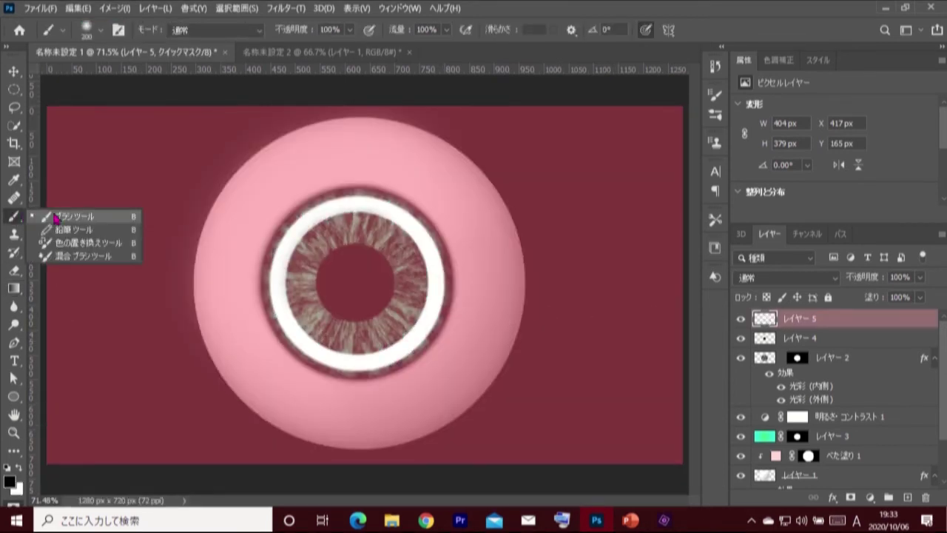
left_click(109, 216)
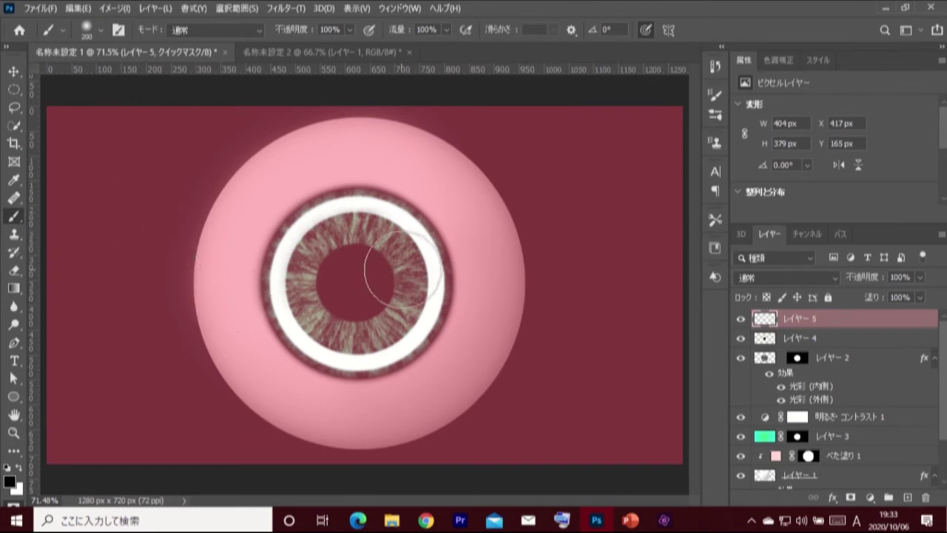
mouse_move(426, 240)
left_mouse_down()
mouse_move(407, 209)
mouse_move(429, 249)
mouse_move(423, 332)
mouse_move(360, 376)
mouse_move(306, 331)
mouse_move(286, 296)
mouse_move(299, 300)
left_mouse_up()
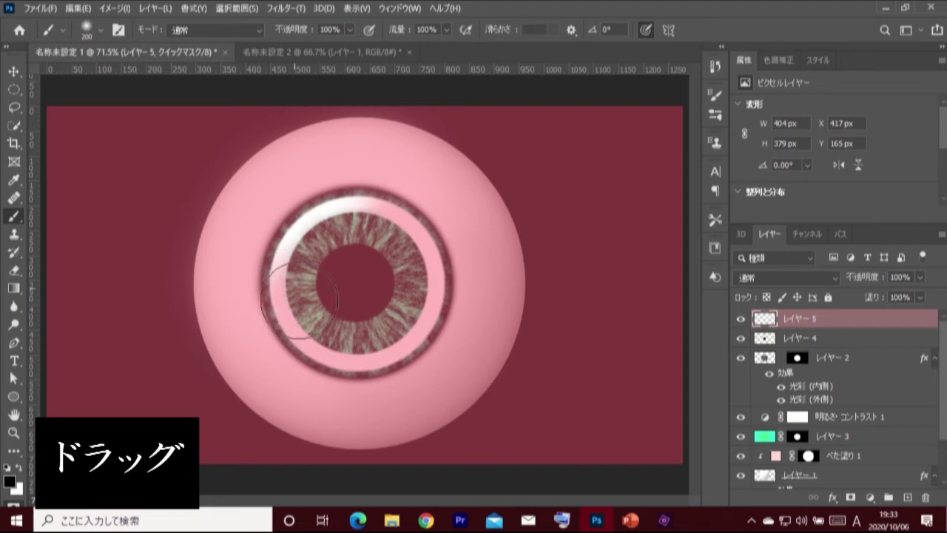
left_click_drag(393, 209, 387, 184)
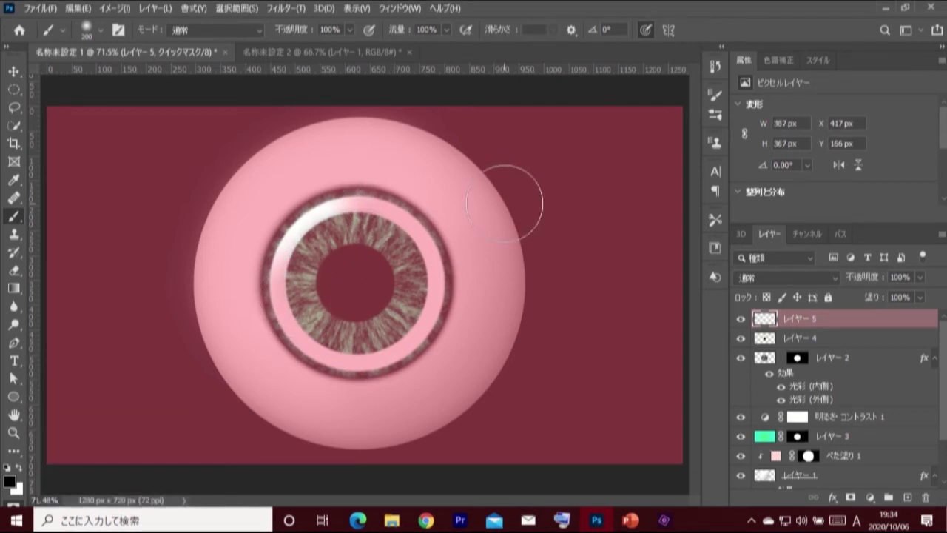
key("q")
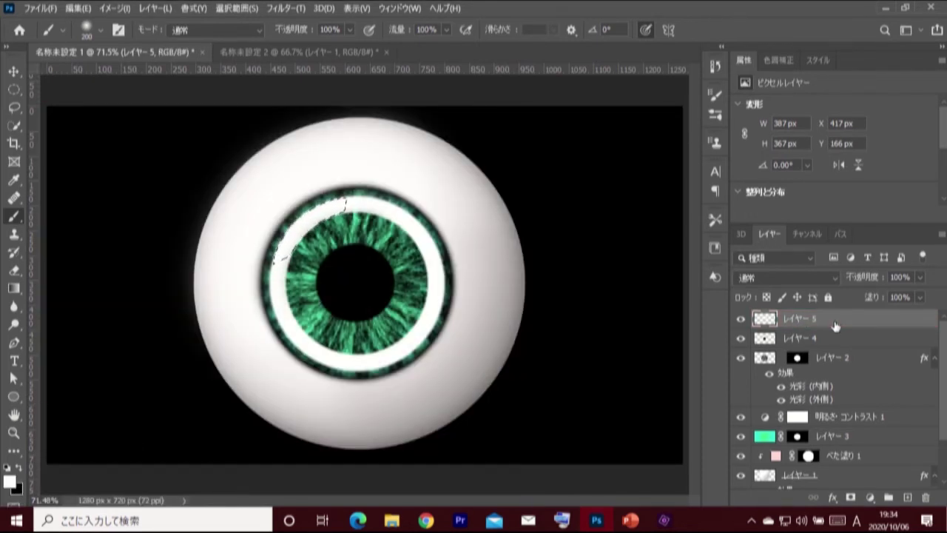
- Copy the selected arc onto its own layer and delete the full white ring Layer 5
key("ctrl+j")
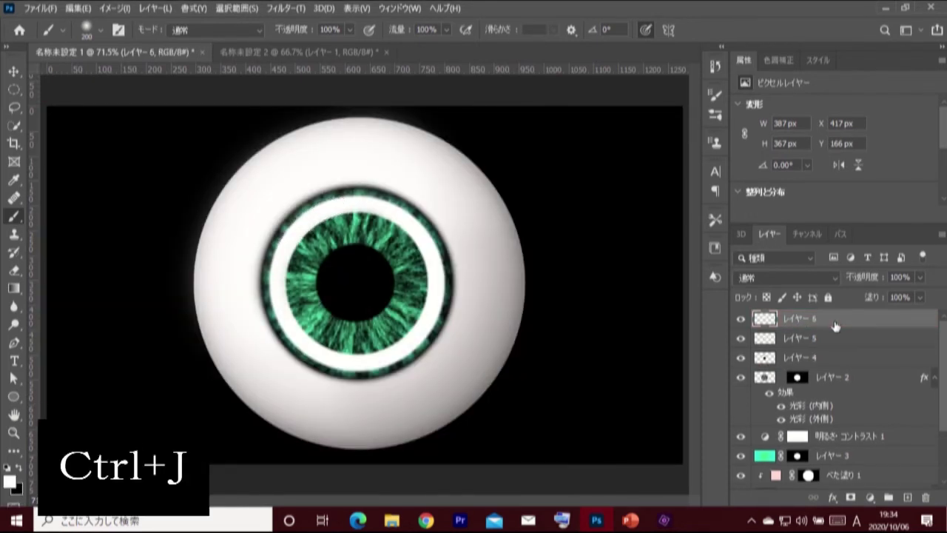
left_click(820, 338)
key("Delete")
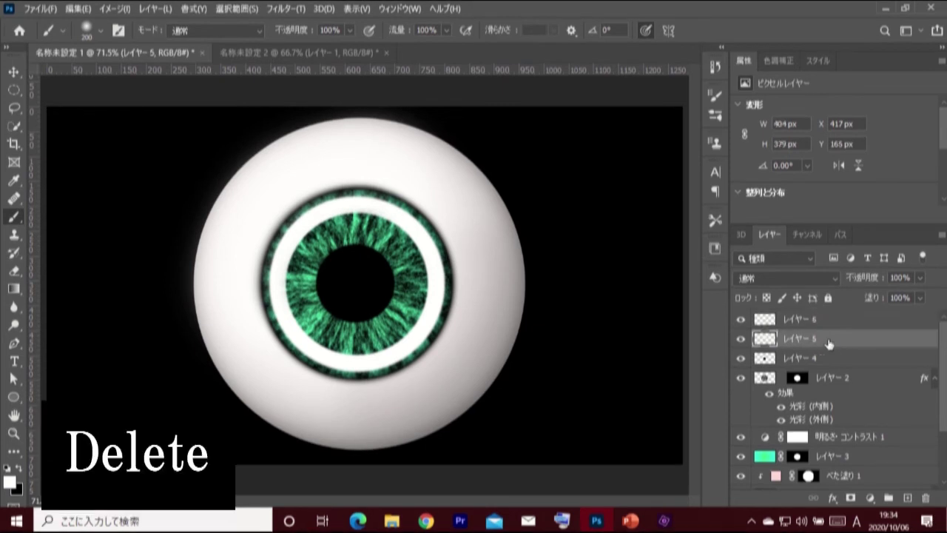
mouse_move(821, 340)
left_mouse_down()
mouse_move(859, 349)
mouse_move(926, 497)
left_mouse_up()
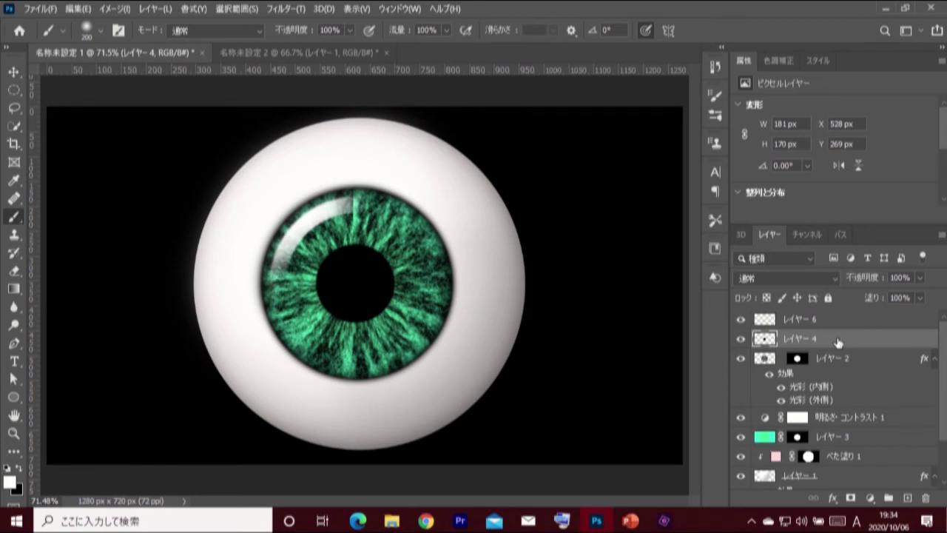
- Duplicate the highlight arc, rotate the copy 180° to the lower right, and blend it as Overlay
key("ctrl+j")
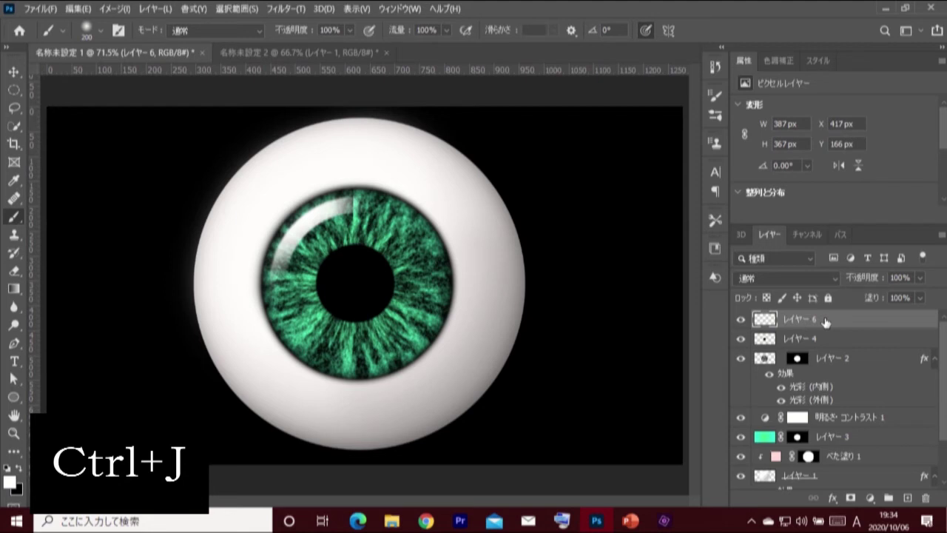
key("ctrl+j")
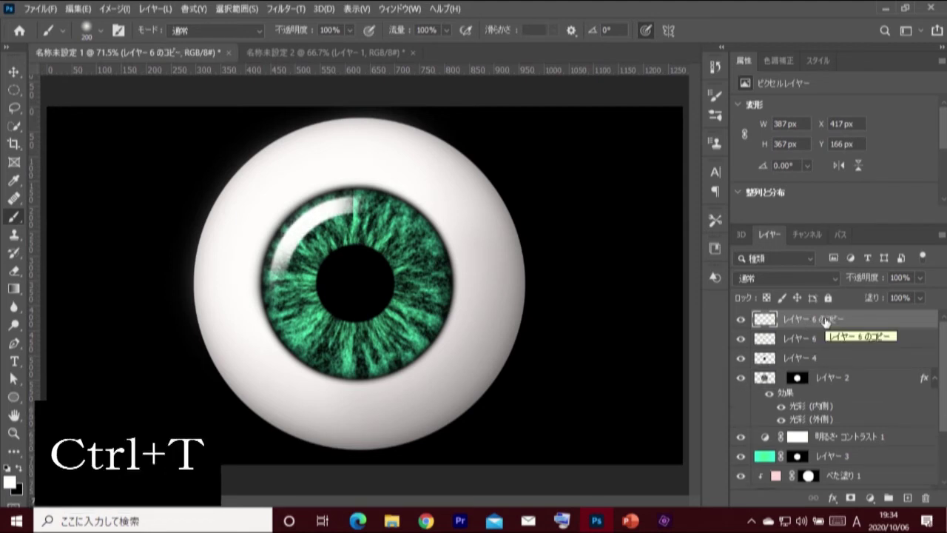
key("ctrl+t")
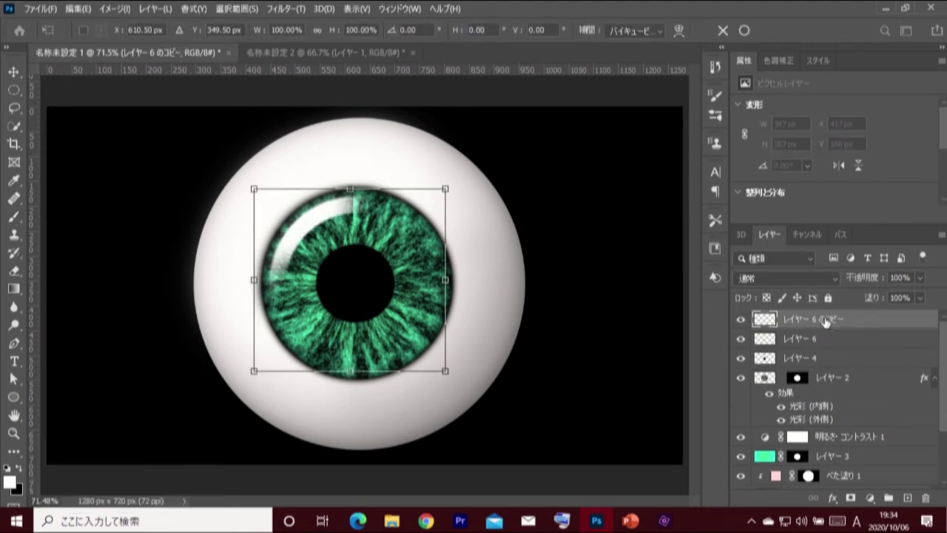
mouse_move(456, 178)
left_mouse_down()
mouse_move(438, 416)
mouse_move(387, 399)
mouse_move(304, 398)
mouse_move(258, 414)
mouse_move(220, 400)
left_mouse_up()
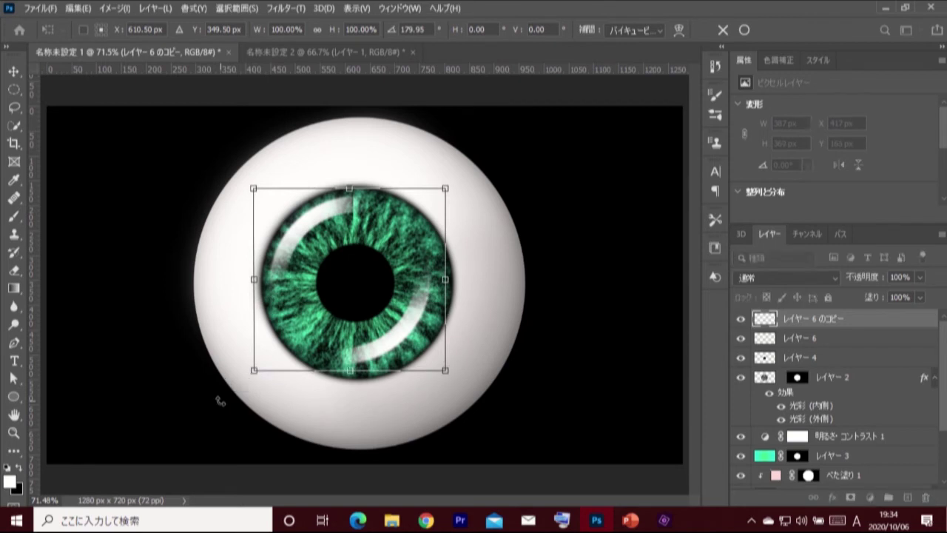
left_click(743, 30)
left_click(787, 278)
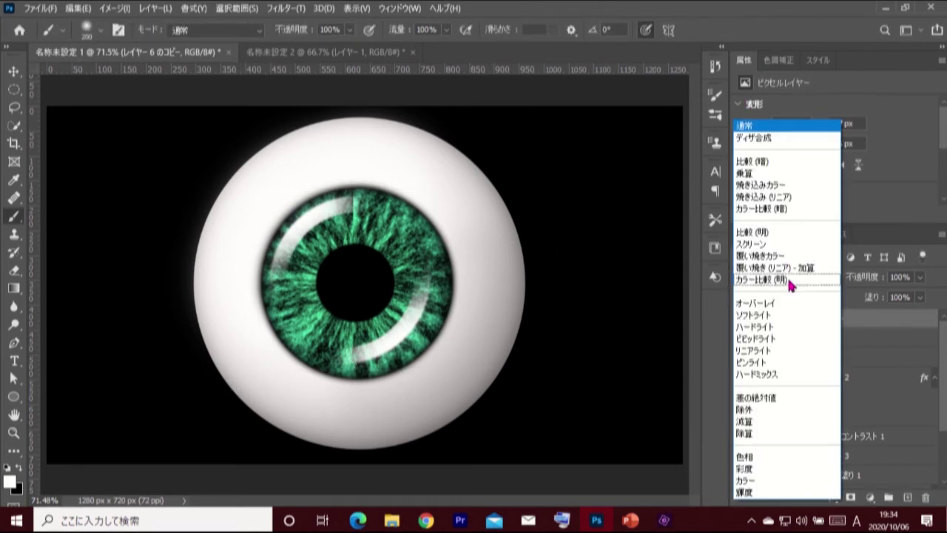
left_click(787, 302)
- Enlarge the Overlay highlight copy around its centre to about 117%
key("ctrl+t")
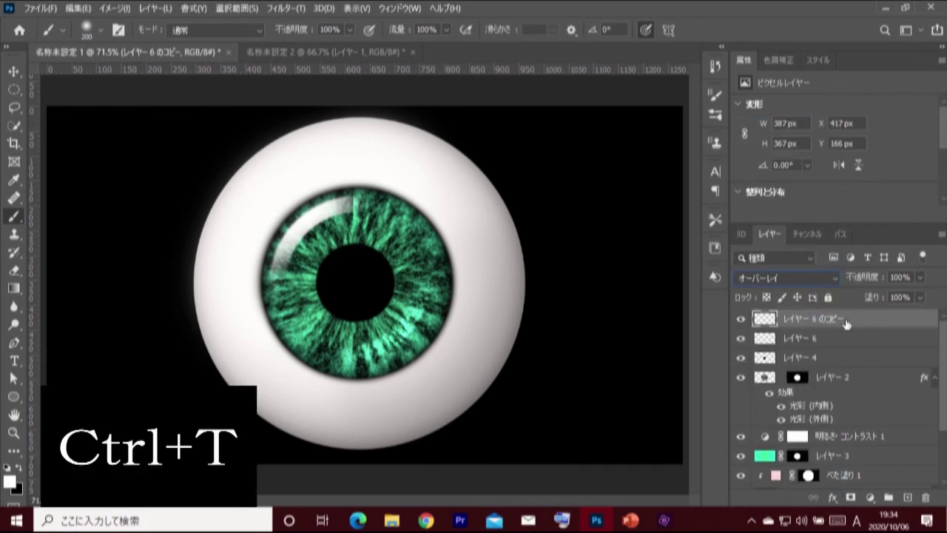
key("ctrl+t")
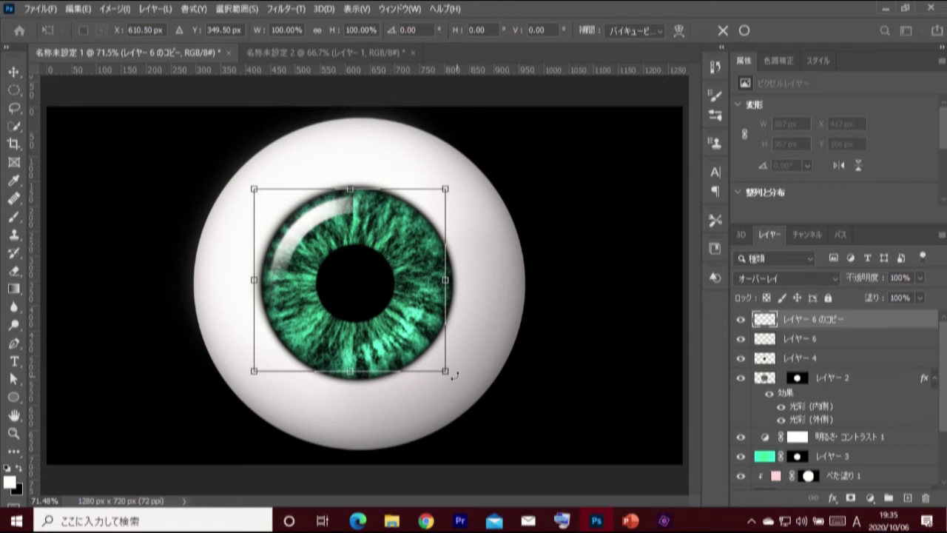
left_click_drag(445, 371, 463, 390)
left_click_drag(418, 355, 416, 352)
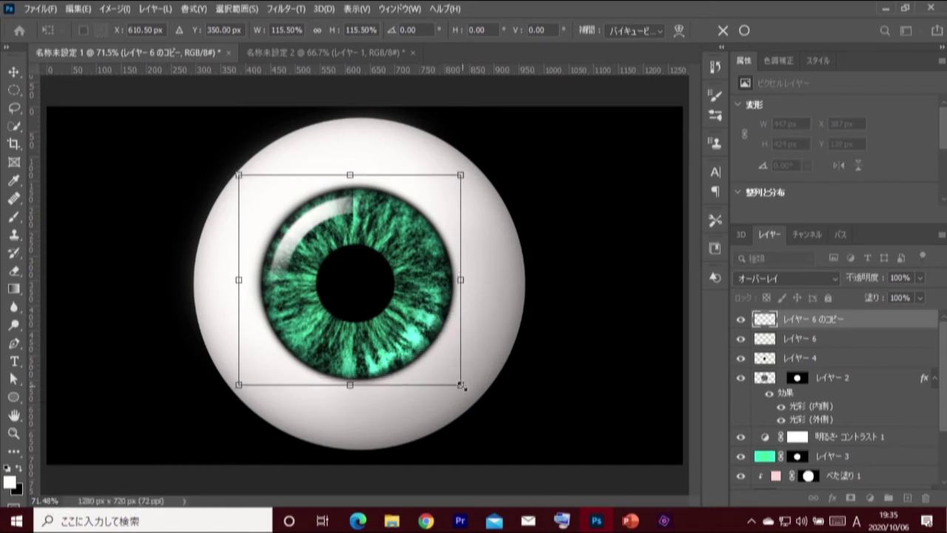
left_click_drag(464, 387, 466, 389)
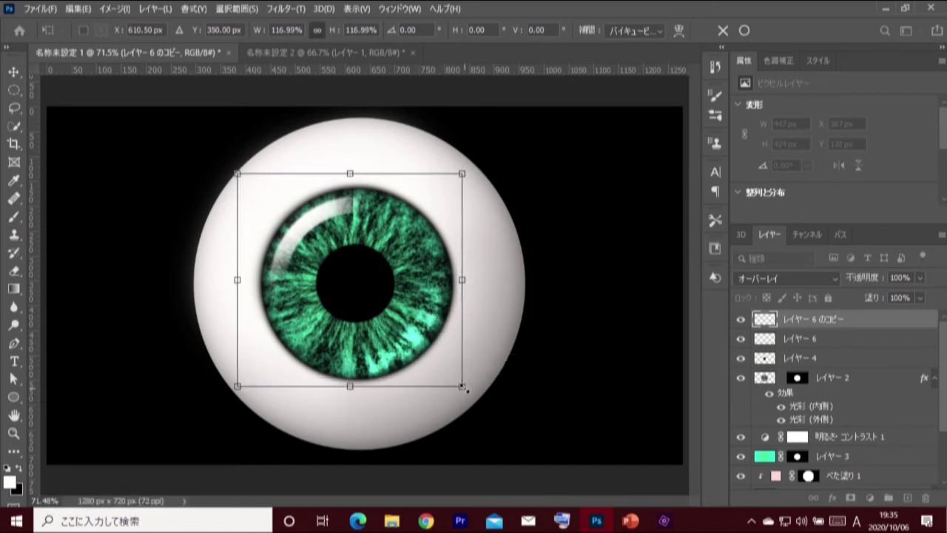
left_click(745, 31)
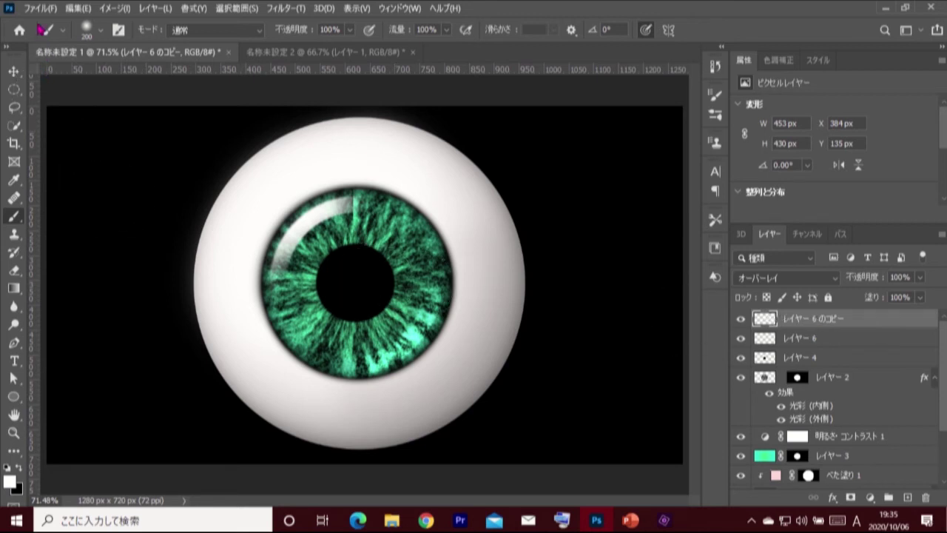
- Create a new 720 × 720 px document
left_click(40, 9)
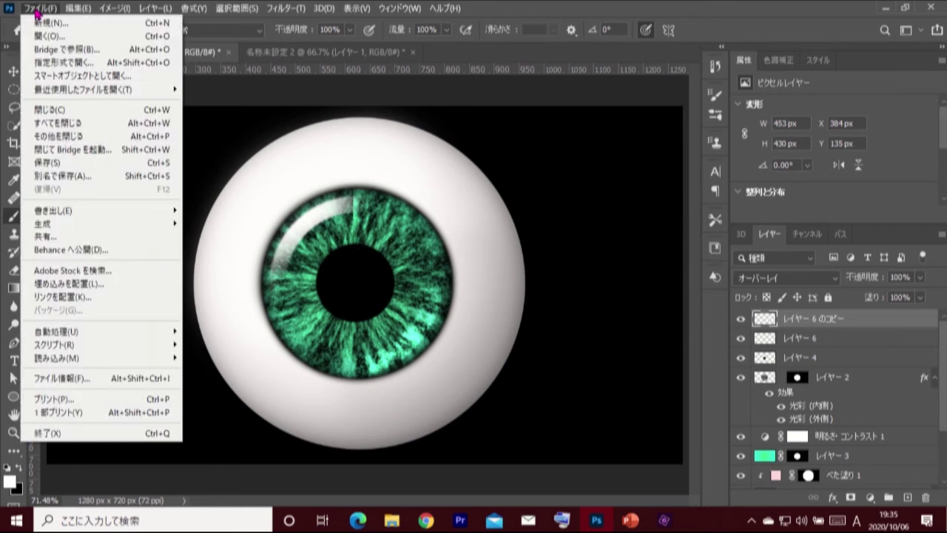
left_click(97, 28)
left_click(298, 194)
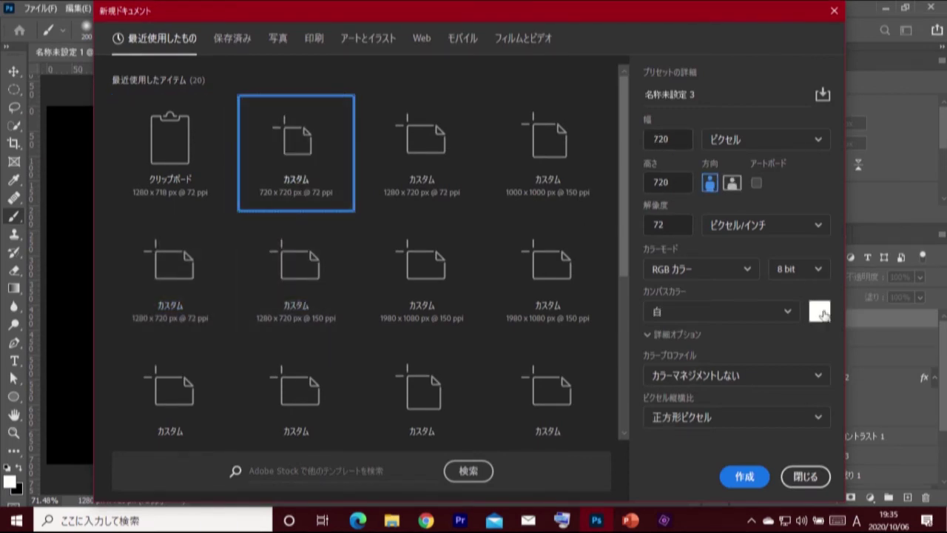
left_click(745, 476)
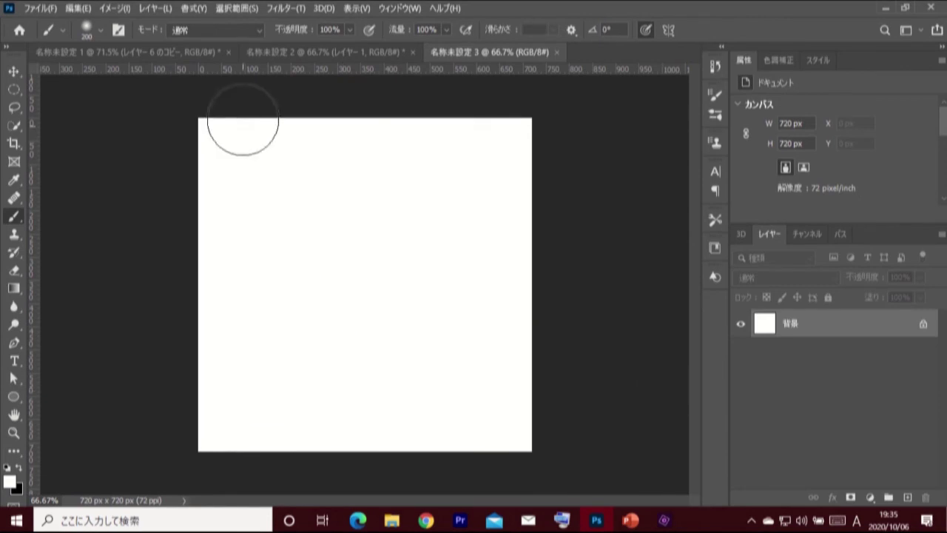
- Render Clouds, then apply Difference Clouds for a vein-like texture
left_click(274, 8)
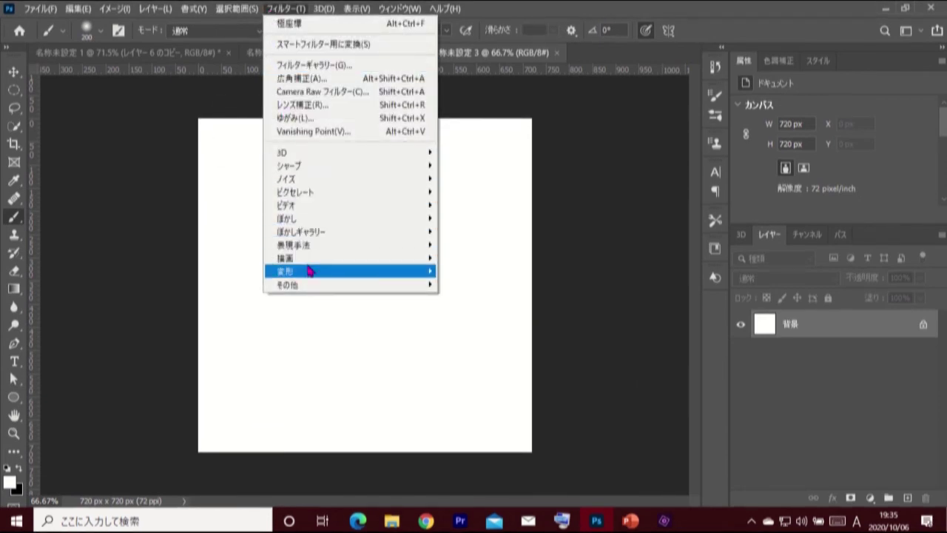
mouse_move(348, 258)
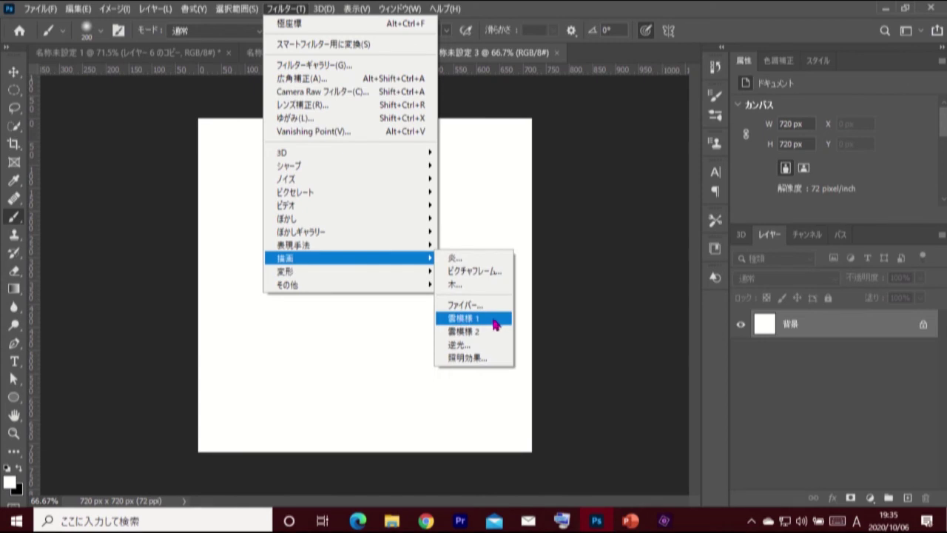
left_click(494, 324)
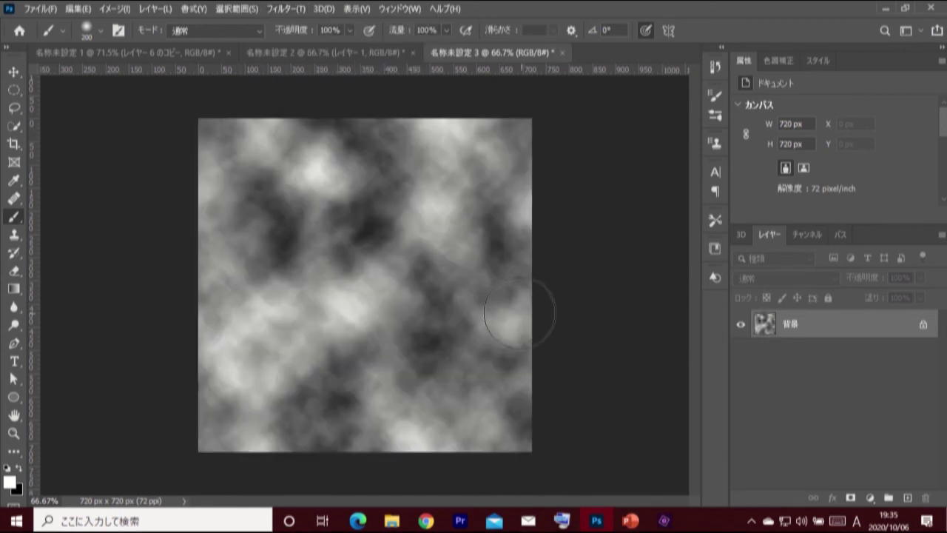
left_click(277, 10)
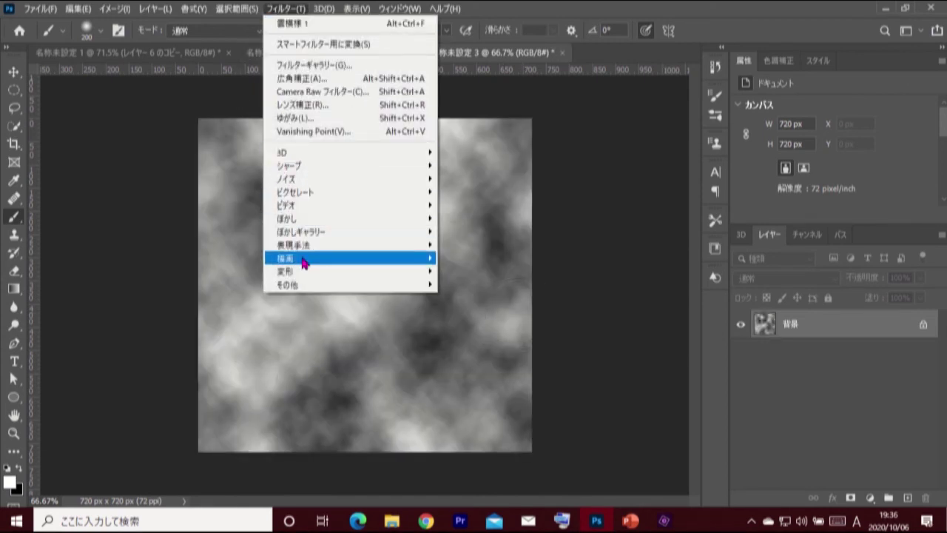
mouse_move(348, 257)
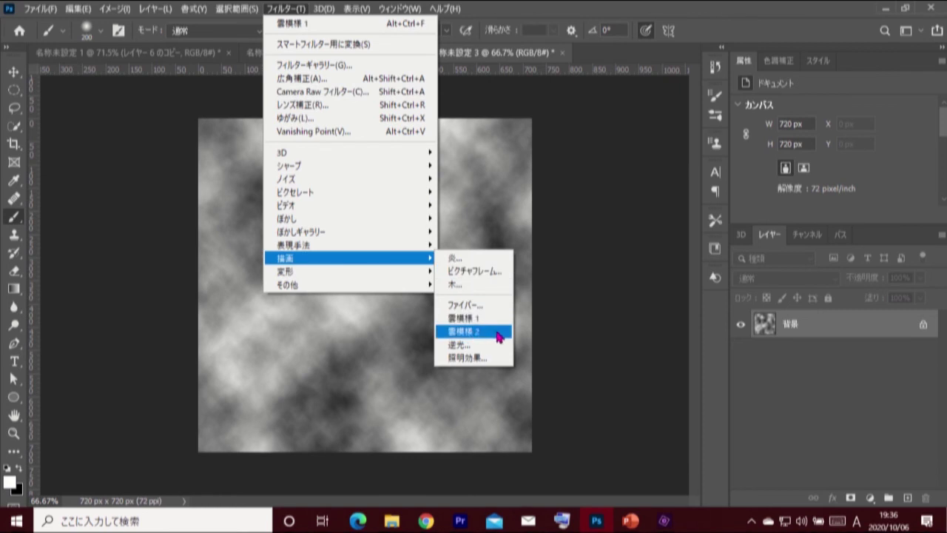
left_click(498, 337)
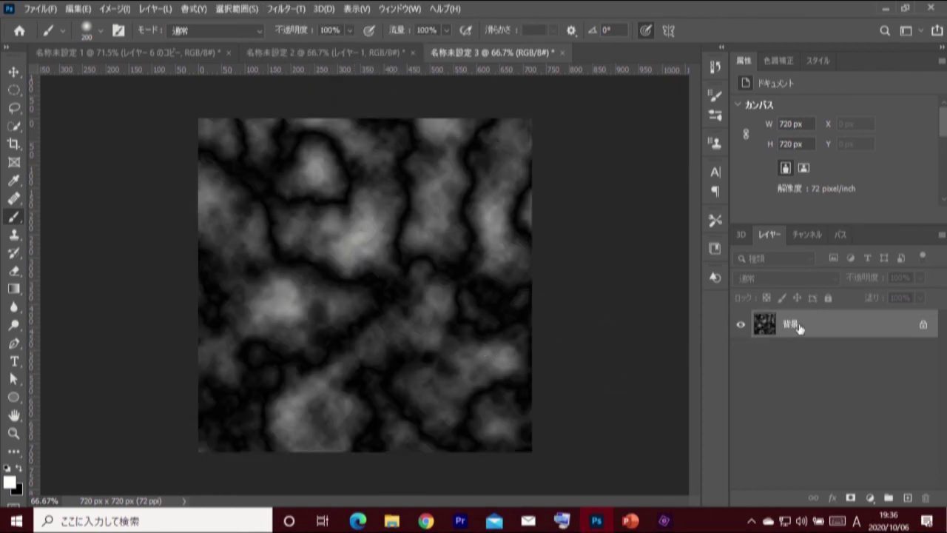
- Apply Levels with midtone 3.46 and white point 12 to whiten the texture
key("ctrl+l")
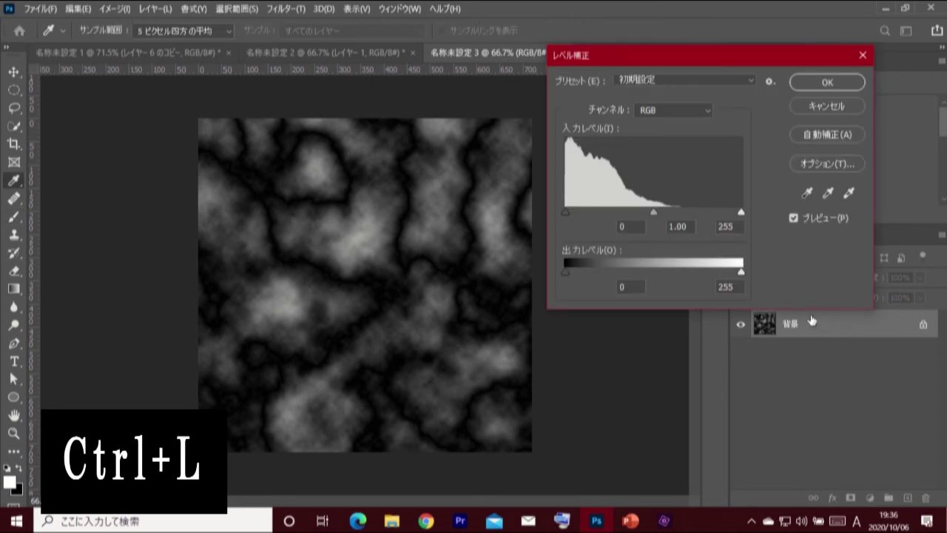
type("1.")
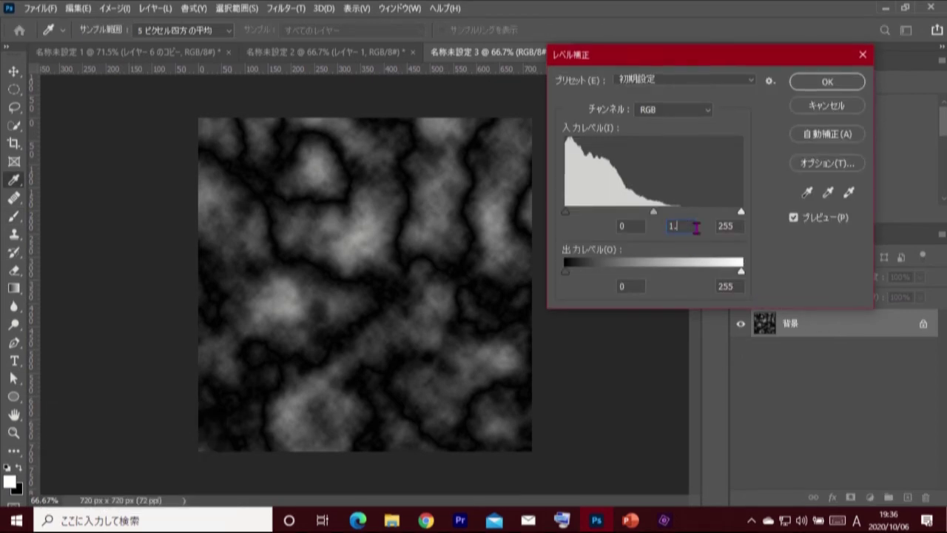
type("3.46")
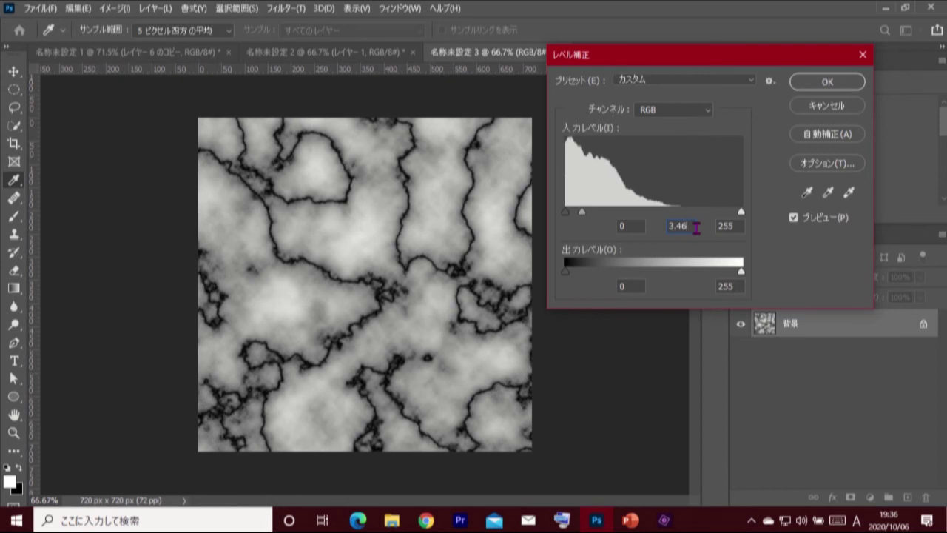
type("1")
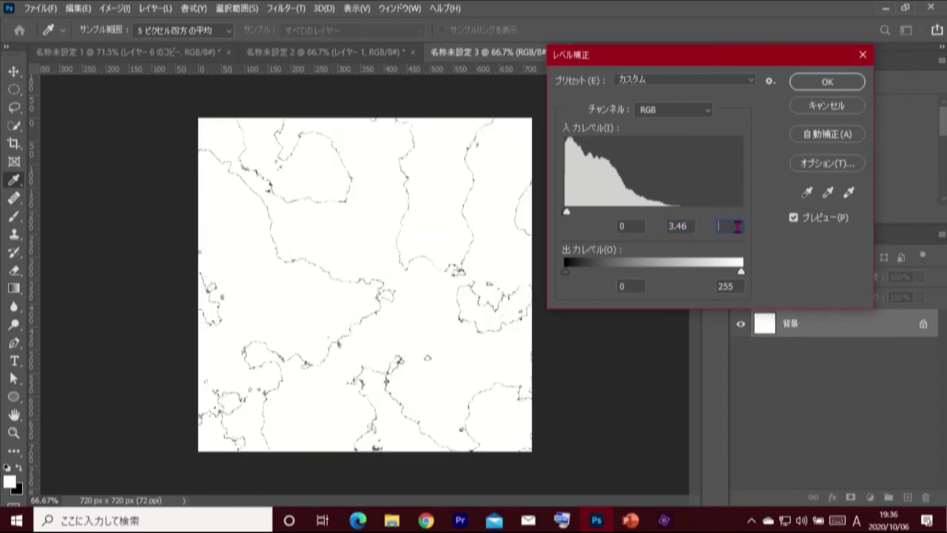
type("2")
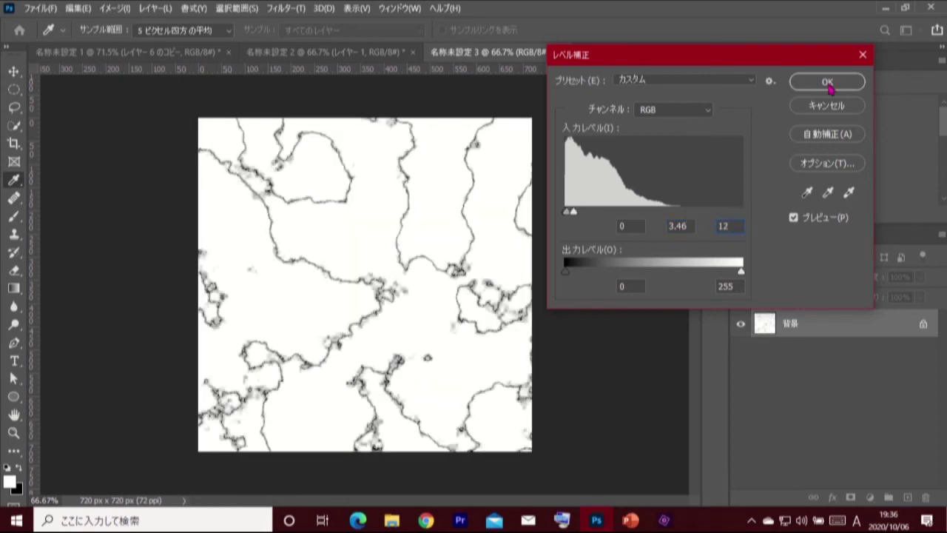
left_click(829, 86)
- Duplicate the vein texture, rotate the copy about 90°, and blend it in Multiply mode
key("ctrl+j")
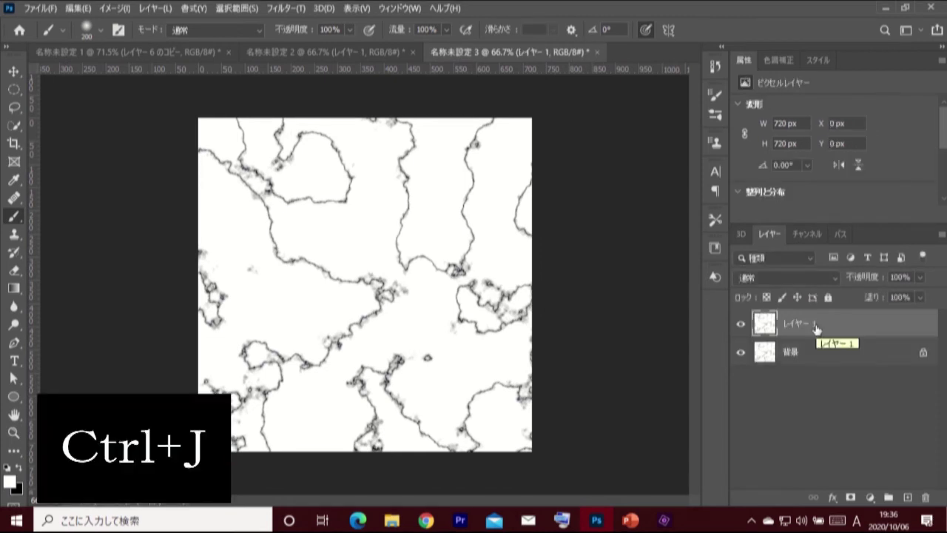
key("ctrl+t")
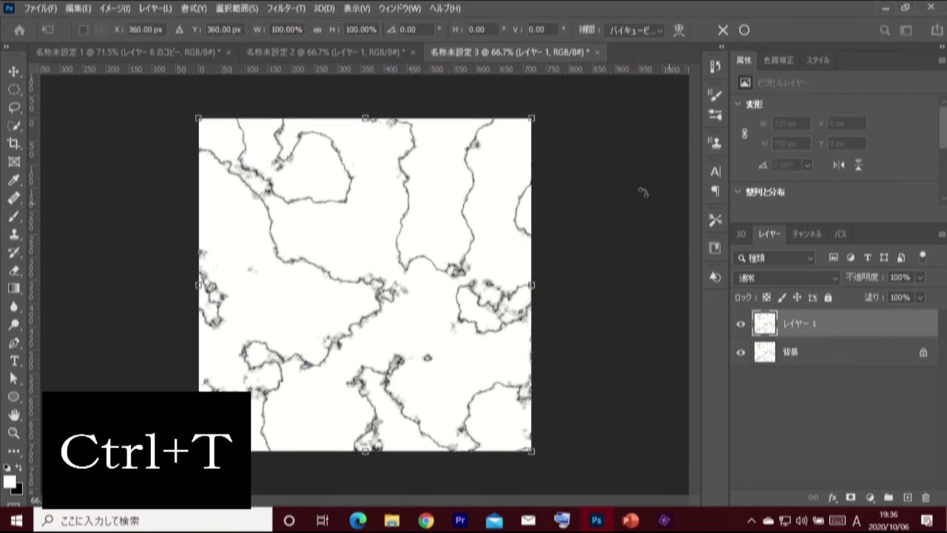
mouse_move(545, 118)
left_mouse_down()
mouse_move(552, 476)
mouse_move(545, 448)
left_mouse_up()
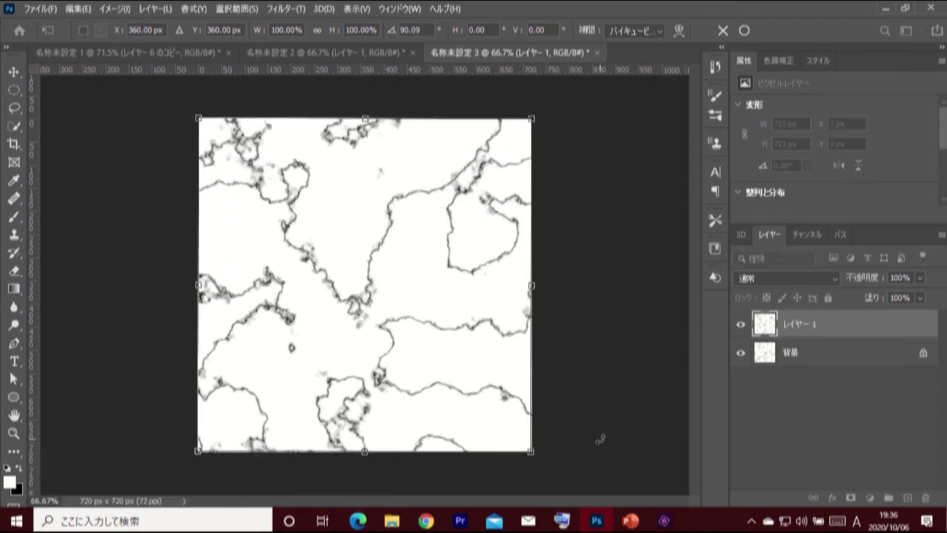
left_click(743, 30)
key("b")
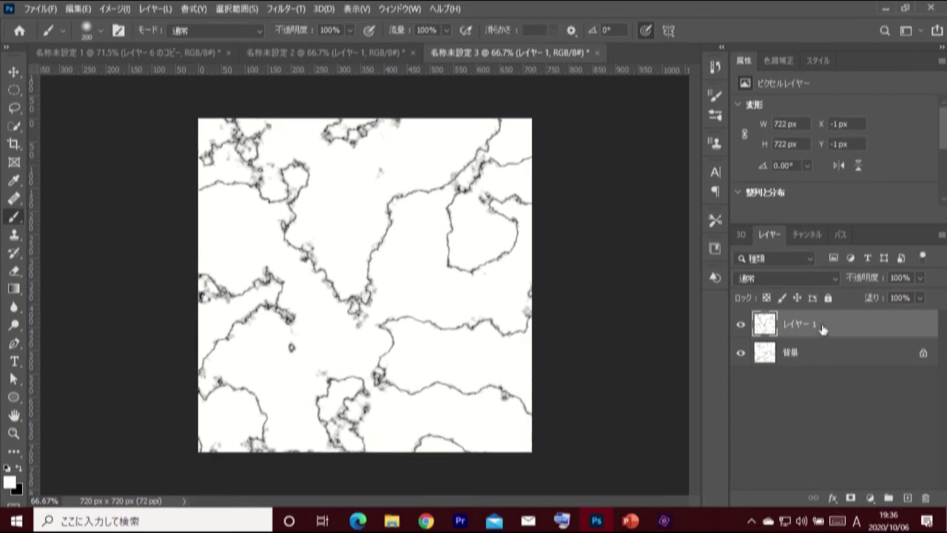
left_click(786, 279)
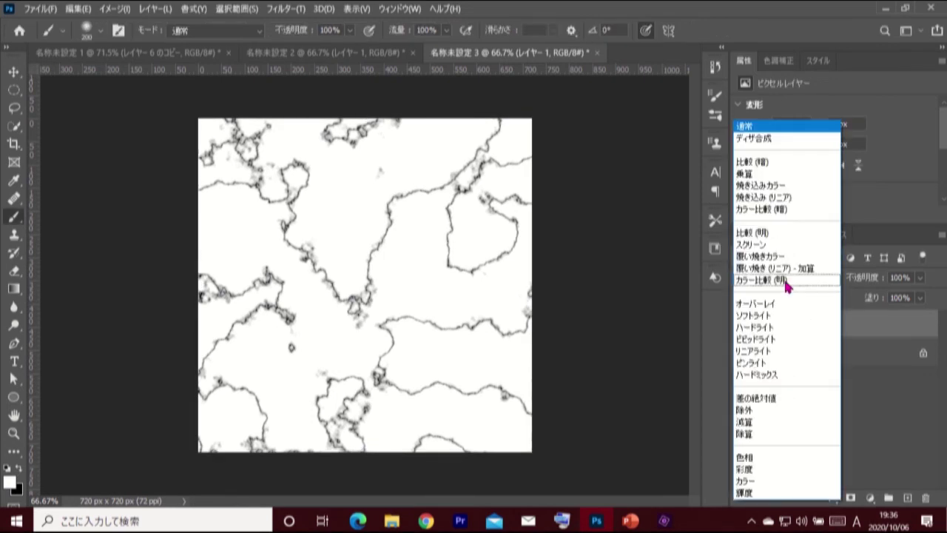
left_click(808, 177)
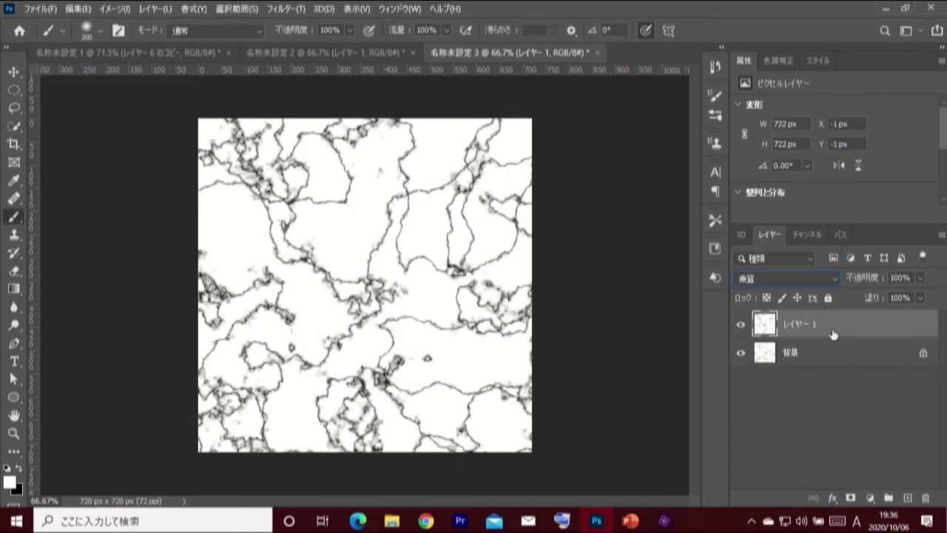
key("ctrl+e")
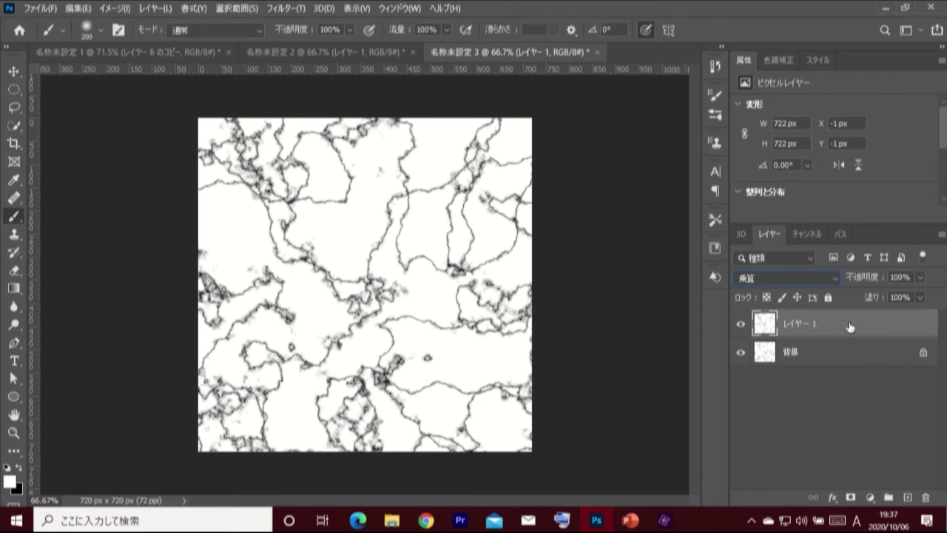
- Merge and invert the veins, add an ~85°-rotated Screen copy, and merge into one layer
key("ctrl+e")
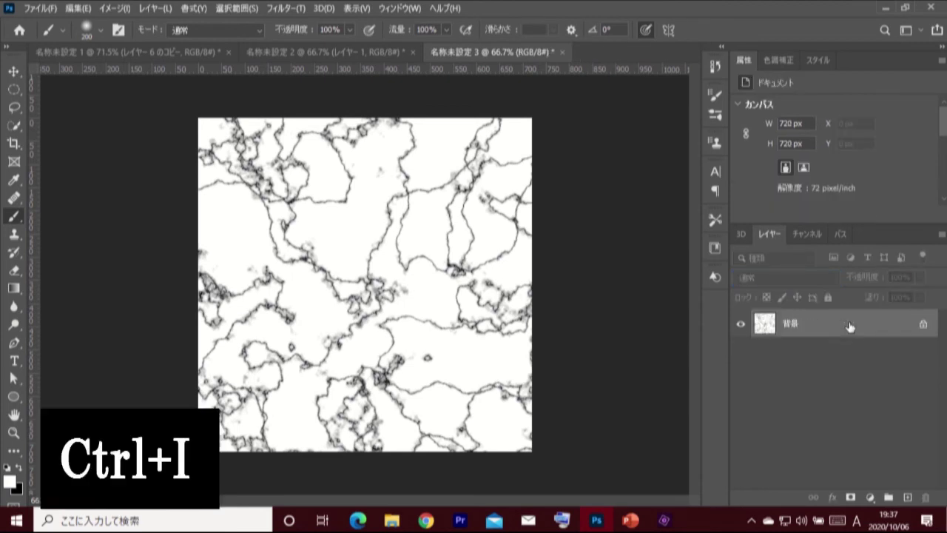
key("ctrl+i")
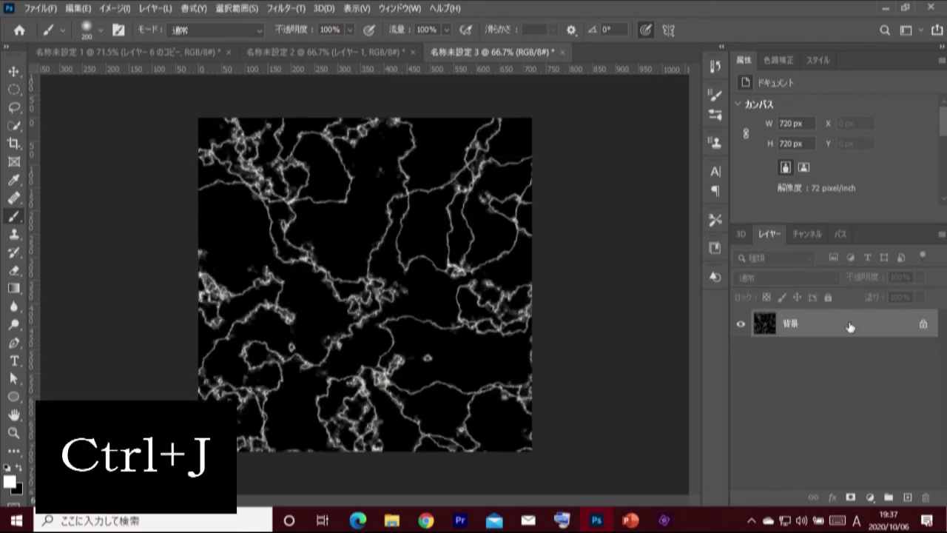
key("ctrl+j")
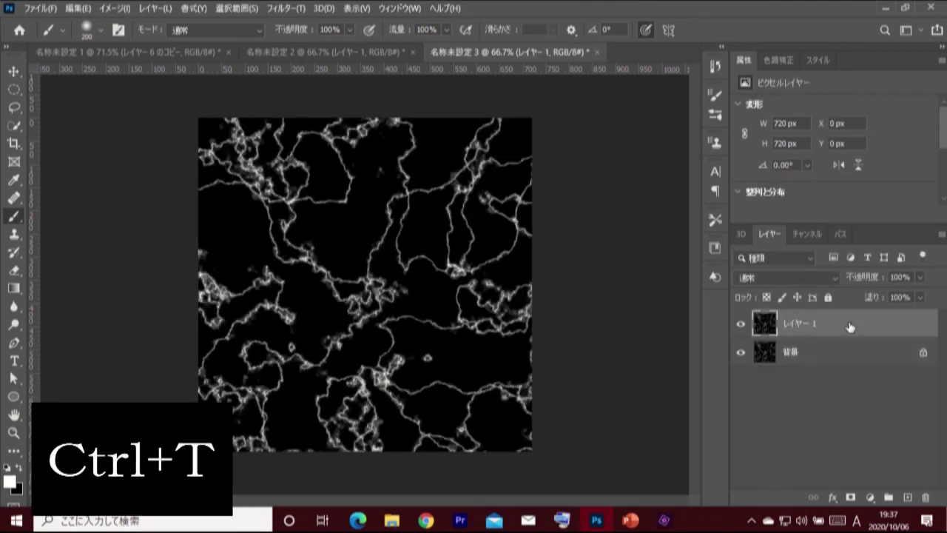
key("ctrl+t")
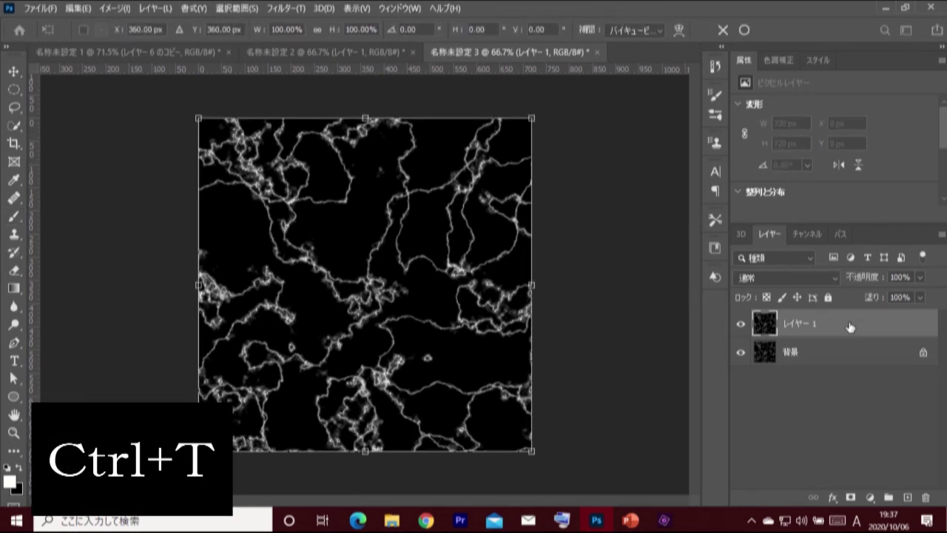
mouse_move(550, 115)
left_mouse_down()
mouse_move(574, 475)
mouse_move(554, 489)
left_mouse_up()
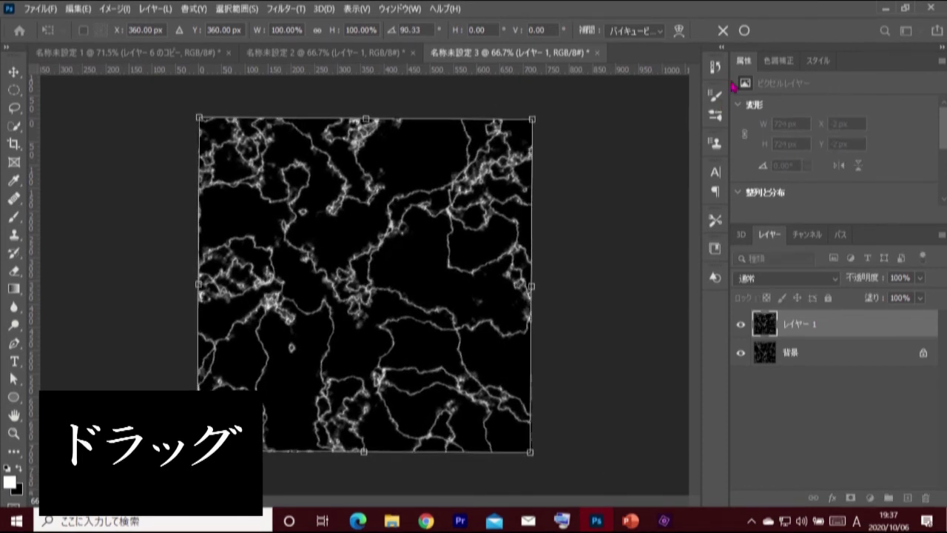
left_click(744, 30)
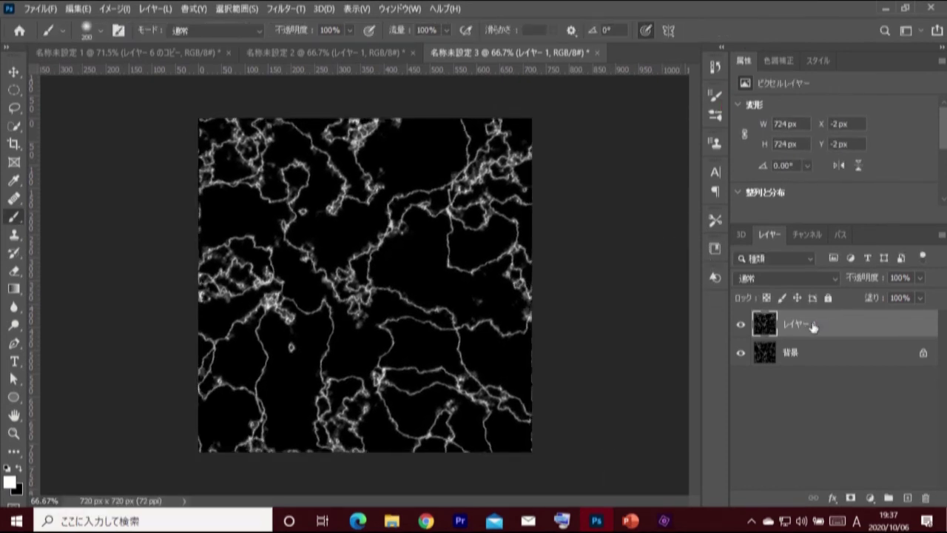
left_click(789, 279)
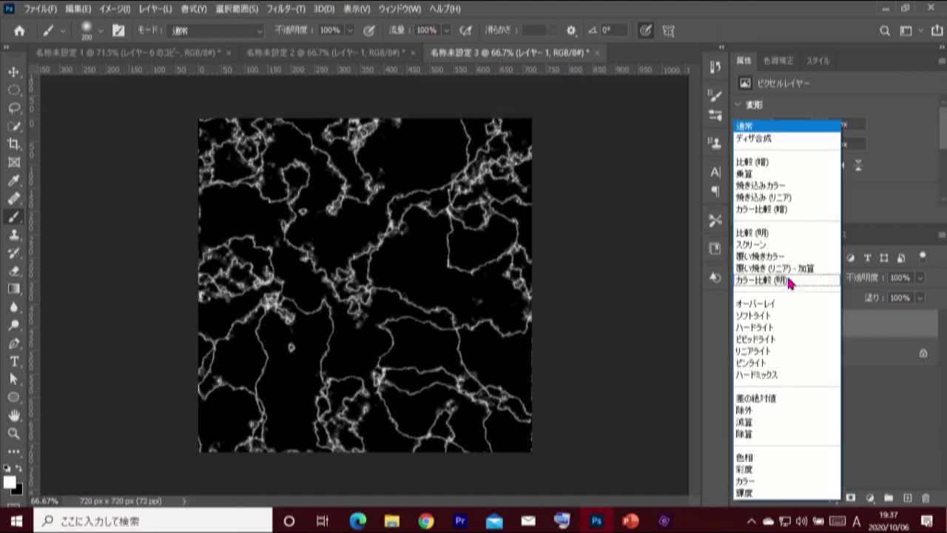
left_click(816, 246)
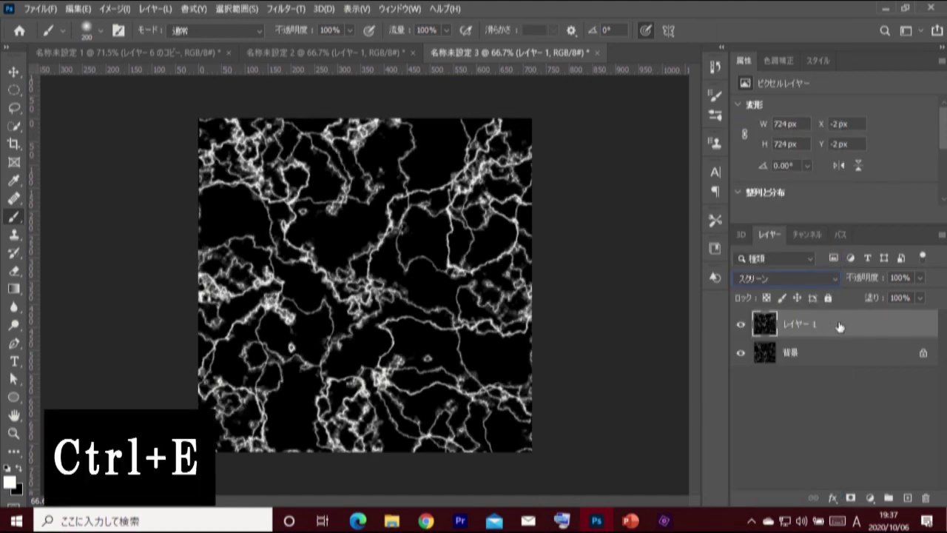
key("ctrl+e")
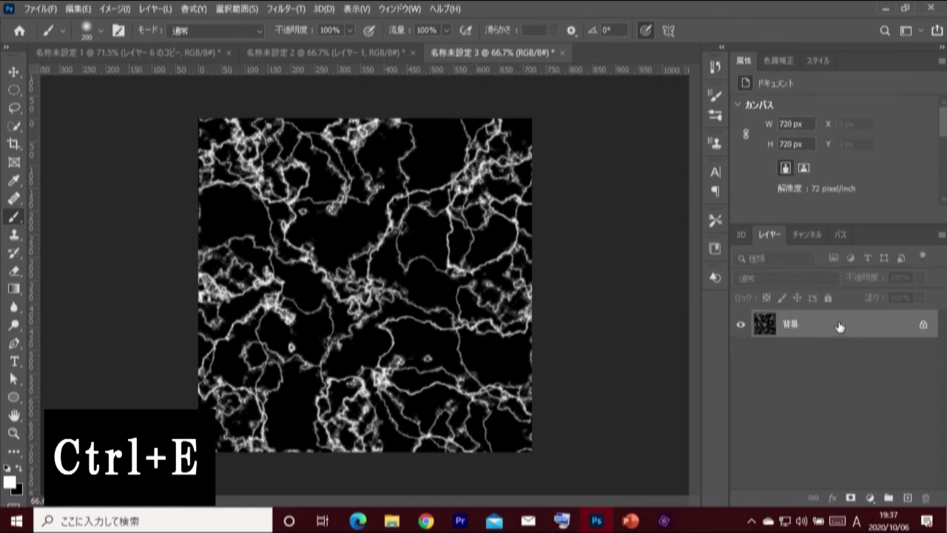
- Fill the vein selection with dark red #a40500 on a new layer, then deselect
left_click(808, 235)
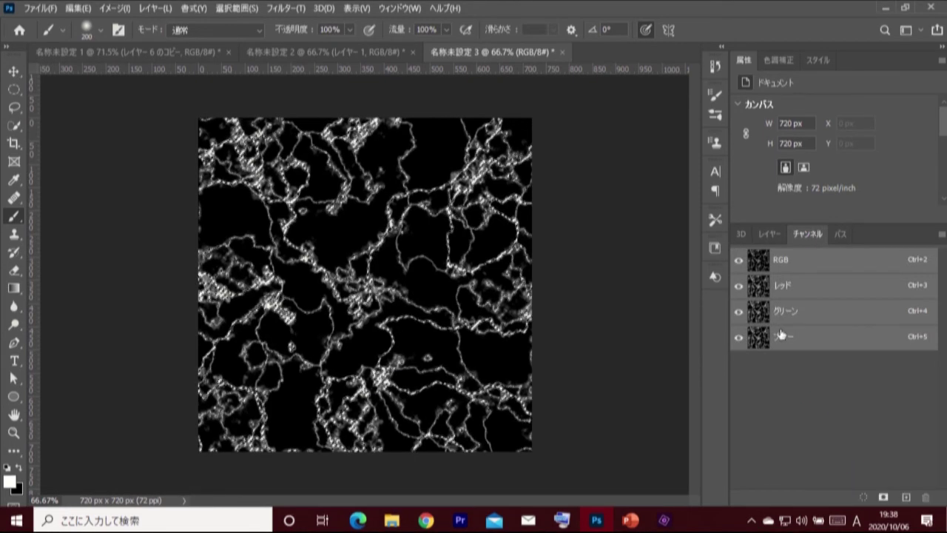
left_click(772, 237)
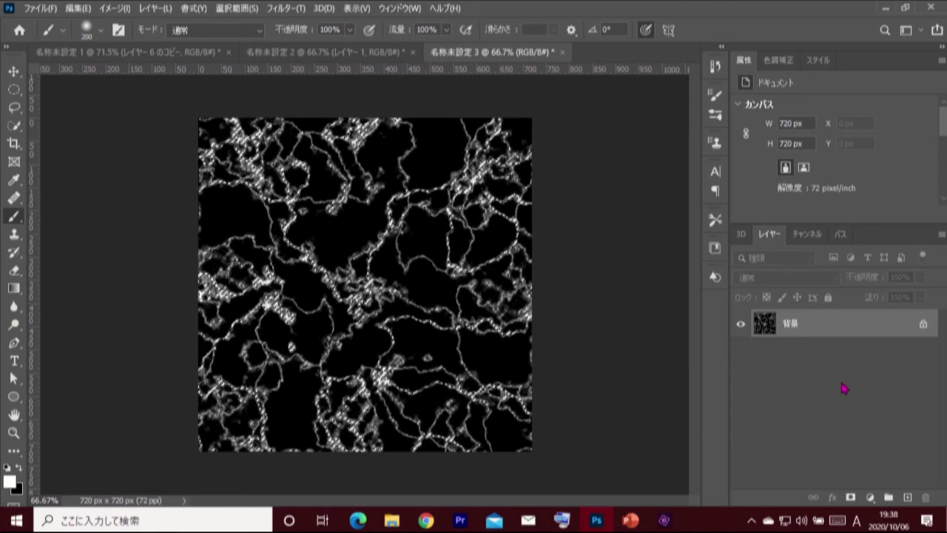
left_click(907, 496)
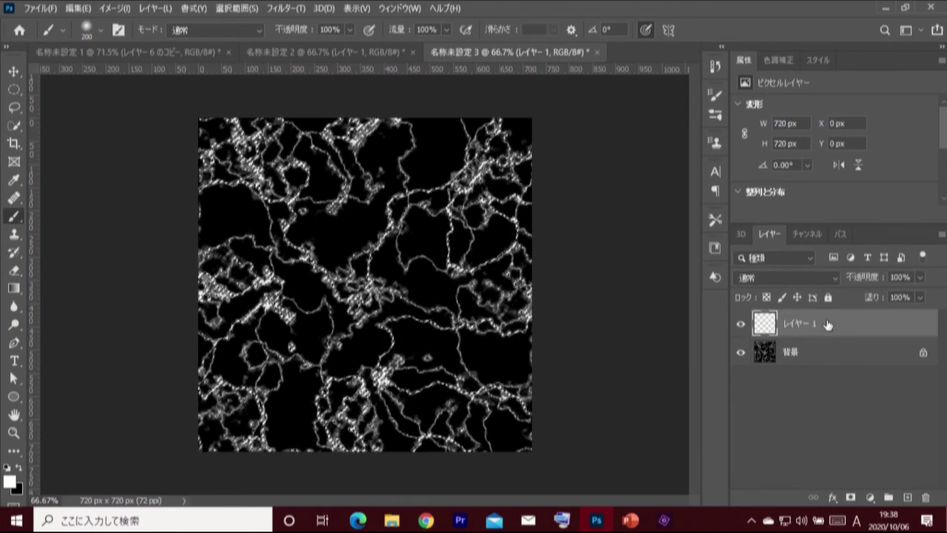
left_click(11, 480)
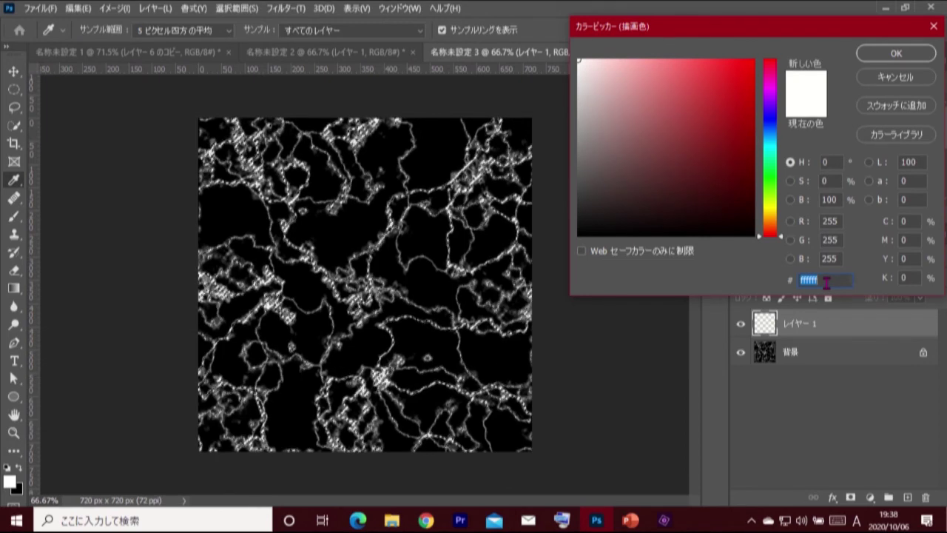
type("a")
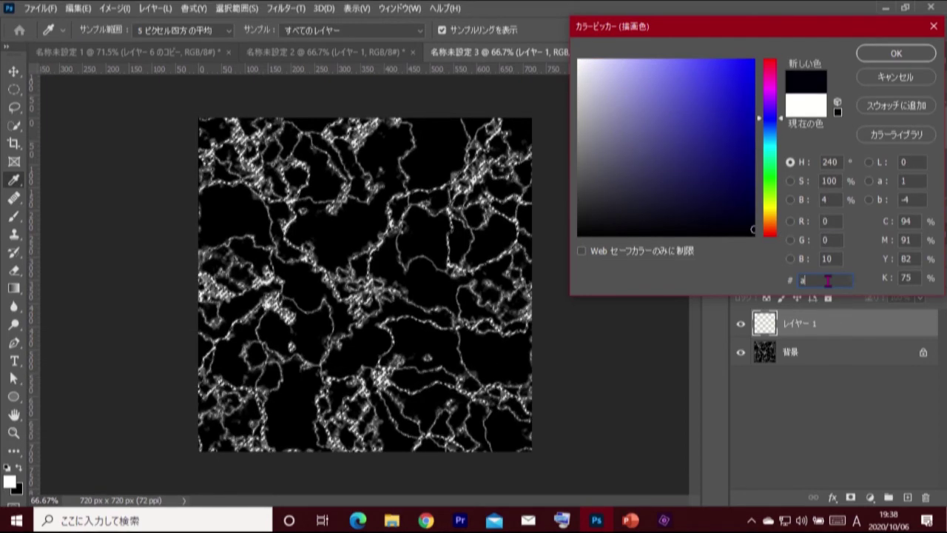
type("40500")
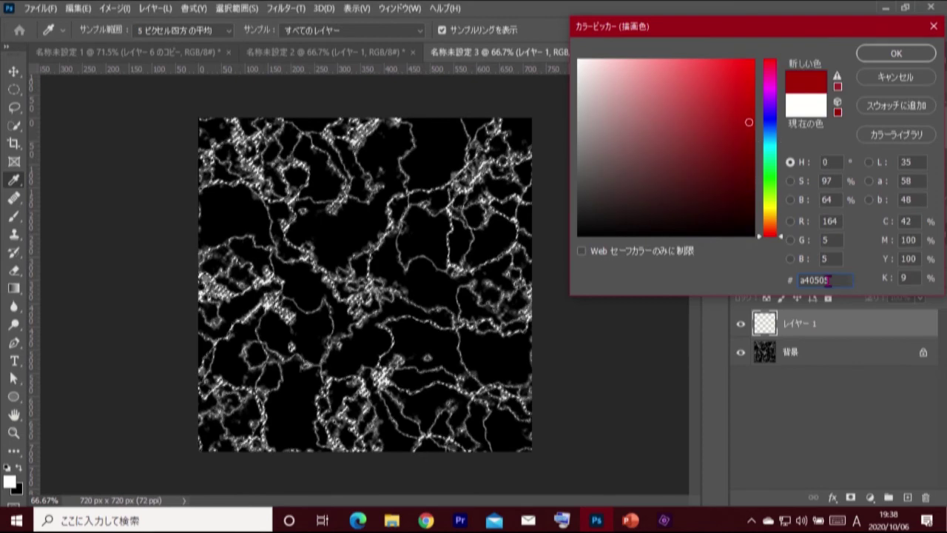
left_click(896, 54)
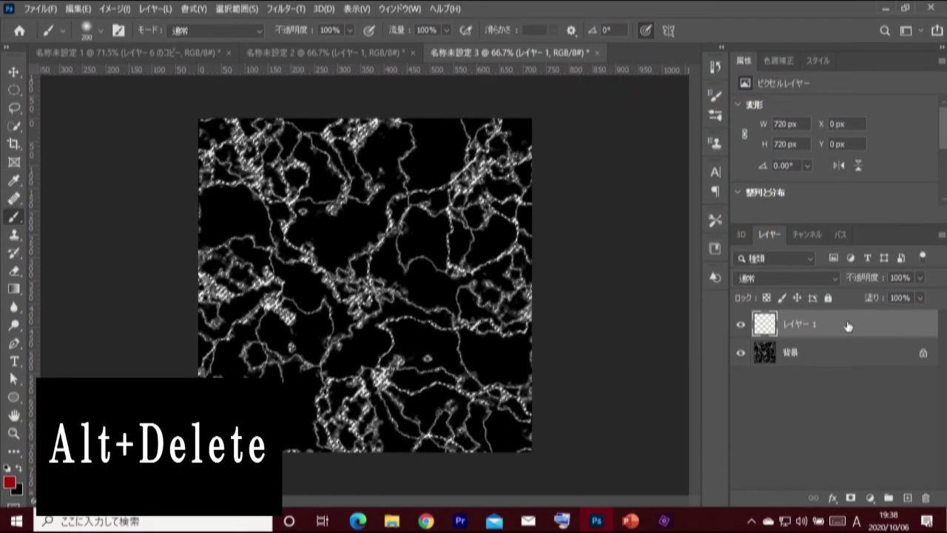
key("alt+Delete")
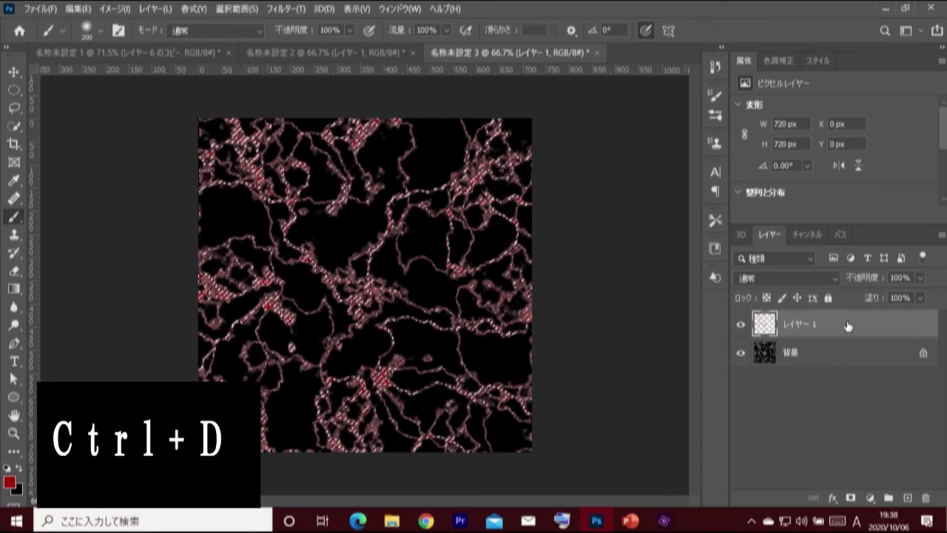
key("ctrl+d")
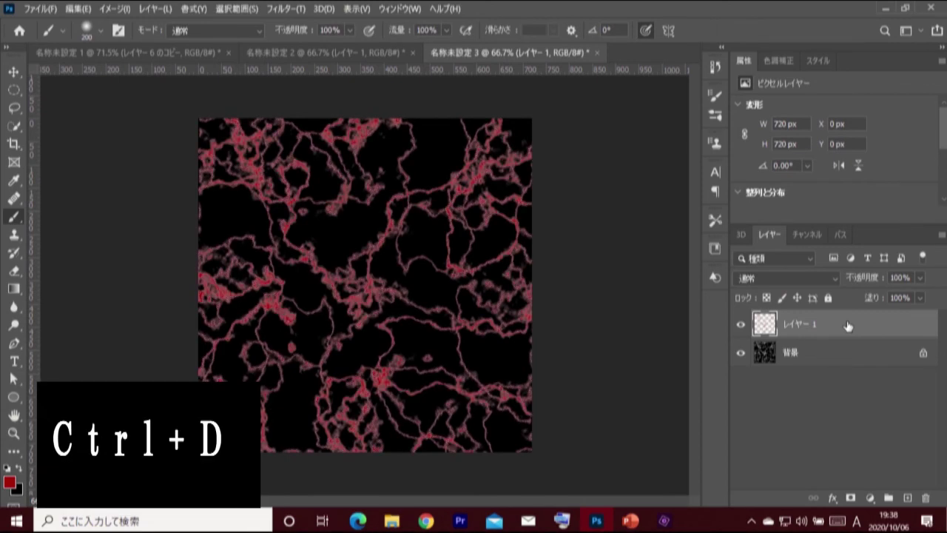
- Apply Spherize at amount 100 to the red veins and hide the black background layer
left_click(286, 8)
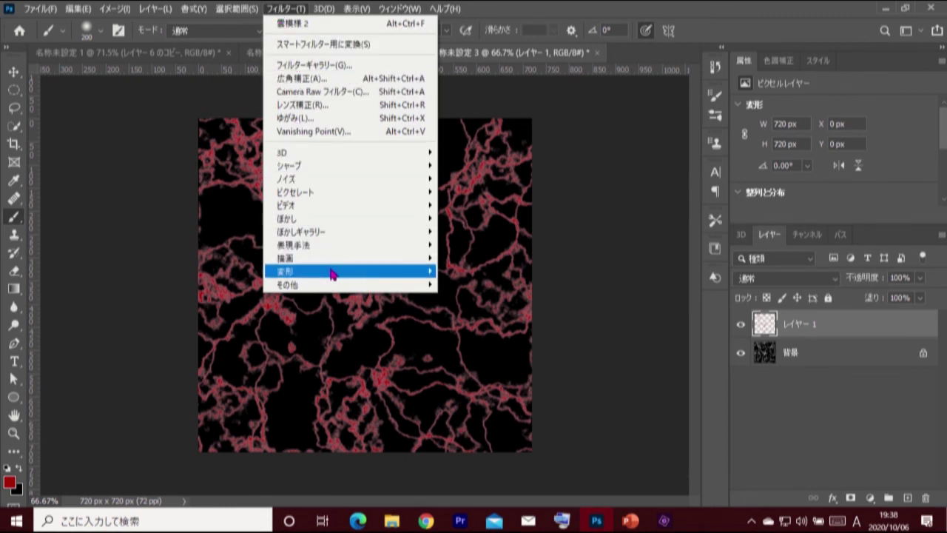
mouse_move(348, 271)
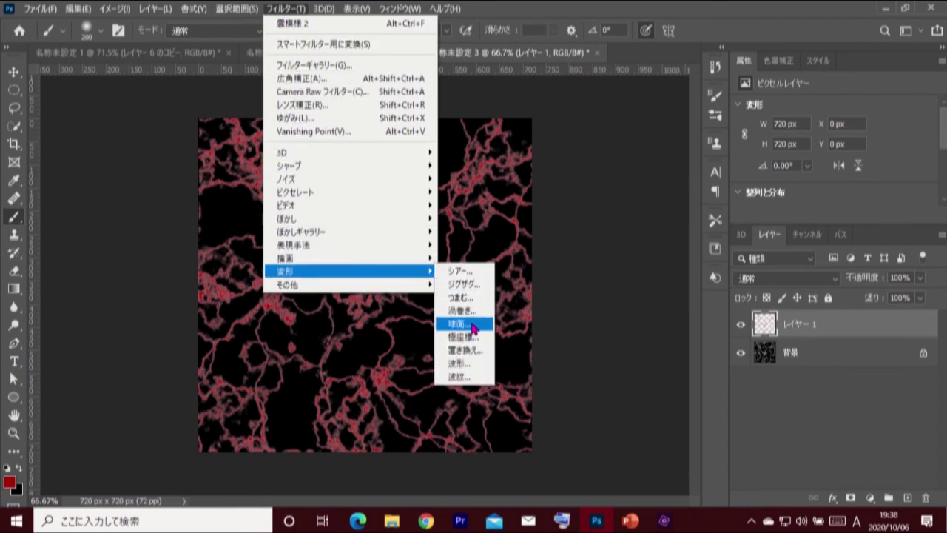
left_click(462, 324)
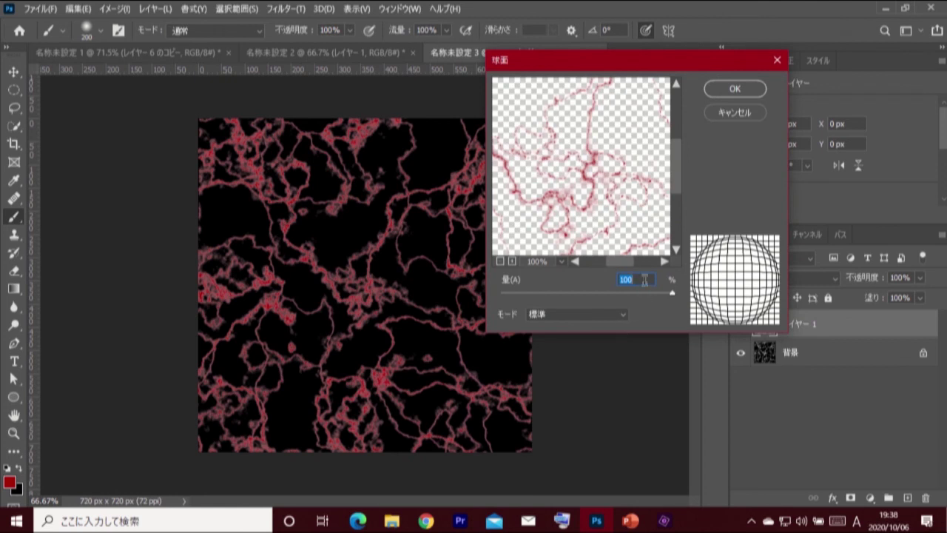
left_click(728, 113)
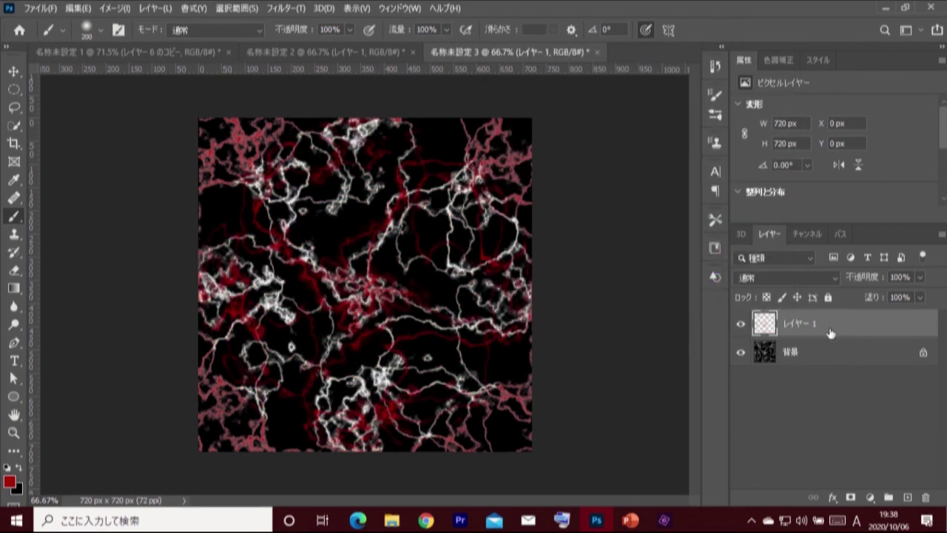
left_click(741, 352)
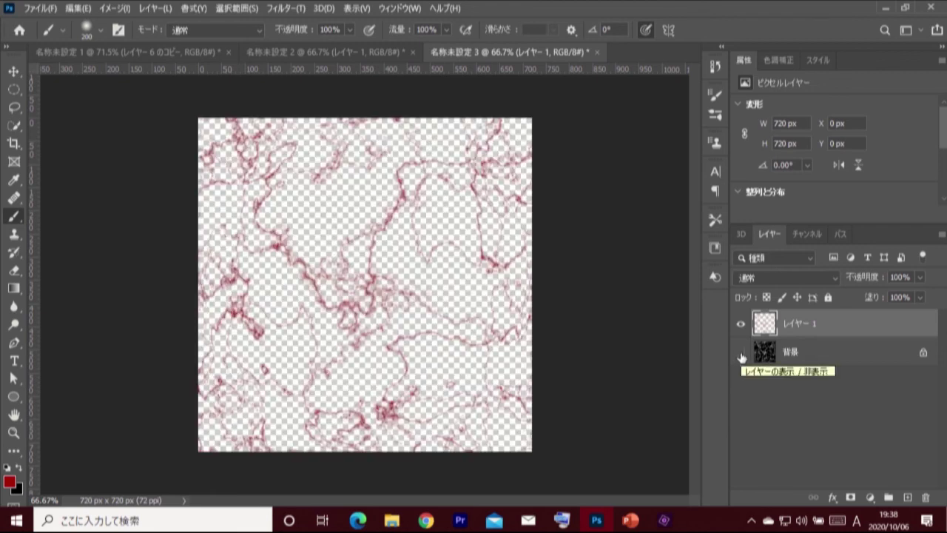
left_click(14, 90)
- Draw a circular selection spanning the whole 720 × 720 vein texture
left_click(110, 107)
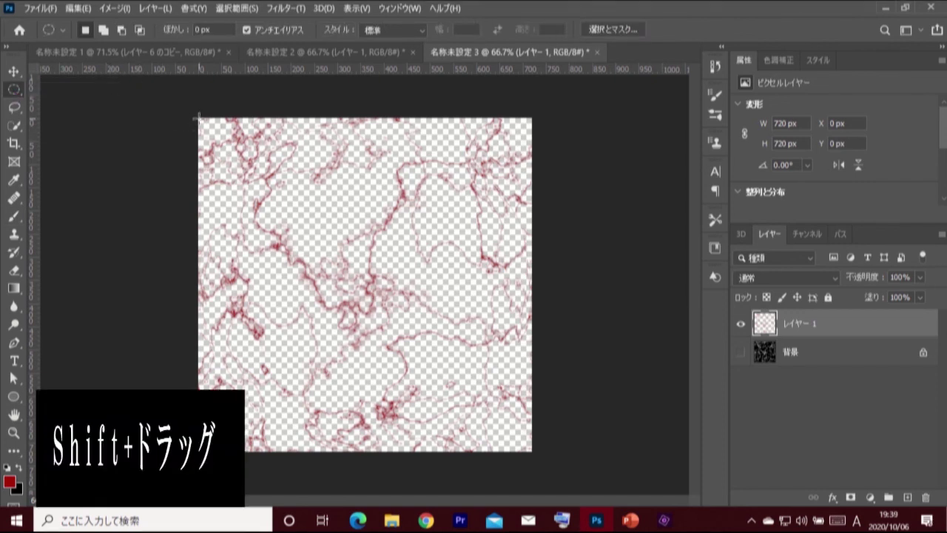
mouse_move(199, 118)
left_mouse_down()
mouse_move(490, 426)
mouse_move(533, 453)
left_mouse_up()
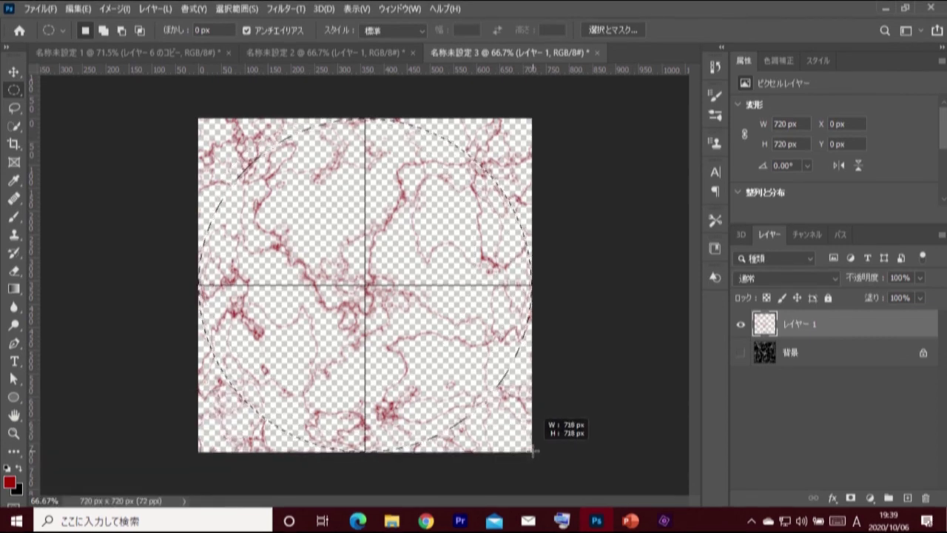
left_click_drag(533, 453, 532, 450)
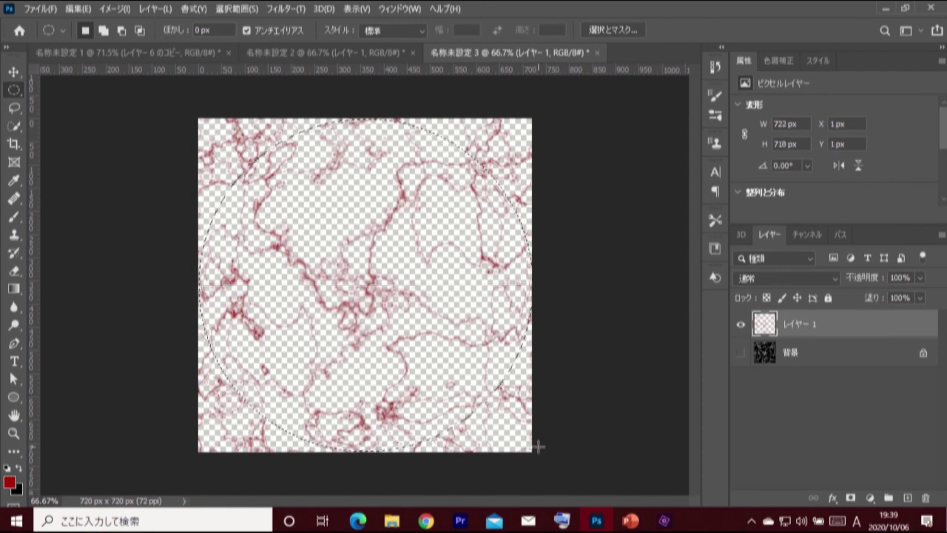
left_click(13, 72)
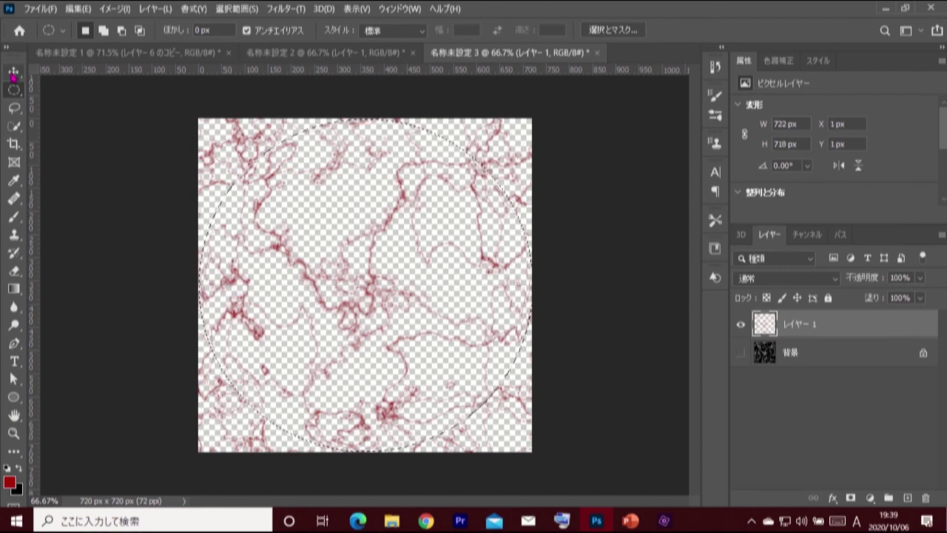
- Drag the vein circle into the eyeball document as Layer 7 and scale it to about 91%
left_click_drag(351, 281, 167, 71)
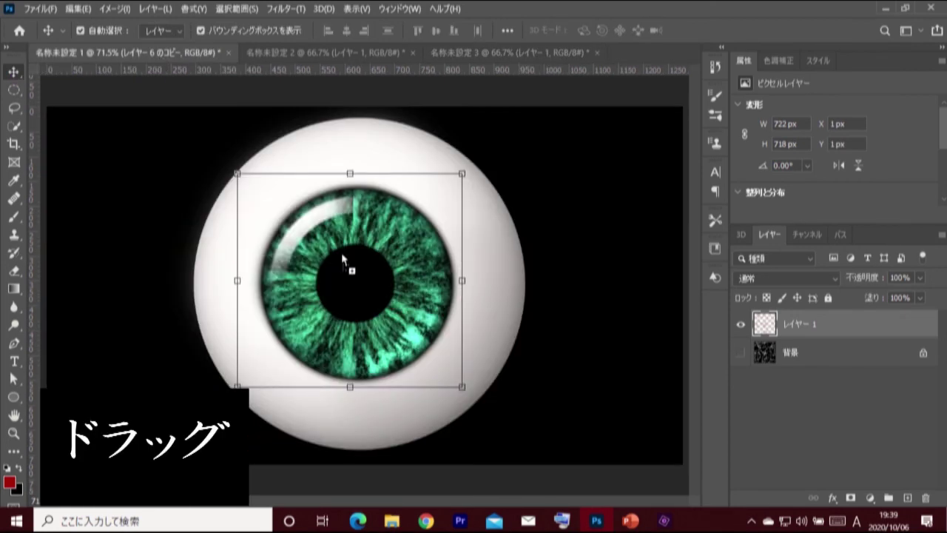
left_click_drag(167, 70, 359, 280)
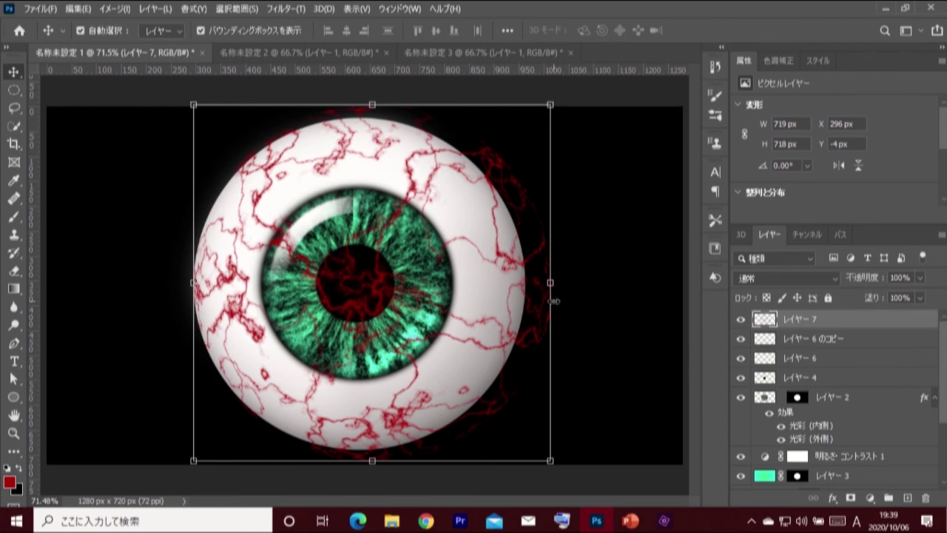
key("ctrl+t")
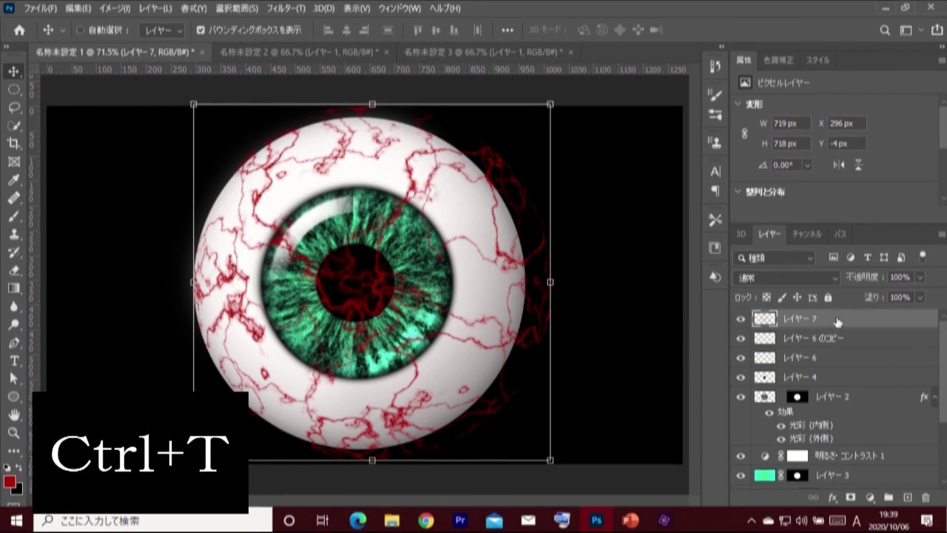
key("ctrl+t")
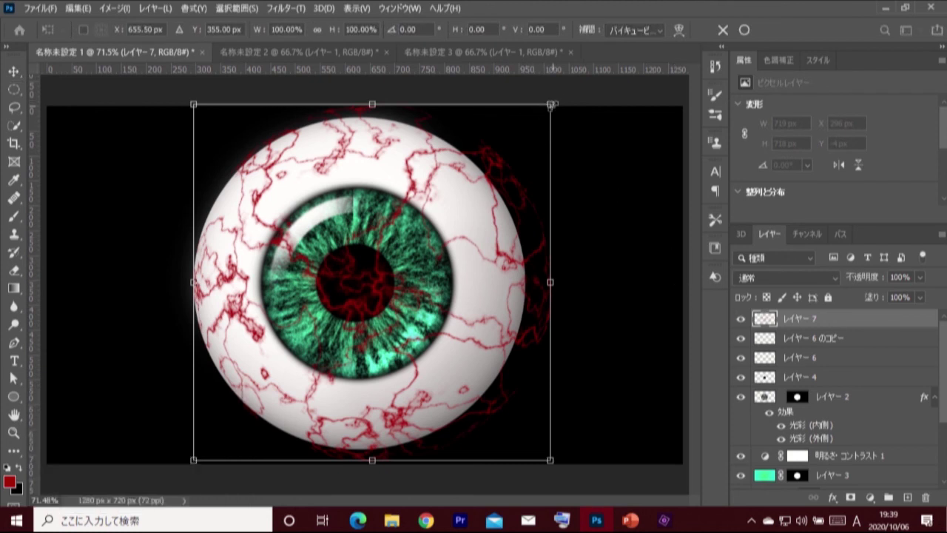
left_click_drag(551, 105, 537, 118)
left_click_drag(443, 212, 422, 214)
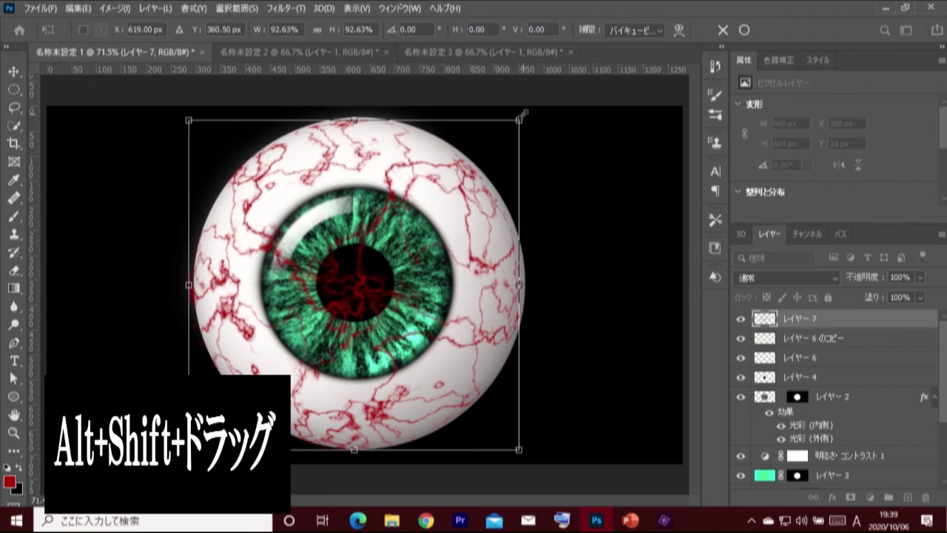
left_click_drag(524, 112, 525, 111)
key("Return")
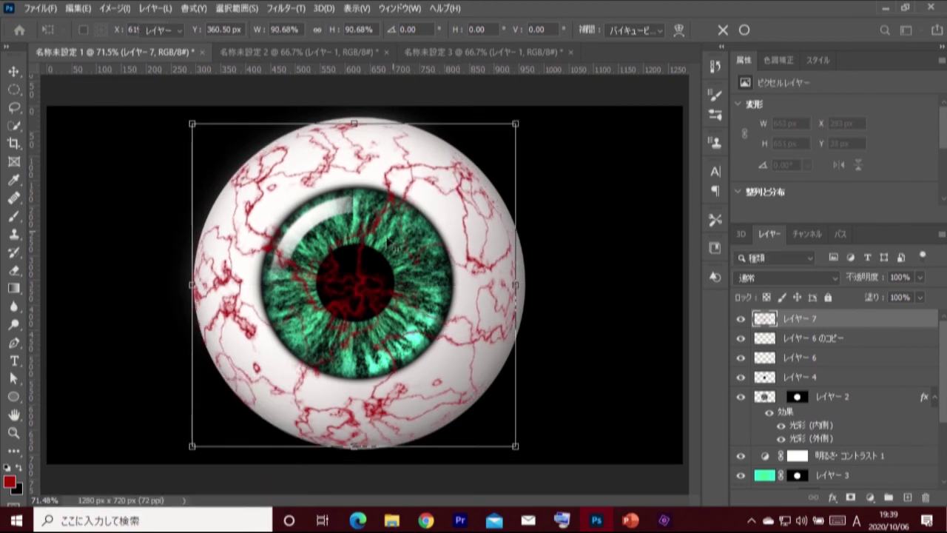
left_click(384, 249)
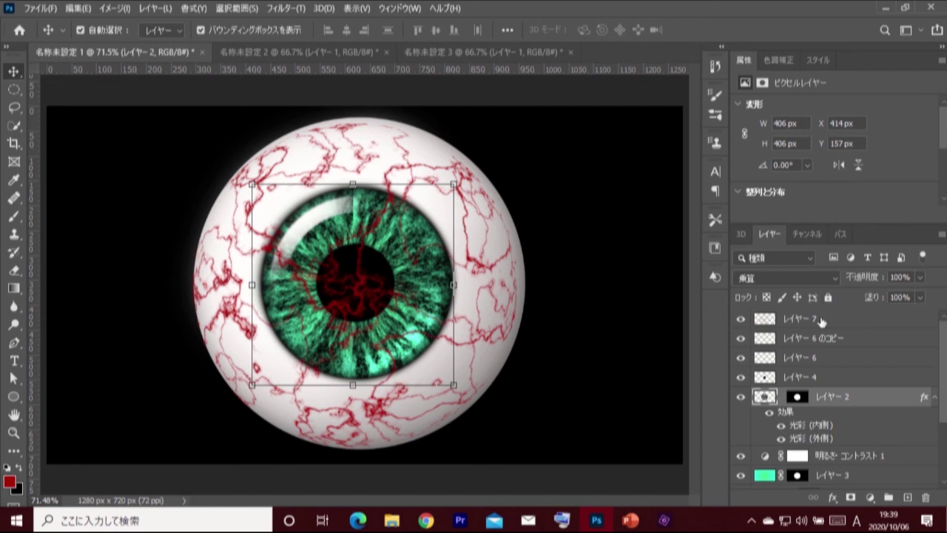
left_click(820, 320)
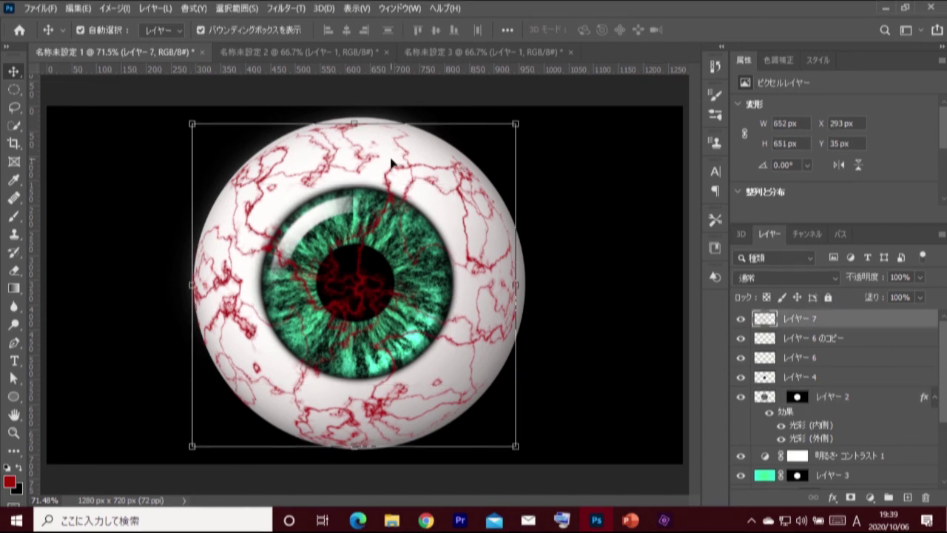
- Load the べた塗り 1 eyeball outline as a selection and mask レイヤー 7's veins with it
left_click(14, 89)
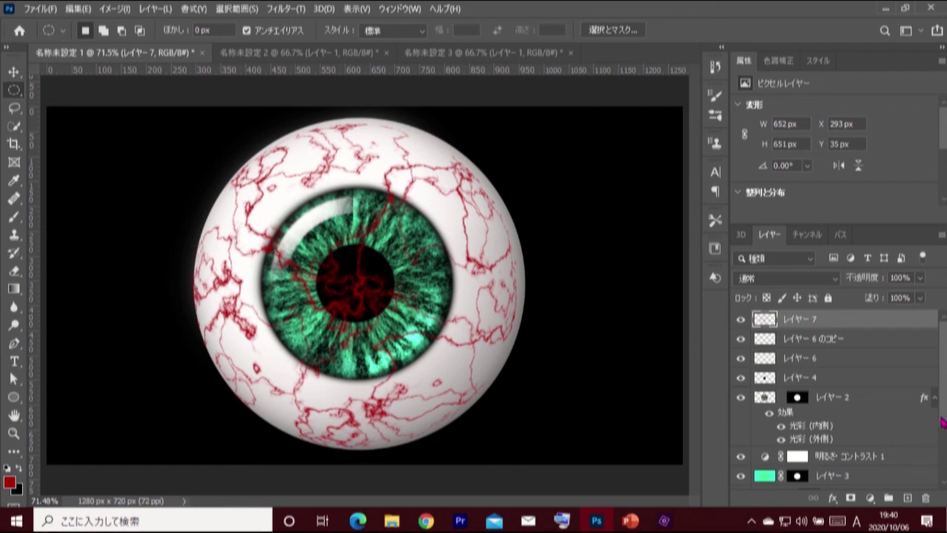
scroll(917, 444, "down", 5)
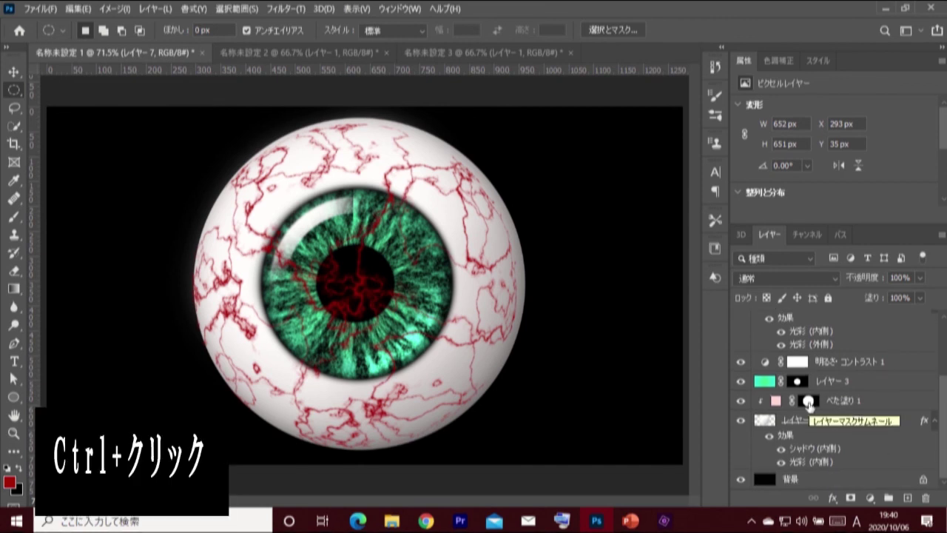
left_click(809, 402, "ctrl")
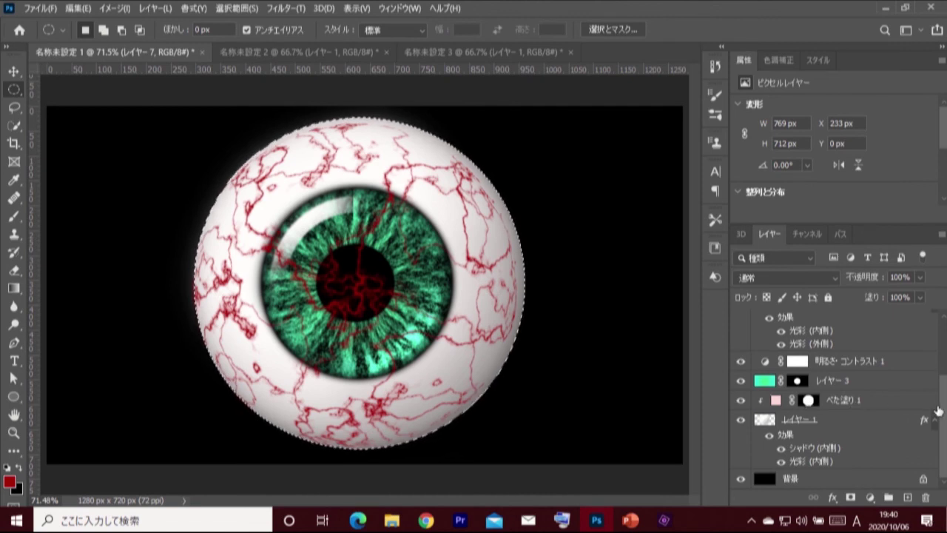
scroll(944, 379, "up", 5)
scroll(944, 379, "up", 3)
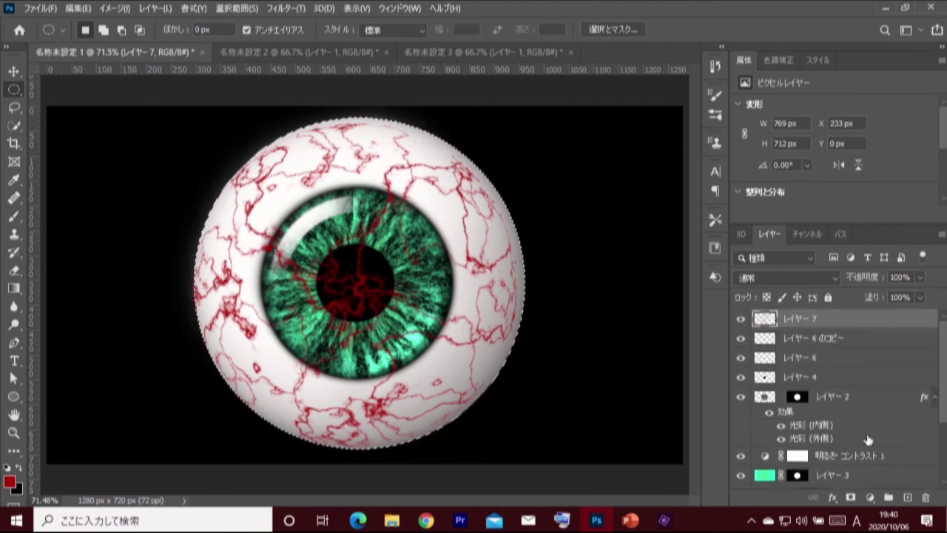
left_click(851, 496)
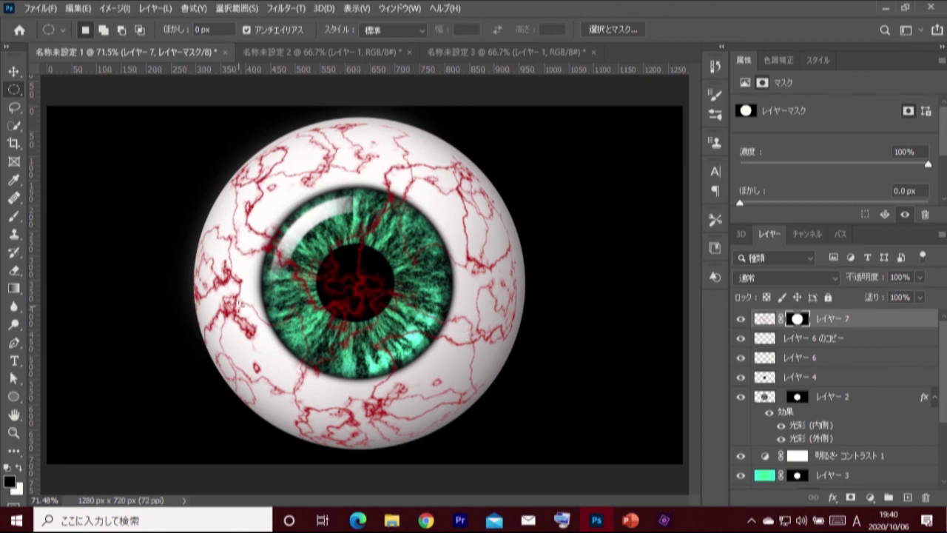
- With an 800 px soft black brush, hide veins over the iris and fade them to faint pink
left_click(14, 216)
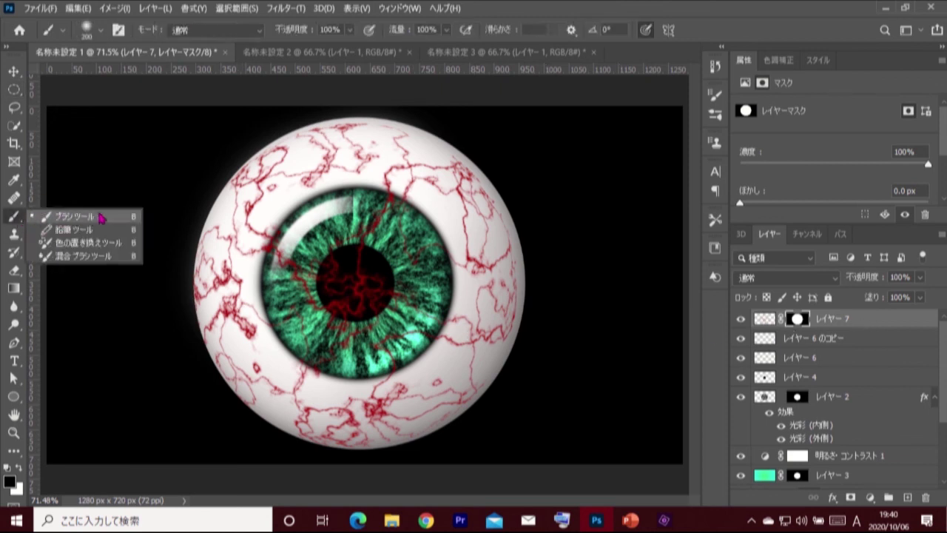
left_click(101, 216)
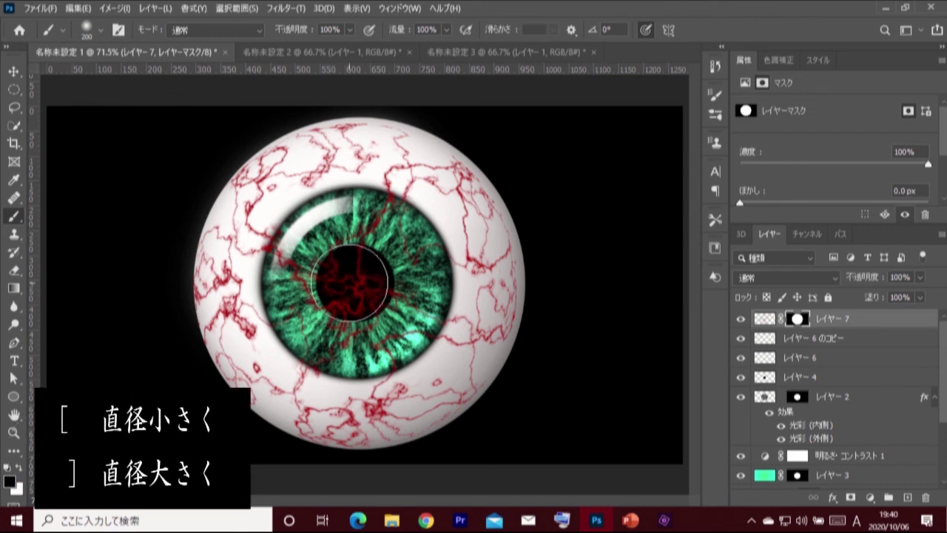
key("bracketright")
key("bracketright")
key("bracketright")
key("bracketright")
key("bracketright")
key("bracketright")
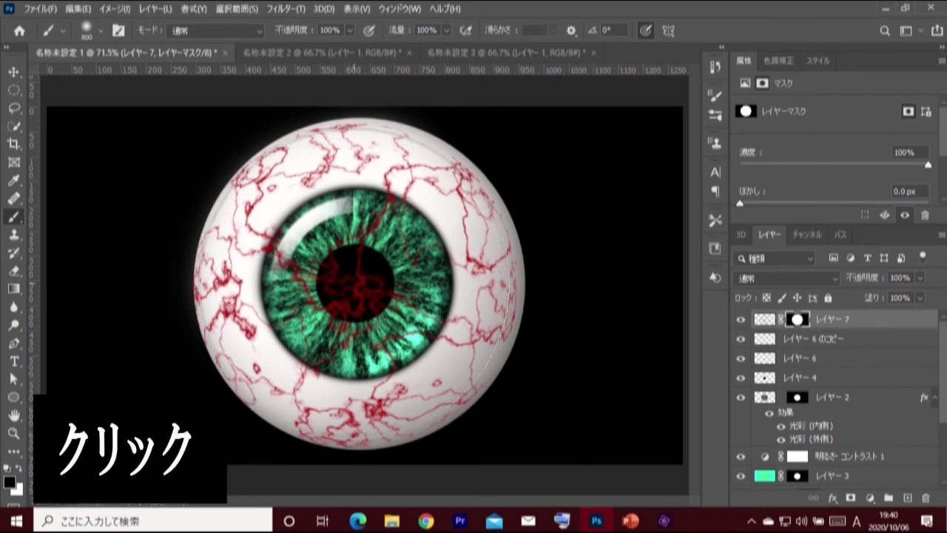
left_click(355, 282)
left_click(355, 281)
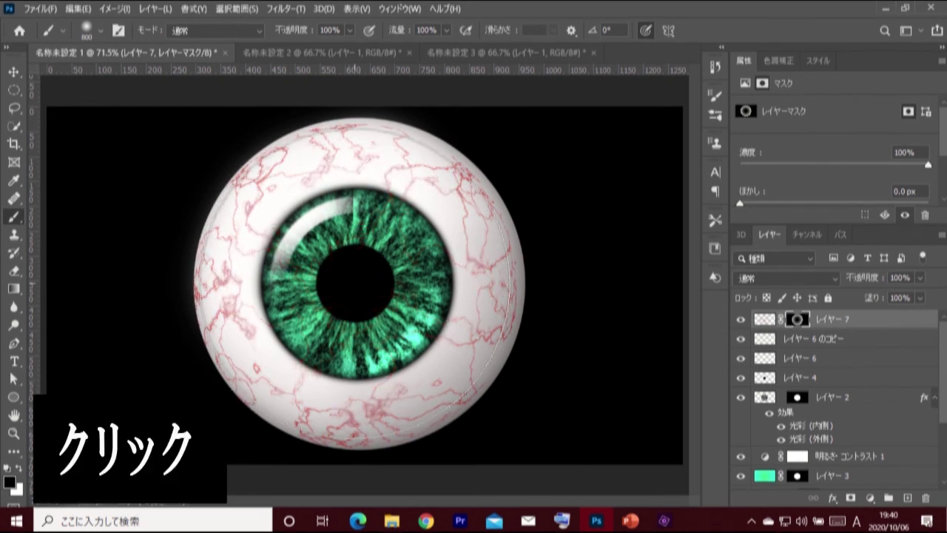
left_click(355, 281)
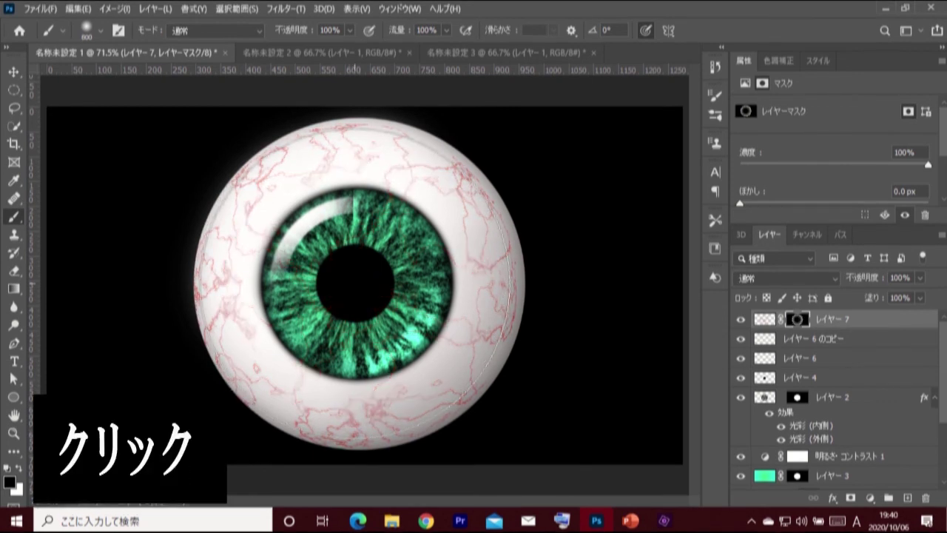